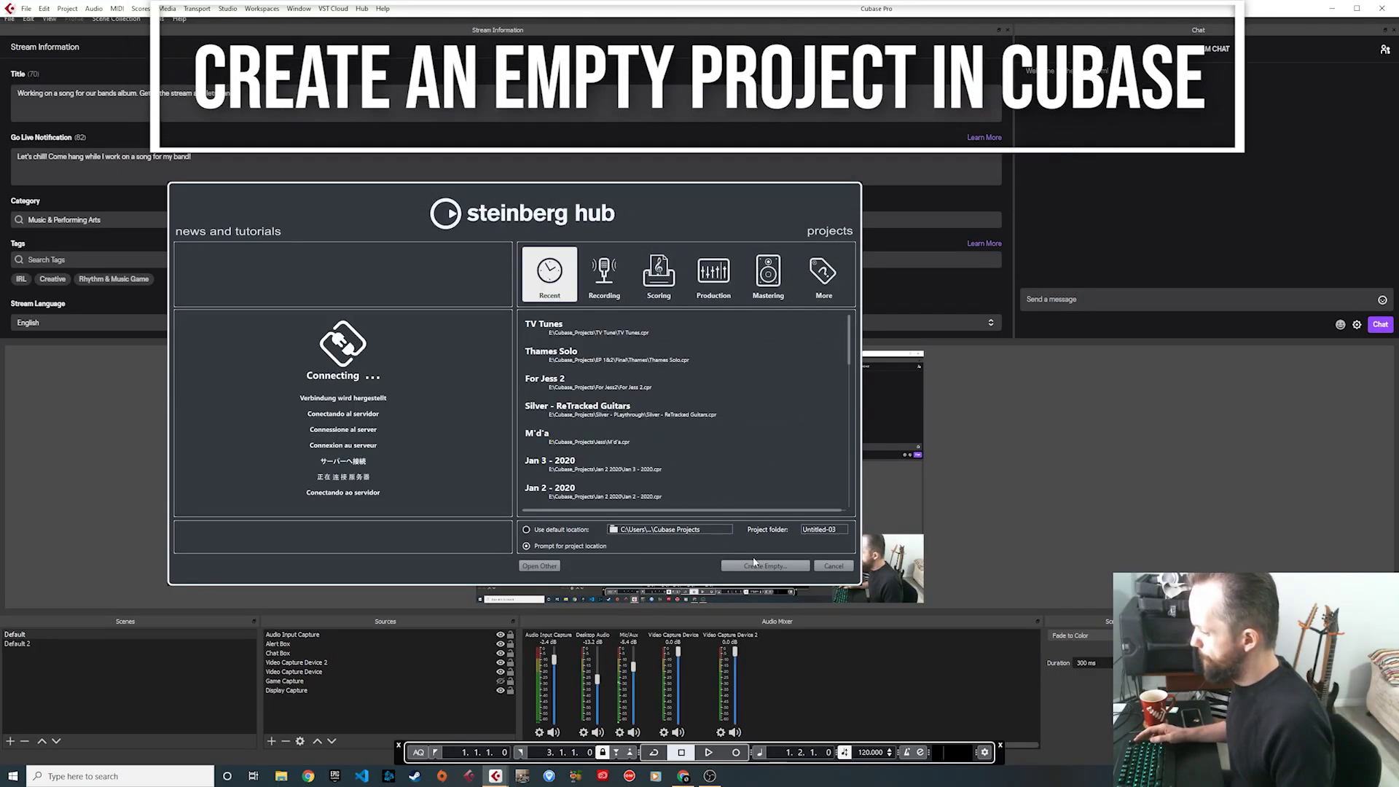
Step: Create an empty Untitled1 project in the chosen folder and bring up the VST Instruments panel
click(753, 562)
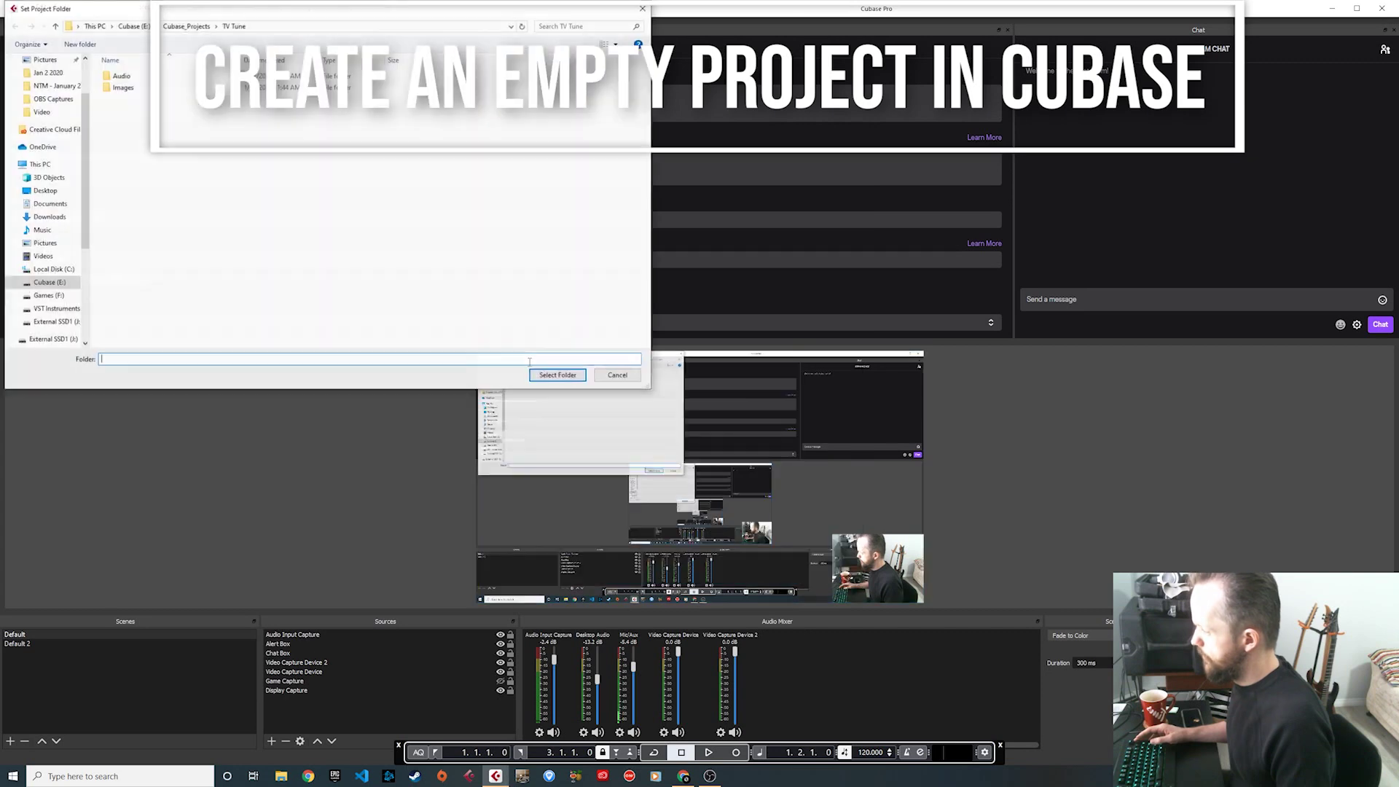
click(562, 385)
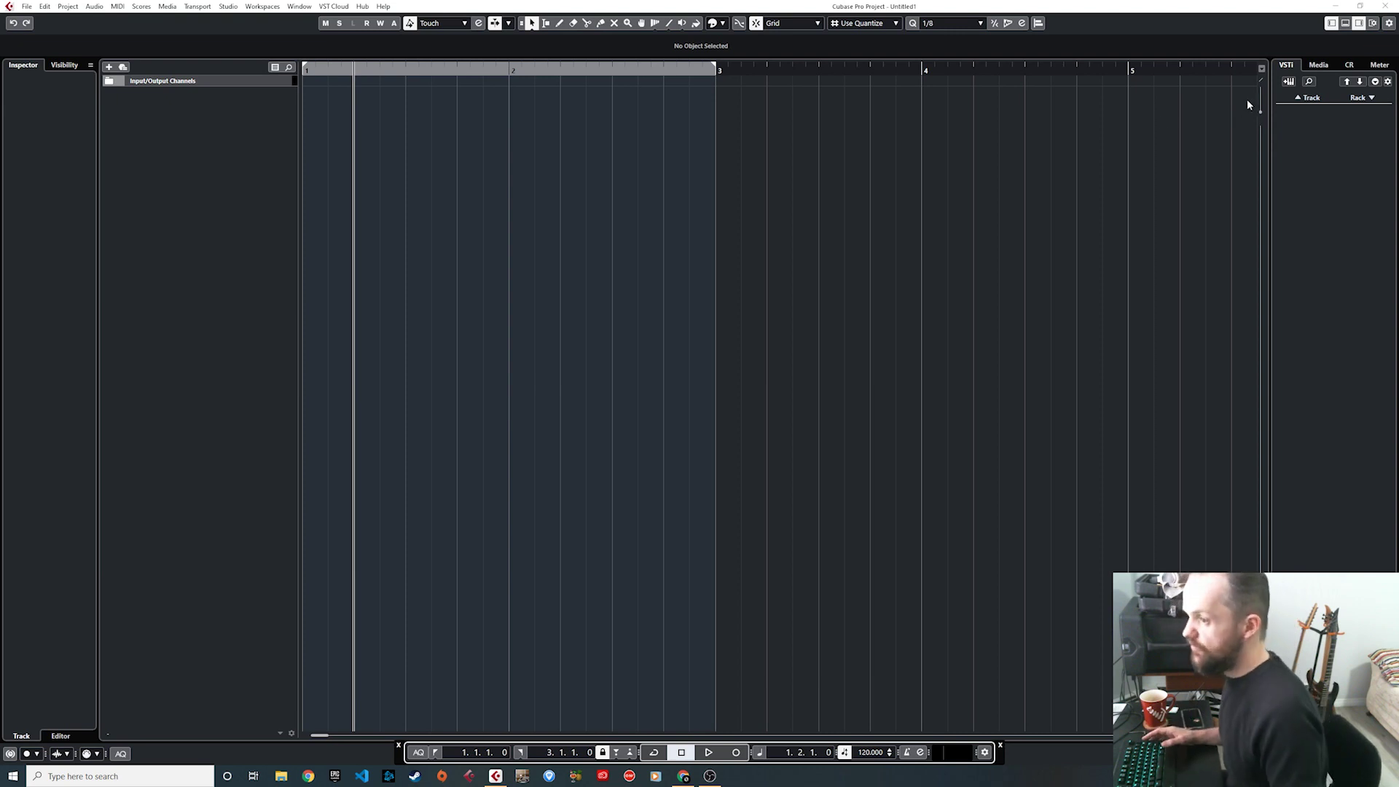
right_click(1329, 151)
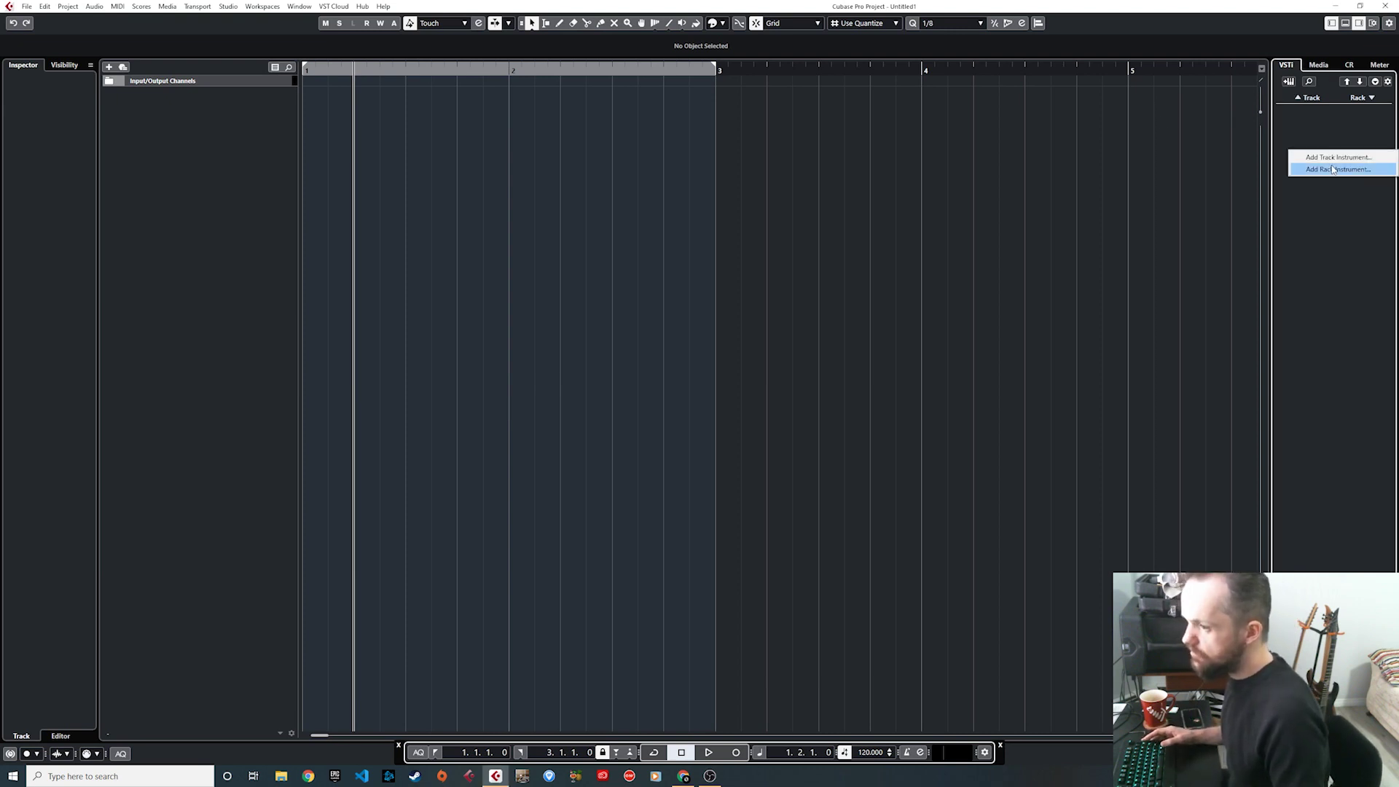
click(1332, 169)
click(1286, 149)
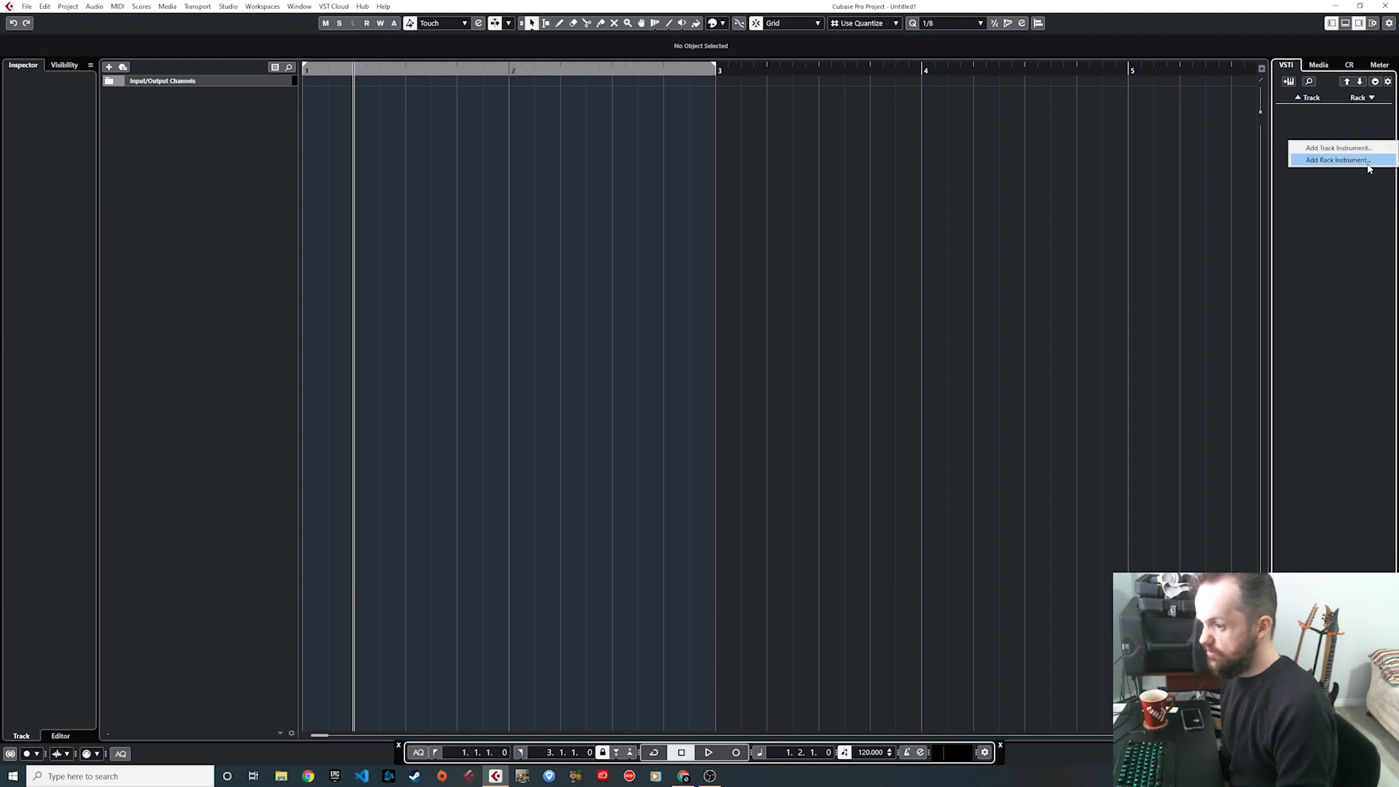
click(1349, 213)
key(F11)
click(228, 7)
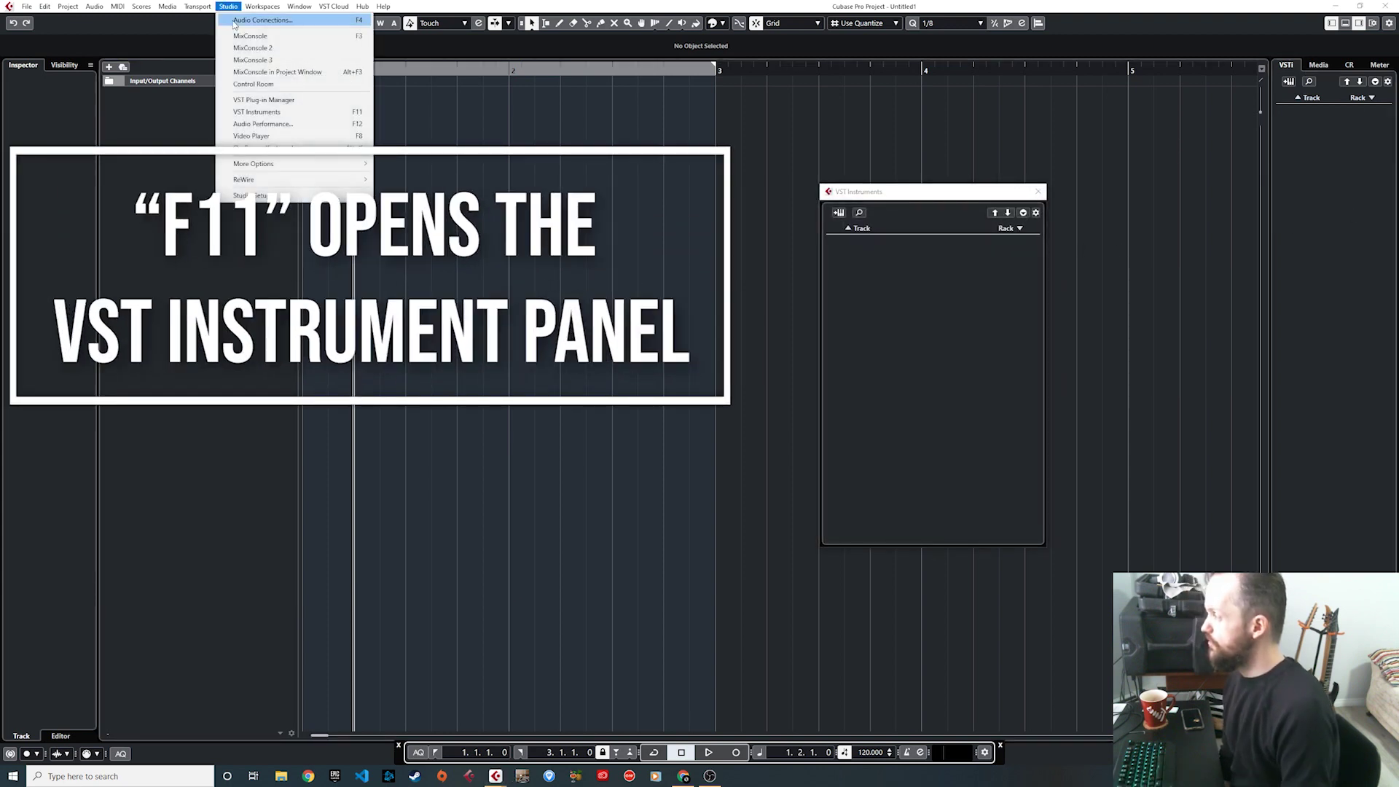
click(281, 112)
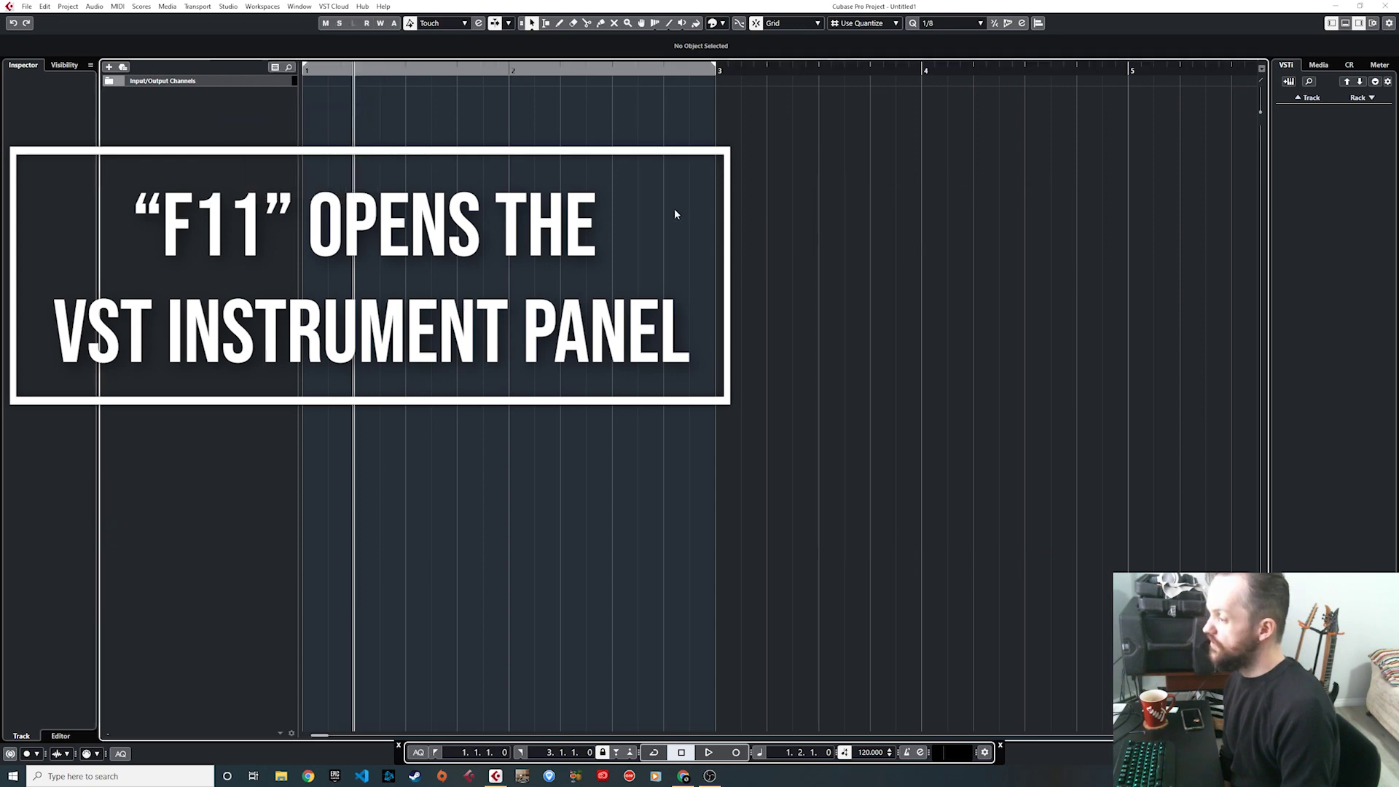
click(227, 7)
Step: Add Kontakt as a rack instrument with its own MIDI track
click(281, 112)
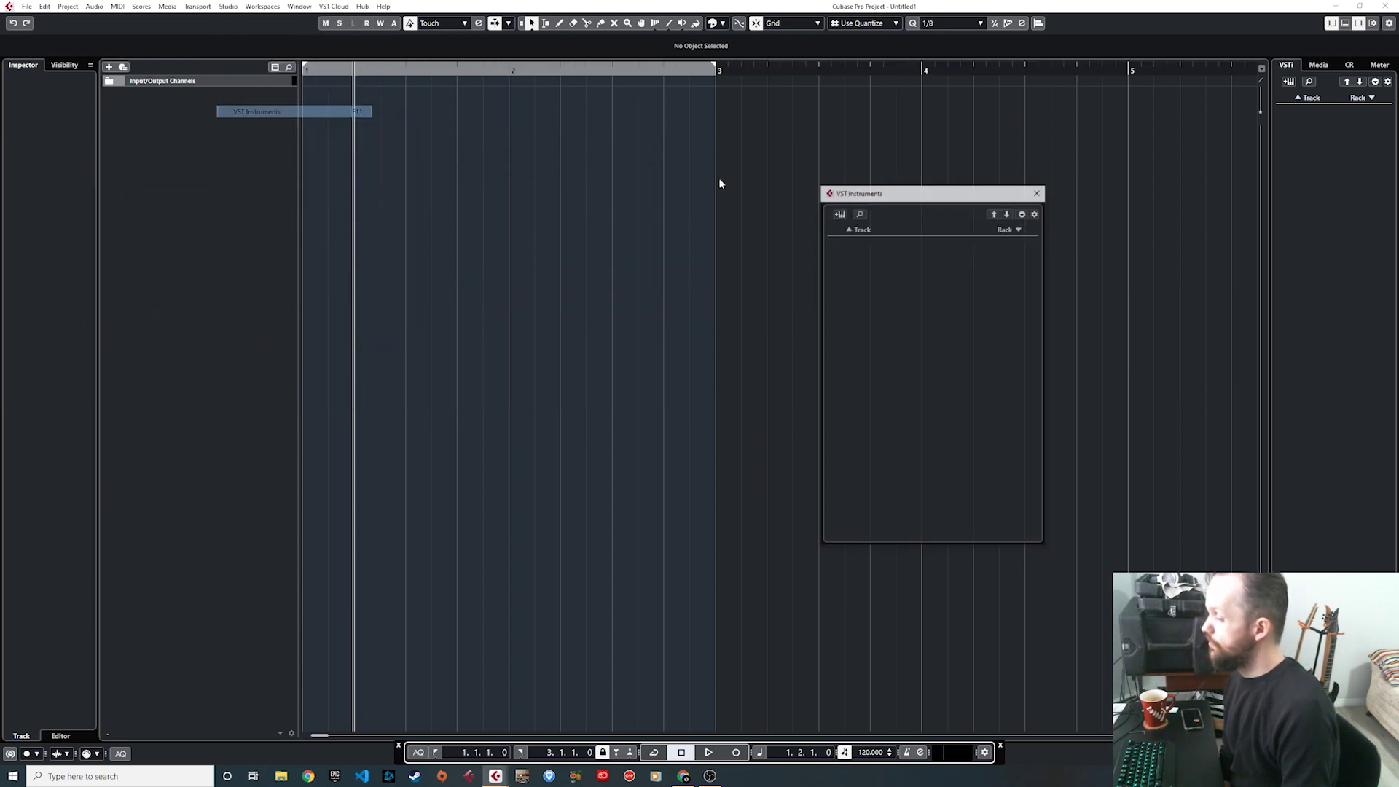
drag(832, 193, 784, 187)
right_click(968, 245)
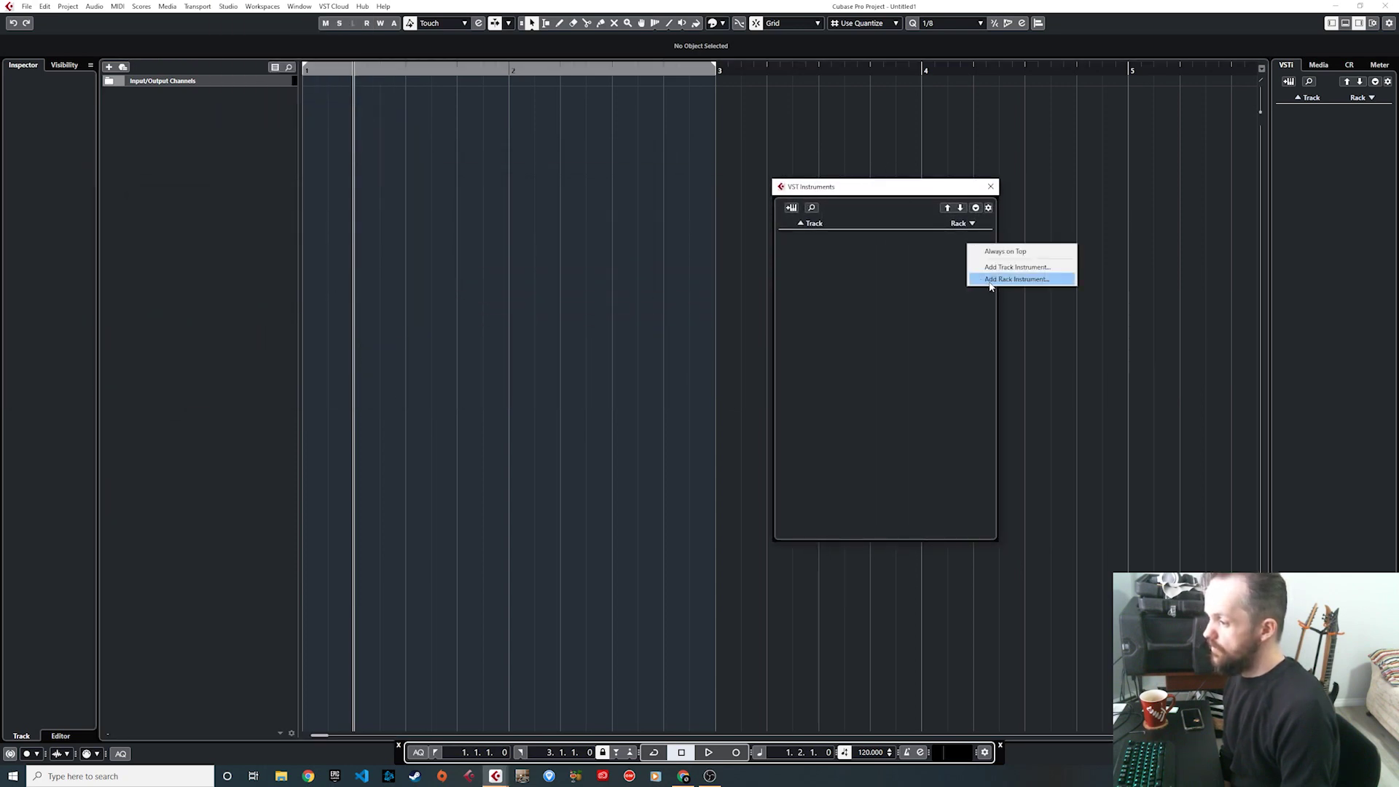
click(990, 283)
text(kon)
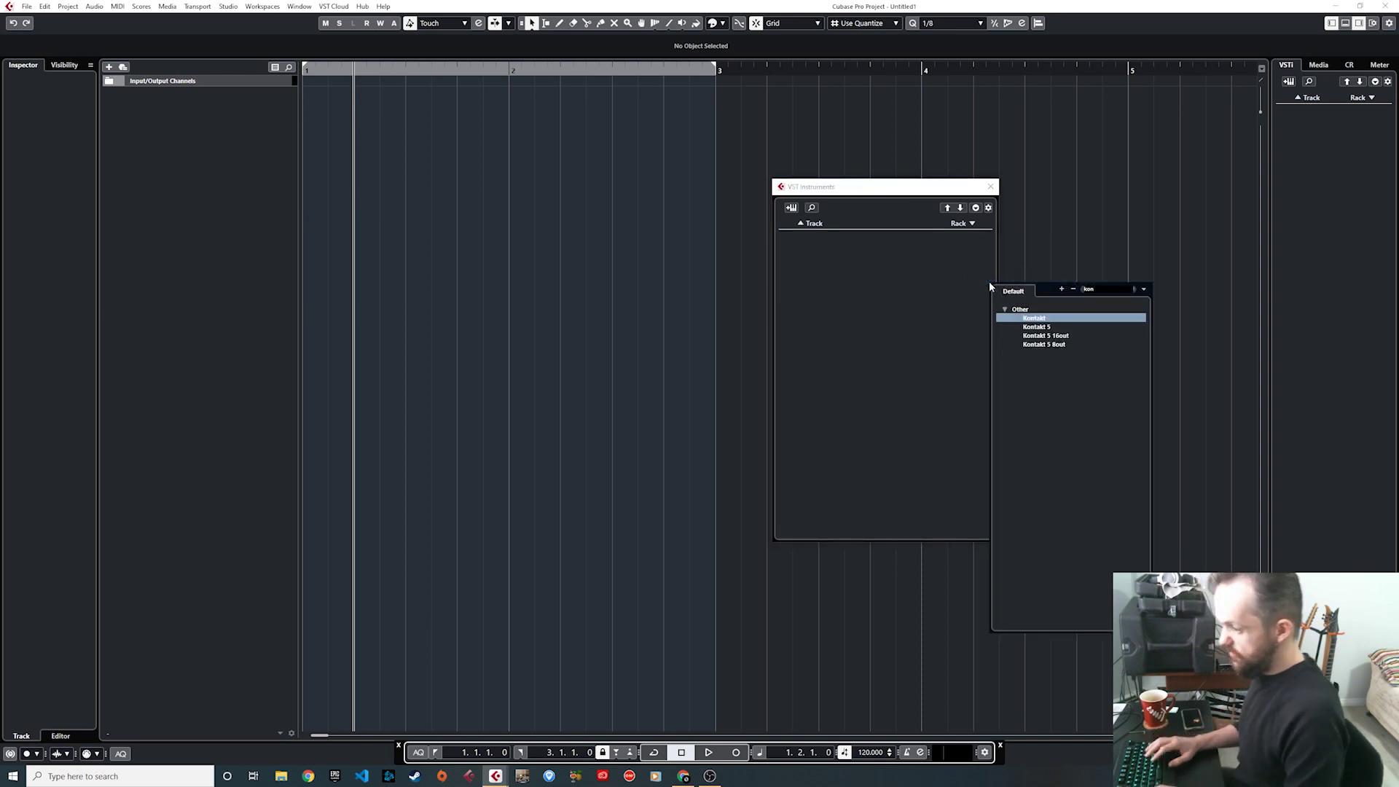
key(Return)
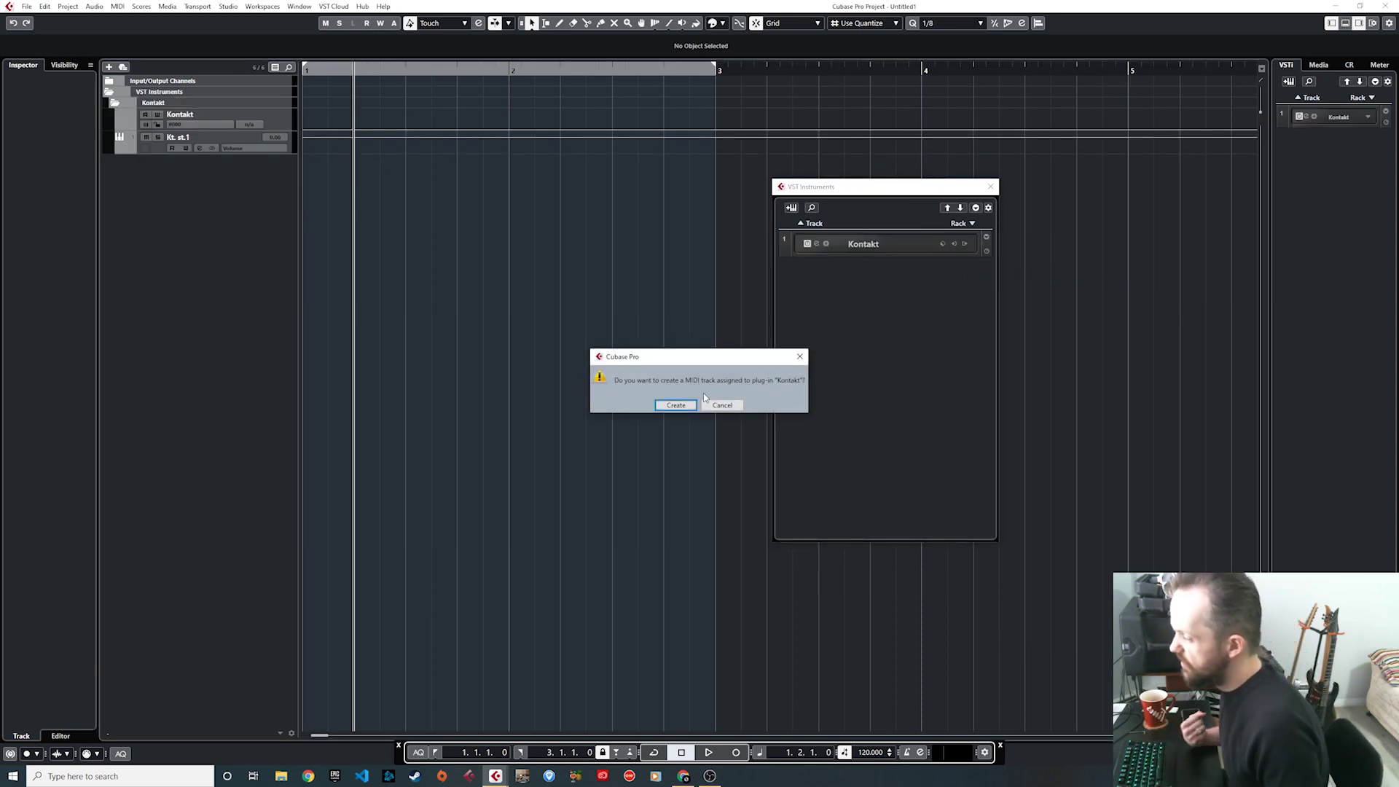
click(679, 405)
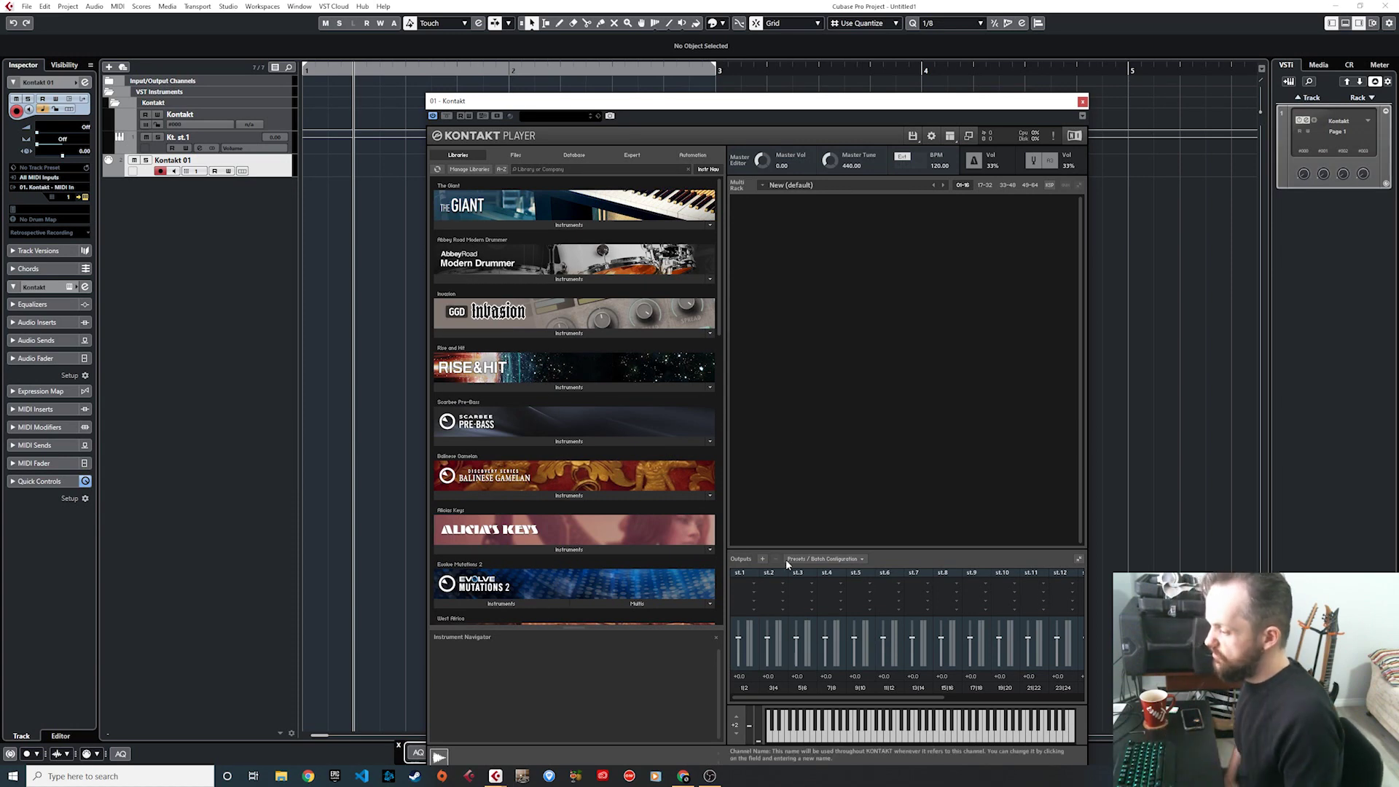
Step: Try the Invasion output presets, then settle on Kontakt's DefaultSingleChannel output preset
click(819, 558)
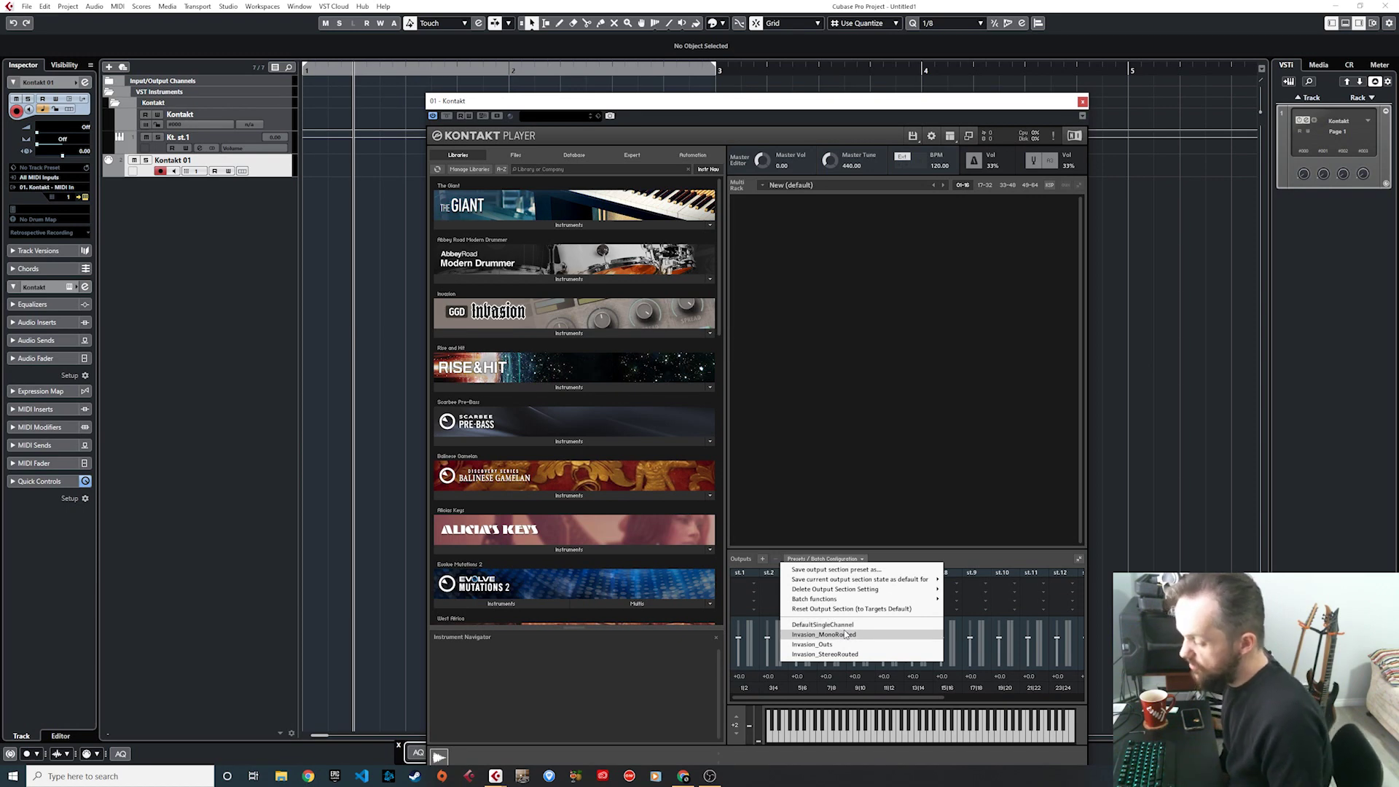
click(845, 633)
click(842, 559)
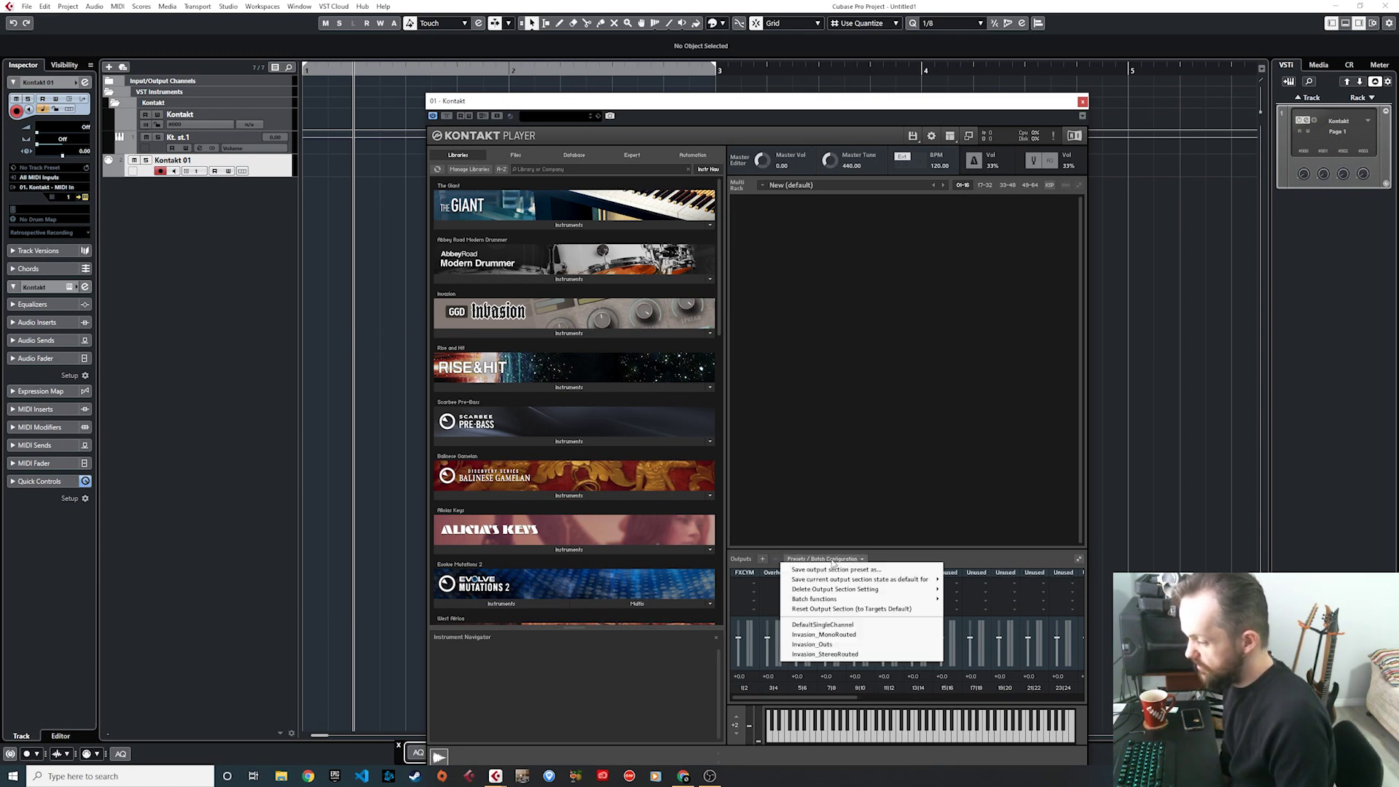
click(857, 654)
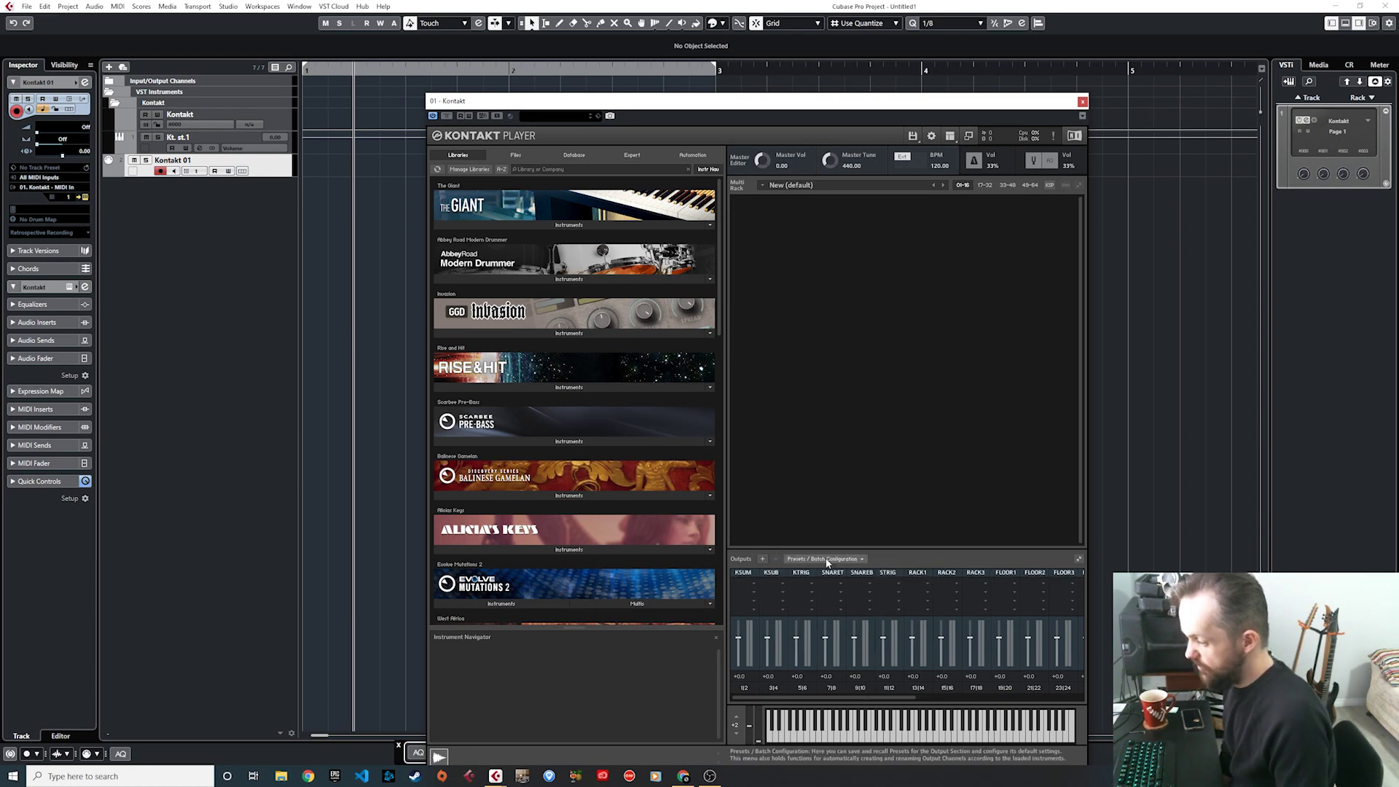
click(806, 560)
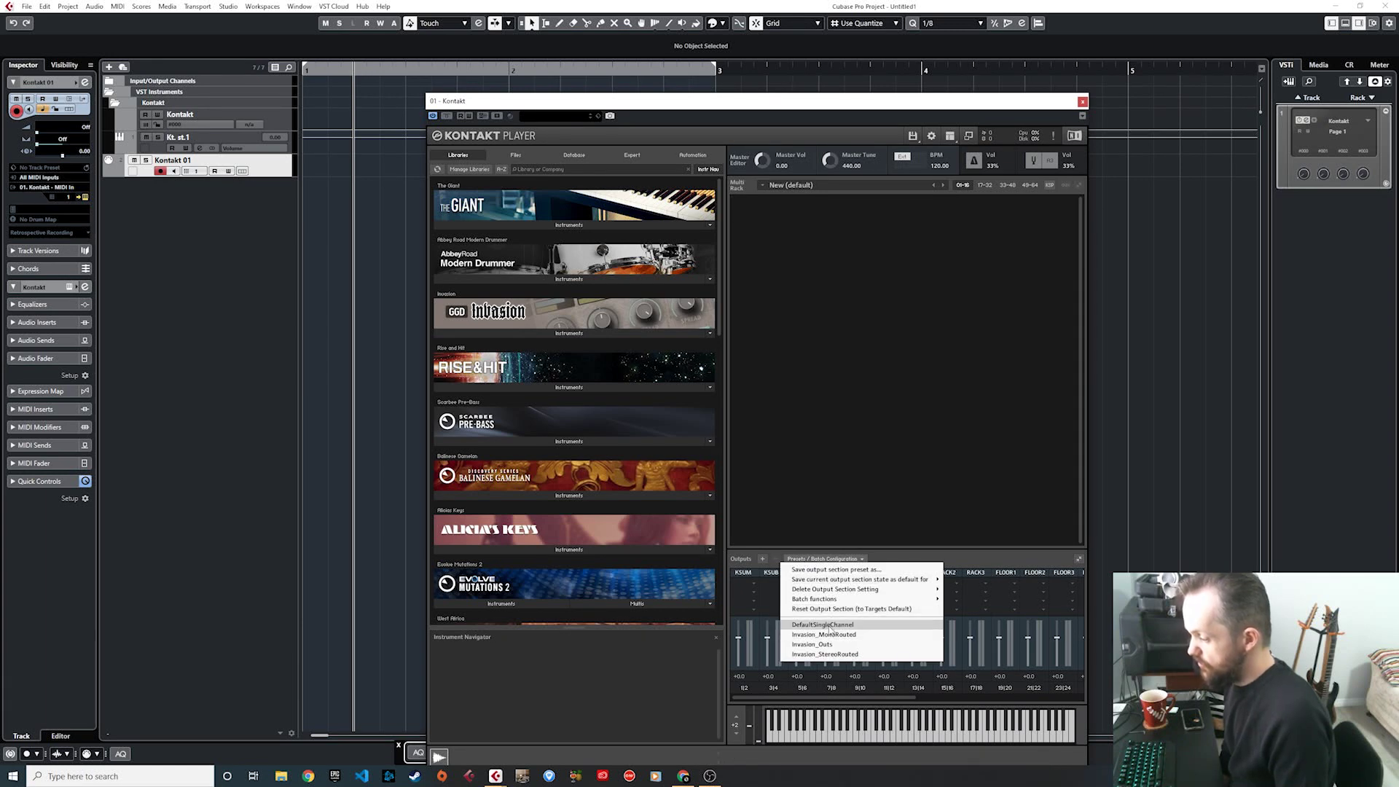
click(830, 620)
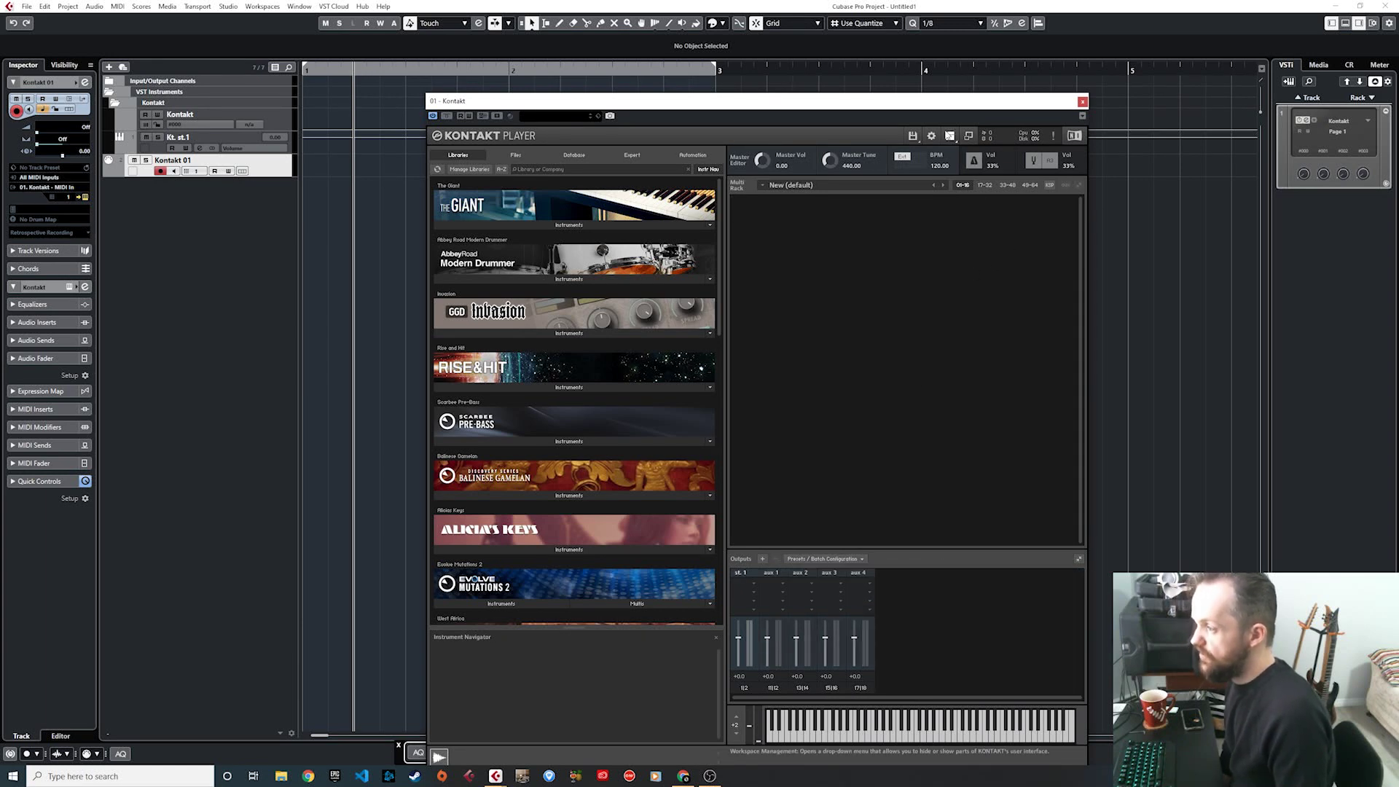
click(949, 135)
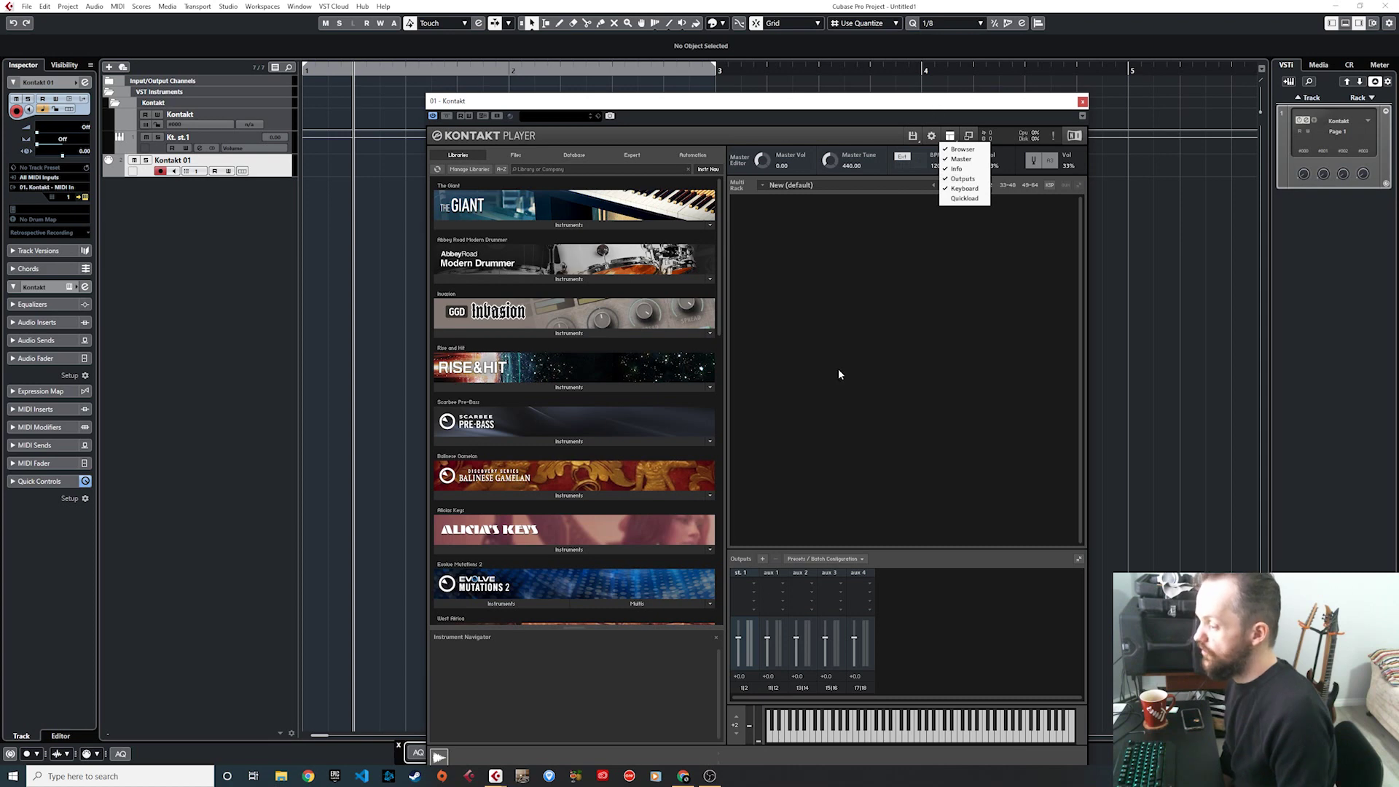
Step: Add 19 stereo Kontakt output channels routed starting at host output Kt. st.1
click(761, 558)
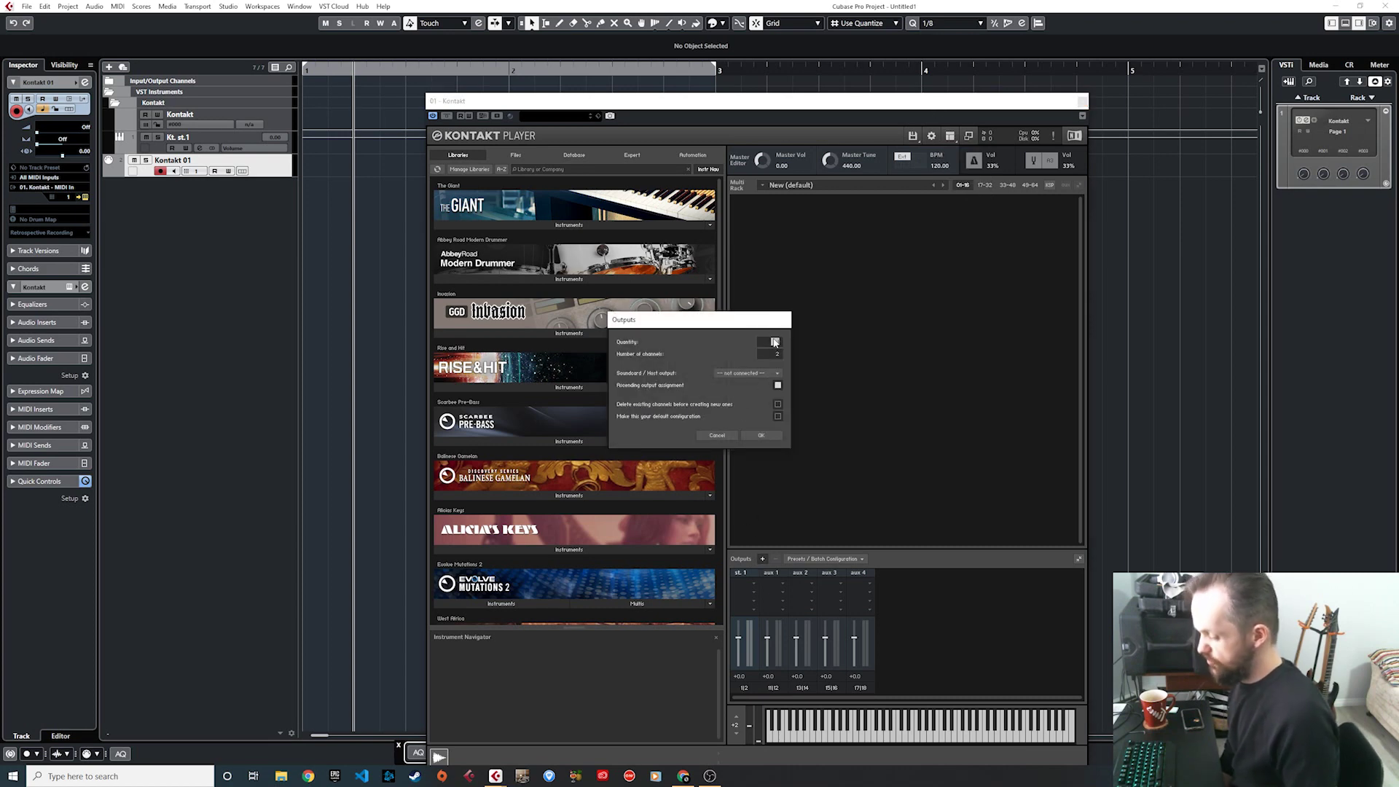
click(746, 373)
click(737, 353)
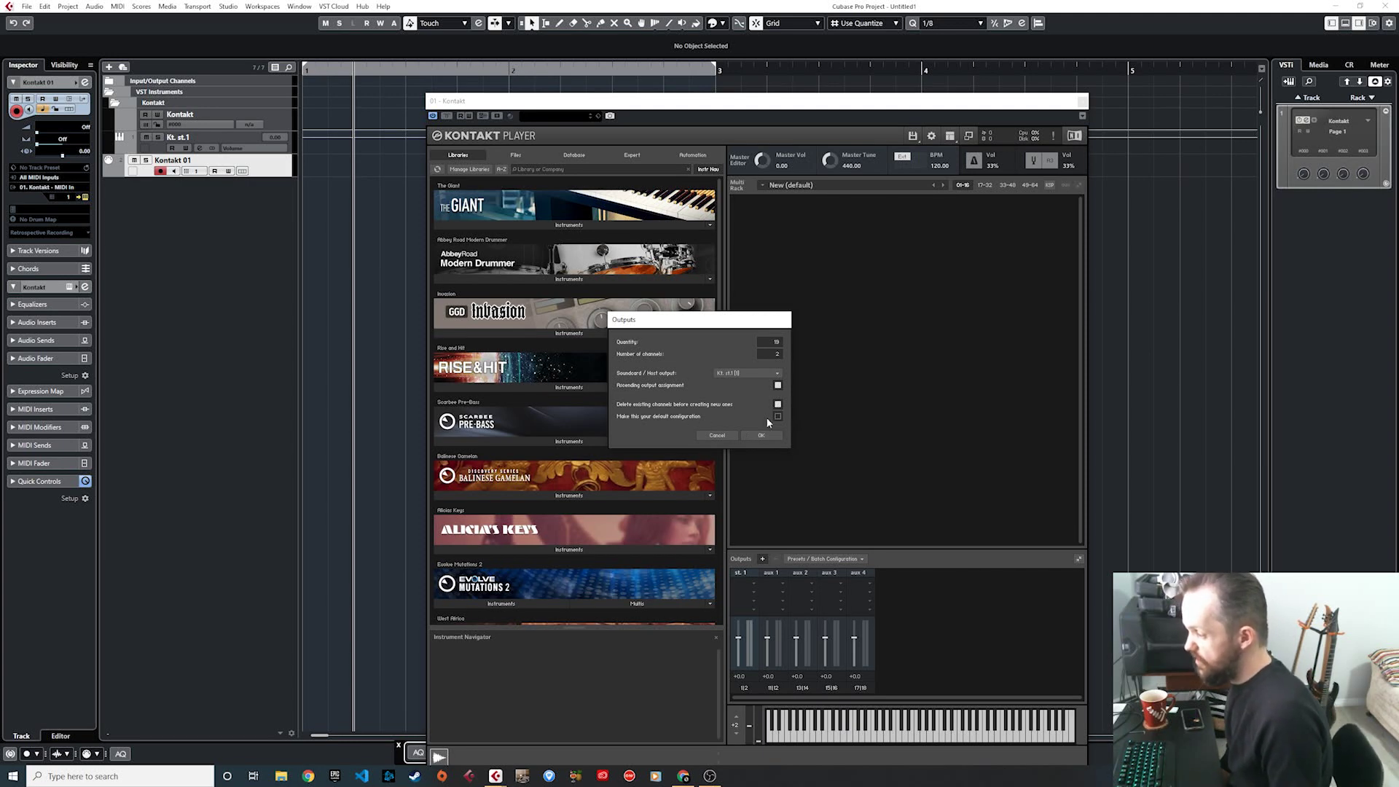
click(763, 437)
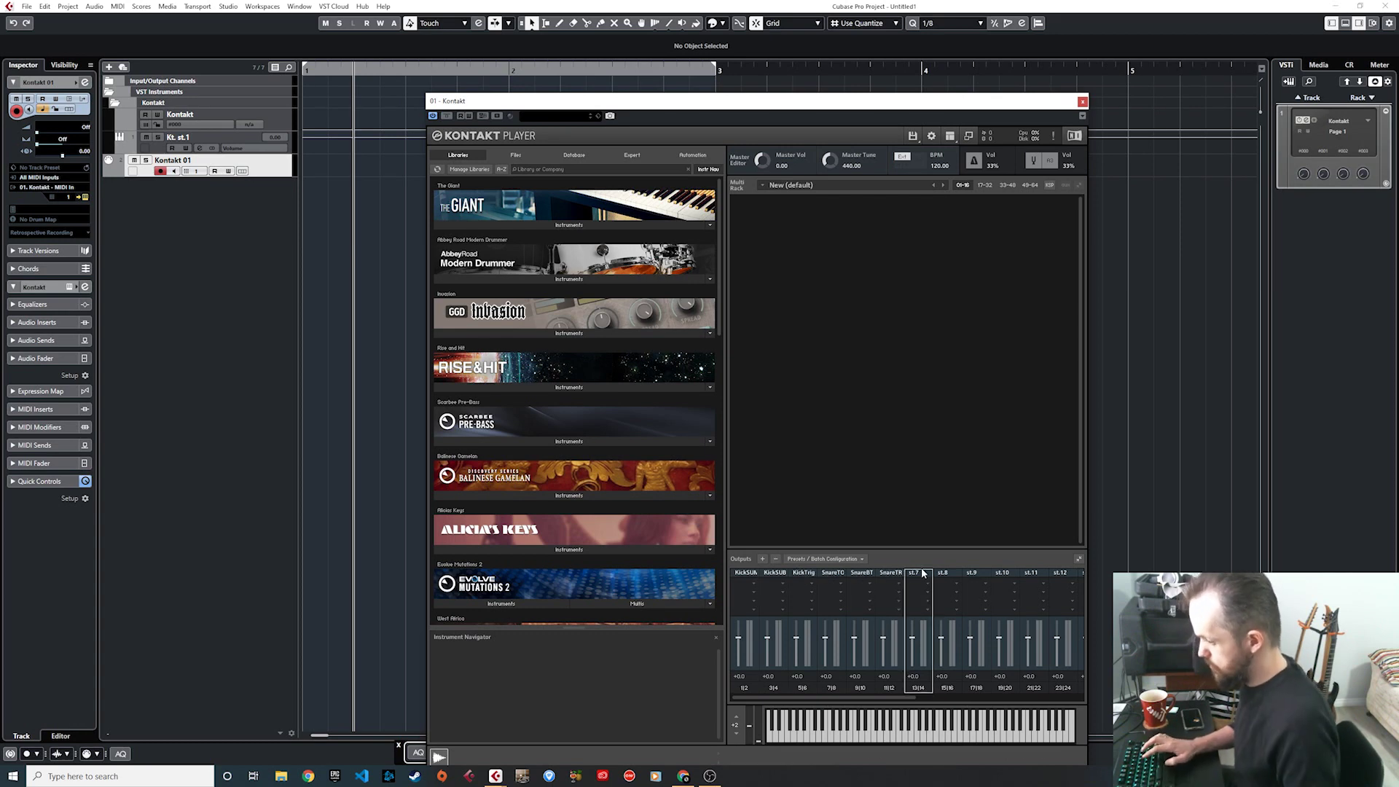
Step: Rename output channels RACK 1, RACK 2, RACK 3, ROOM 1, FLOOR 2 and FLOOR 3
text(RACK 1)
key(Tab)
text(RACK 2)
key(Tab)
text(RACK 3)
click(1003, 572)
text(ROOM 1)
key(Tab)
text(FLOOR 2)
key(Tab)
text(FLOOR 3)
Step: Name the remaining channels HATS, XHATS, FXCYM, OVERHEAD, ROOMCLOSE and ROOMFAR
key(Tab)
text(HATS)
key(Tab)
text(XHATS)
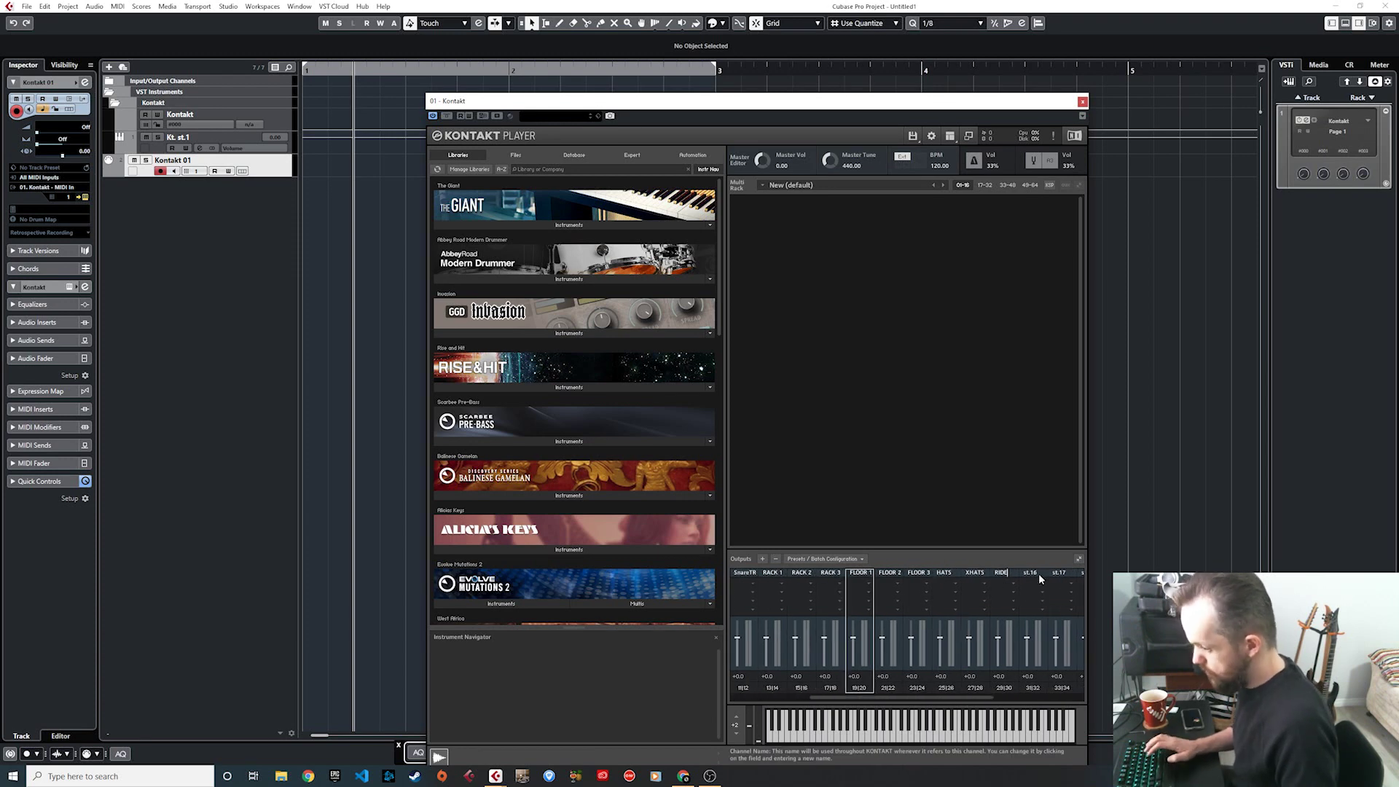
key(Tab)
text(FXCYM)
key(Tab)
text(OVERHEAD)
key(Tab)
text(ROOMCLOSE)
key(Tab)
text(ROOMFAR)
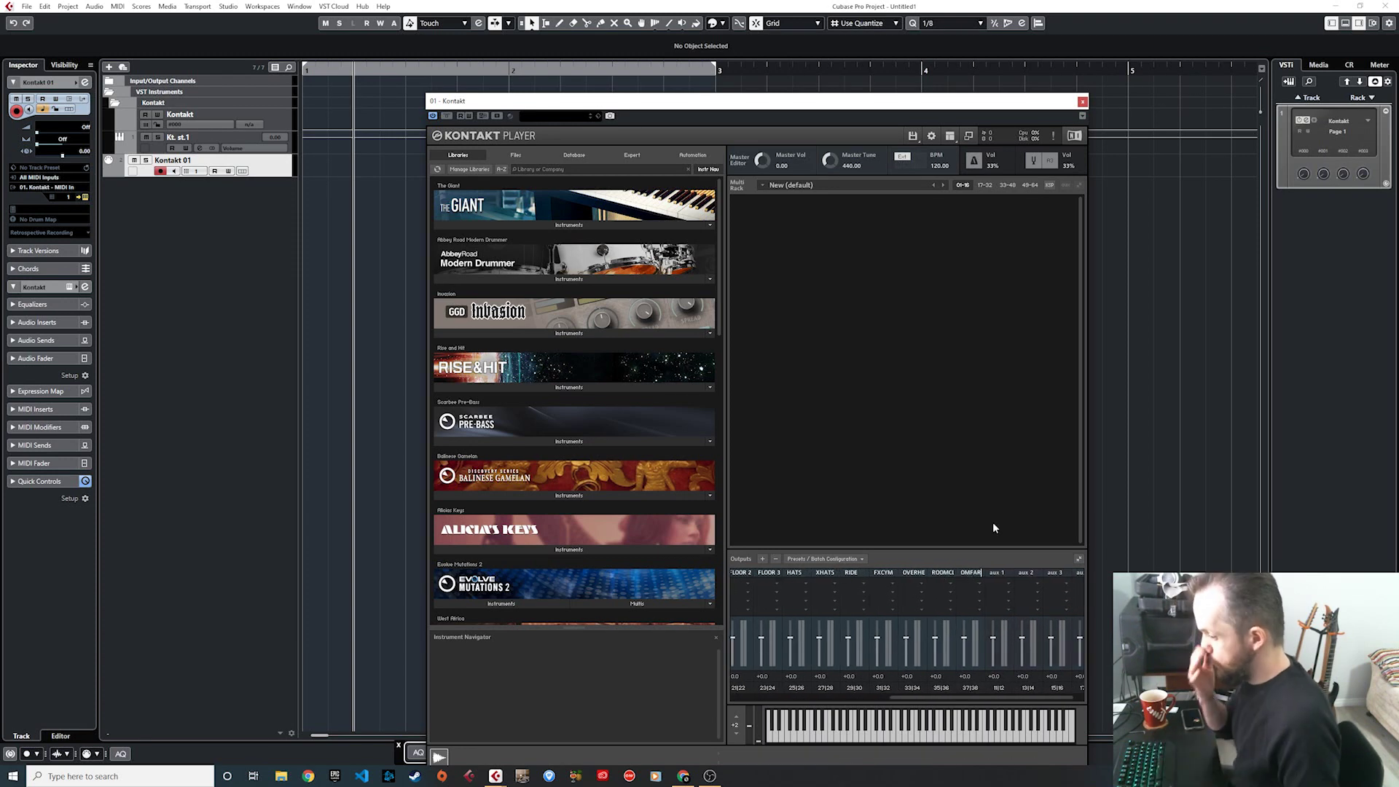
key(Return)
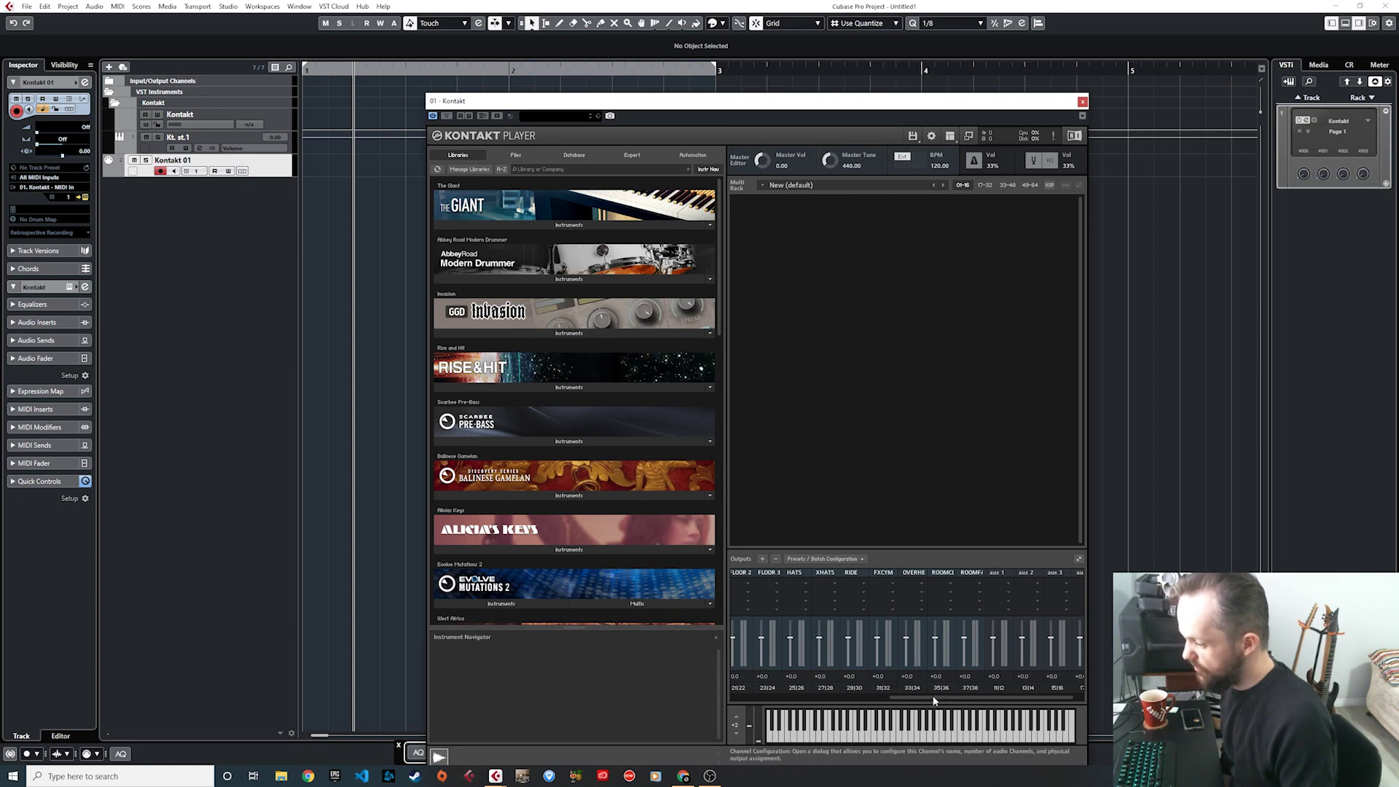
Step: Load The Invasion.nki into Kontakt, set MULTI OUT ADV output mode, and show the KICK mixer page
drag(934, 699, 776, 699)
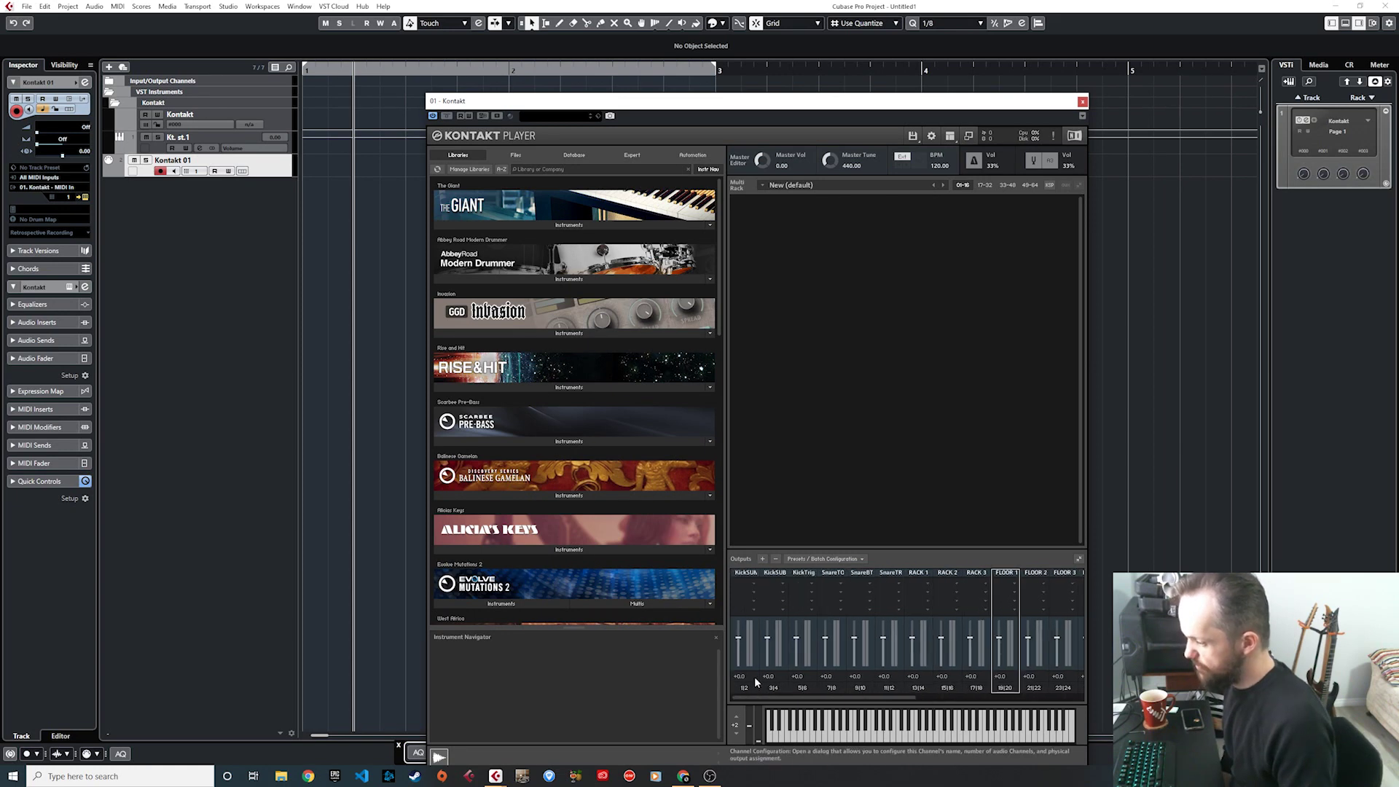
click(544, 333)
drag(460, 346, 806, 335)
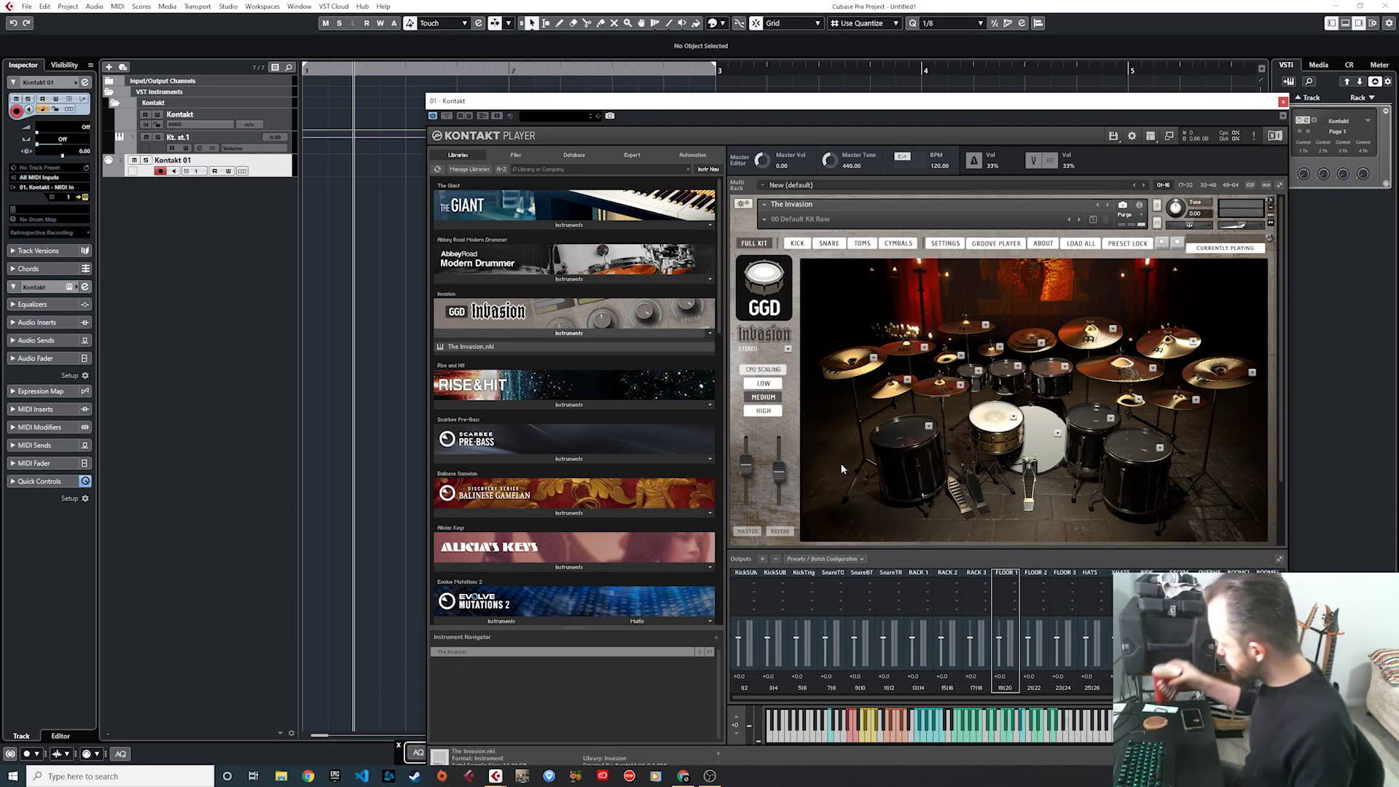
click(787, 353)
click(774, 382)
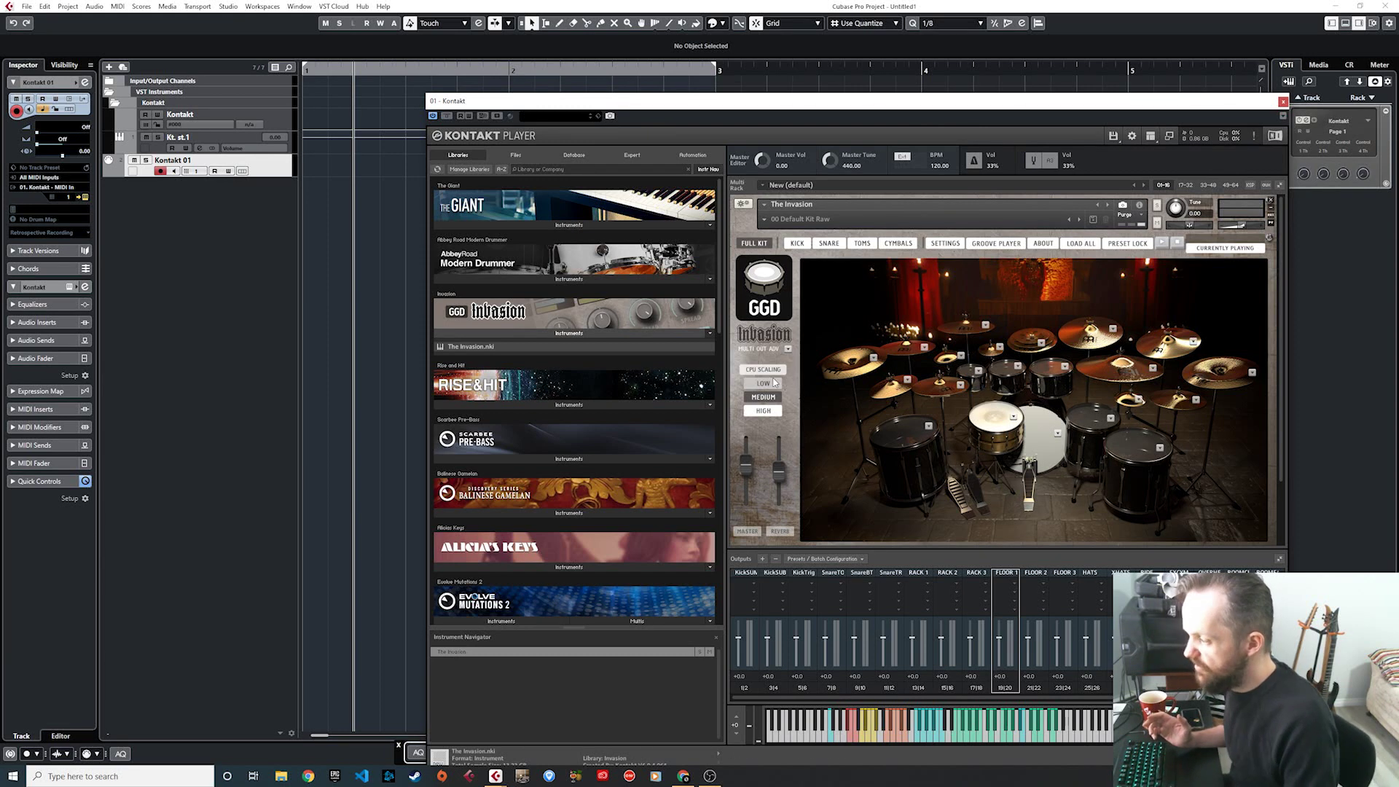
click(797, 243)
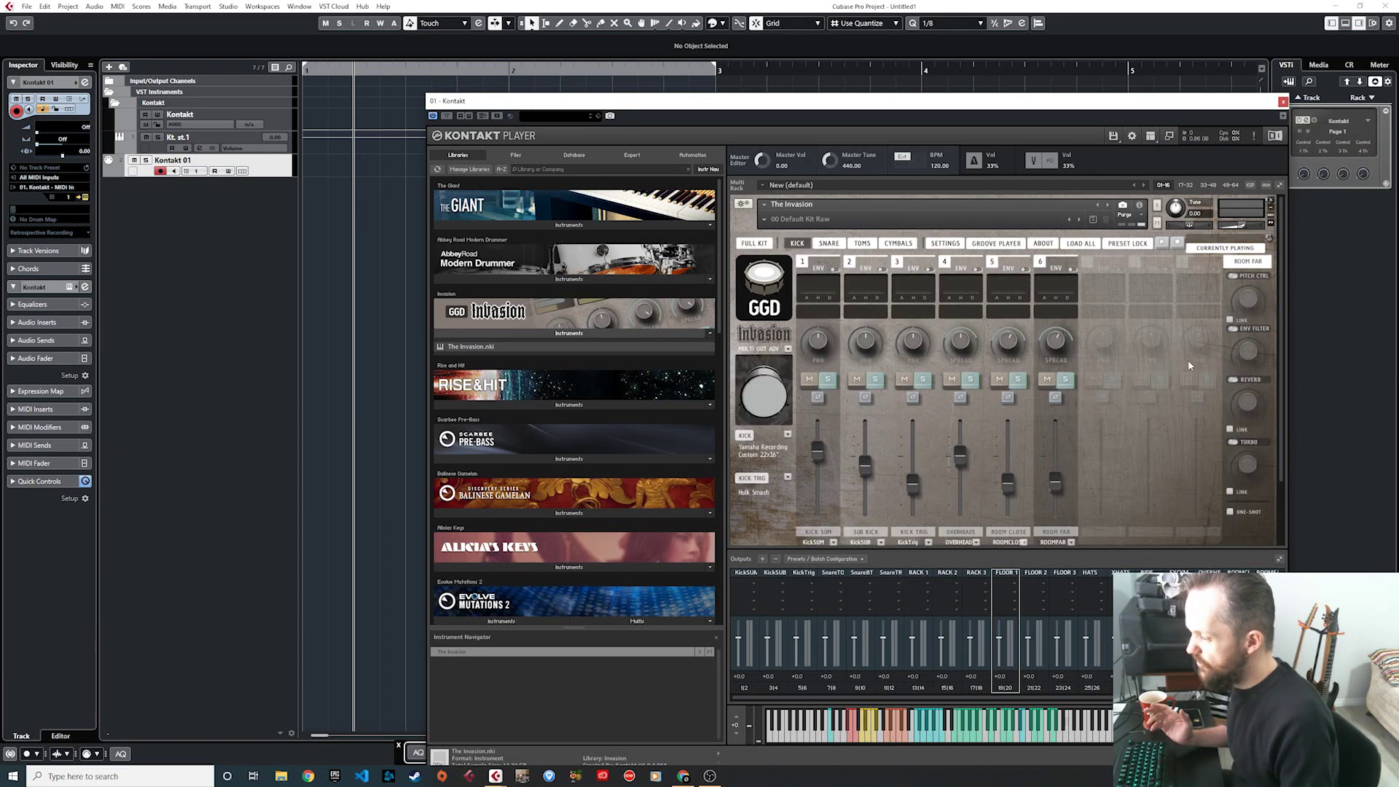
scroll(1170, 360, down, 1)
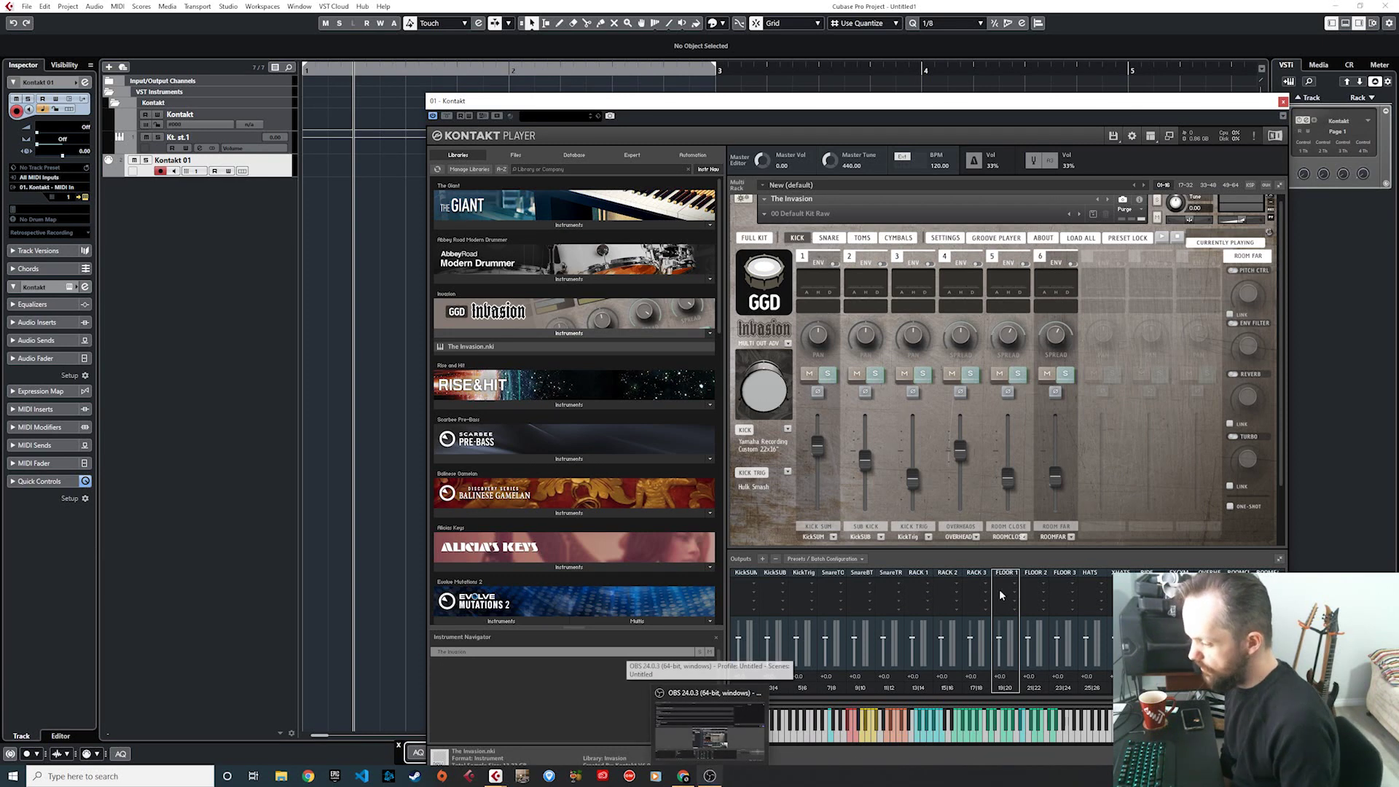
Step: Step through The Invasion's SNARE, TOMS and CYMBALS pages and select the HATS channel
click(828, 238)
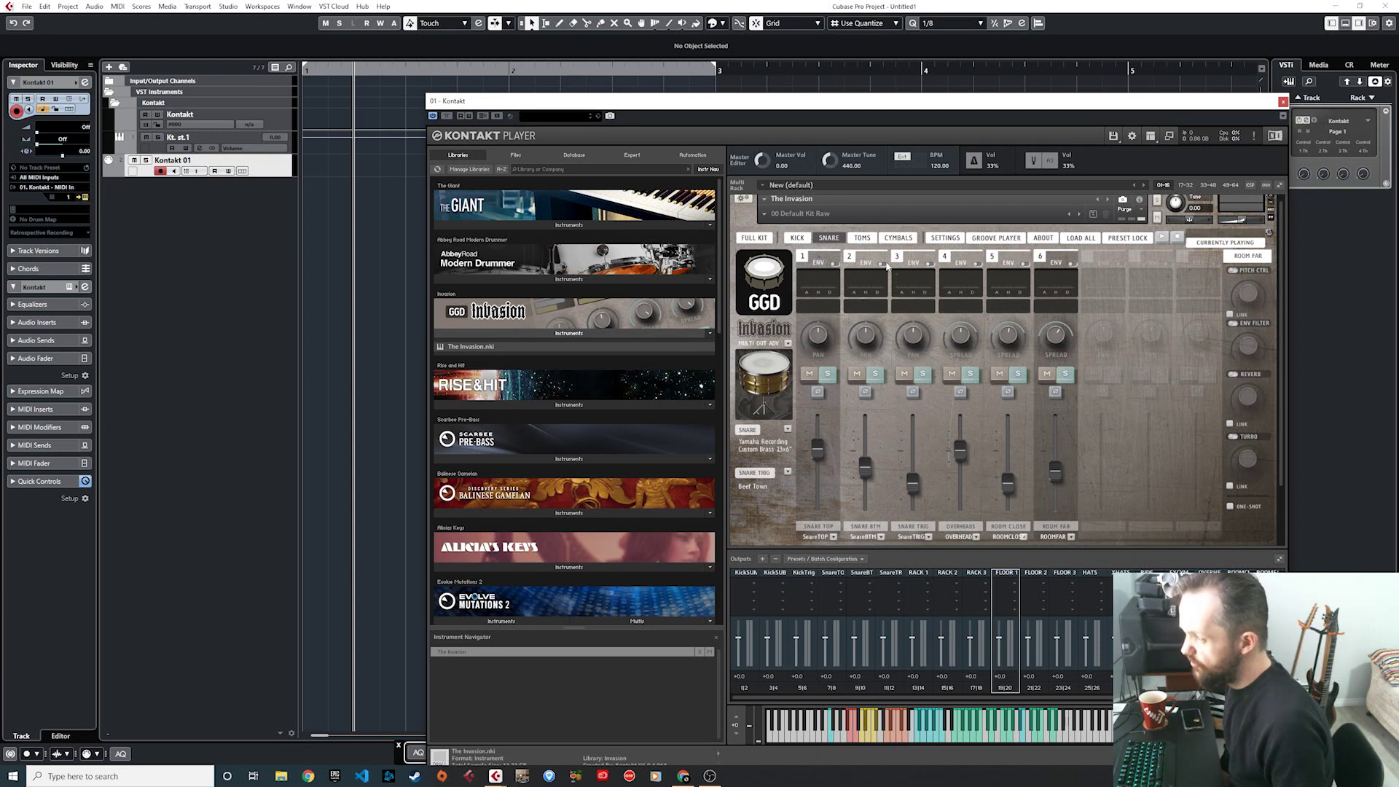
click(863, 238)
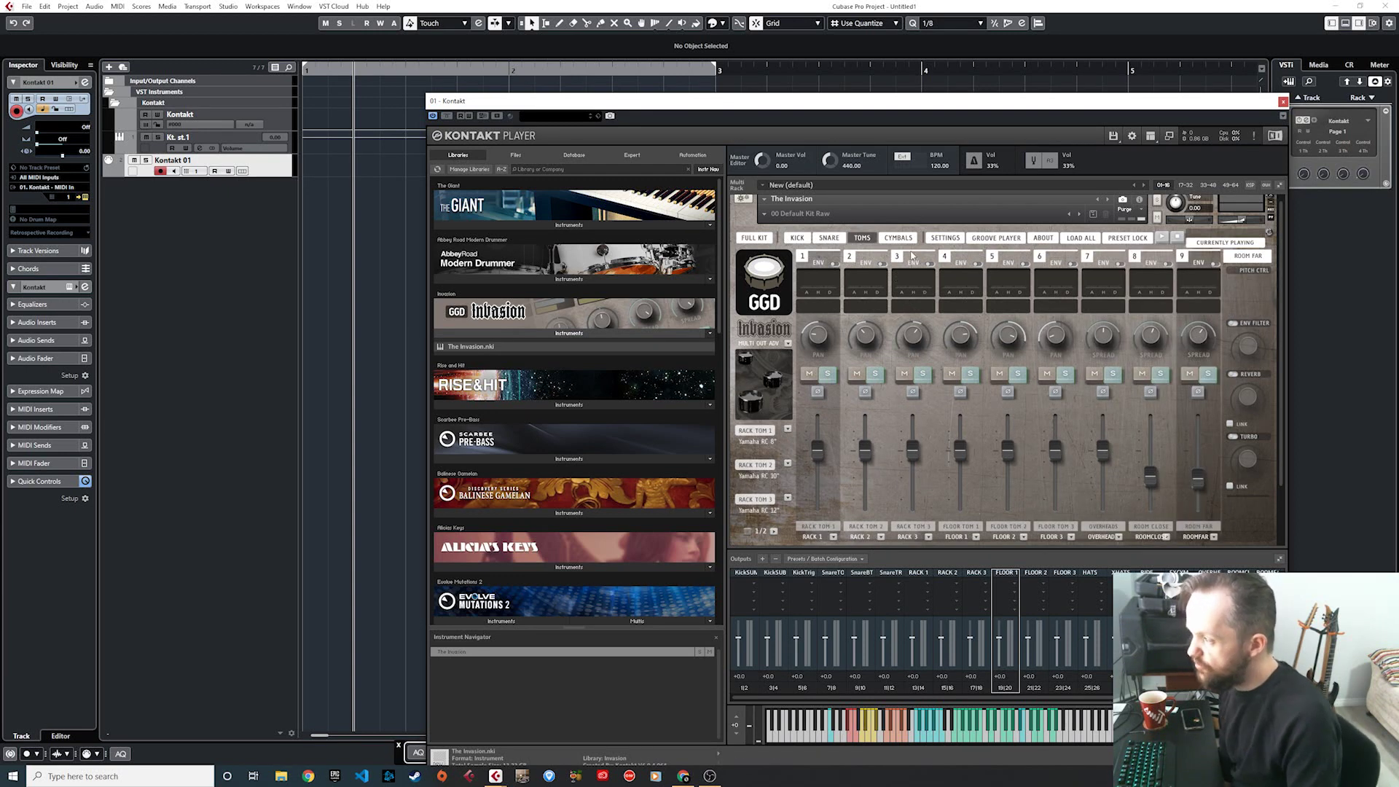
click(898, 238)
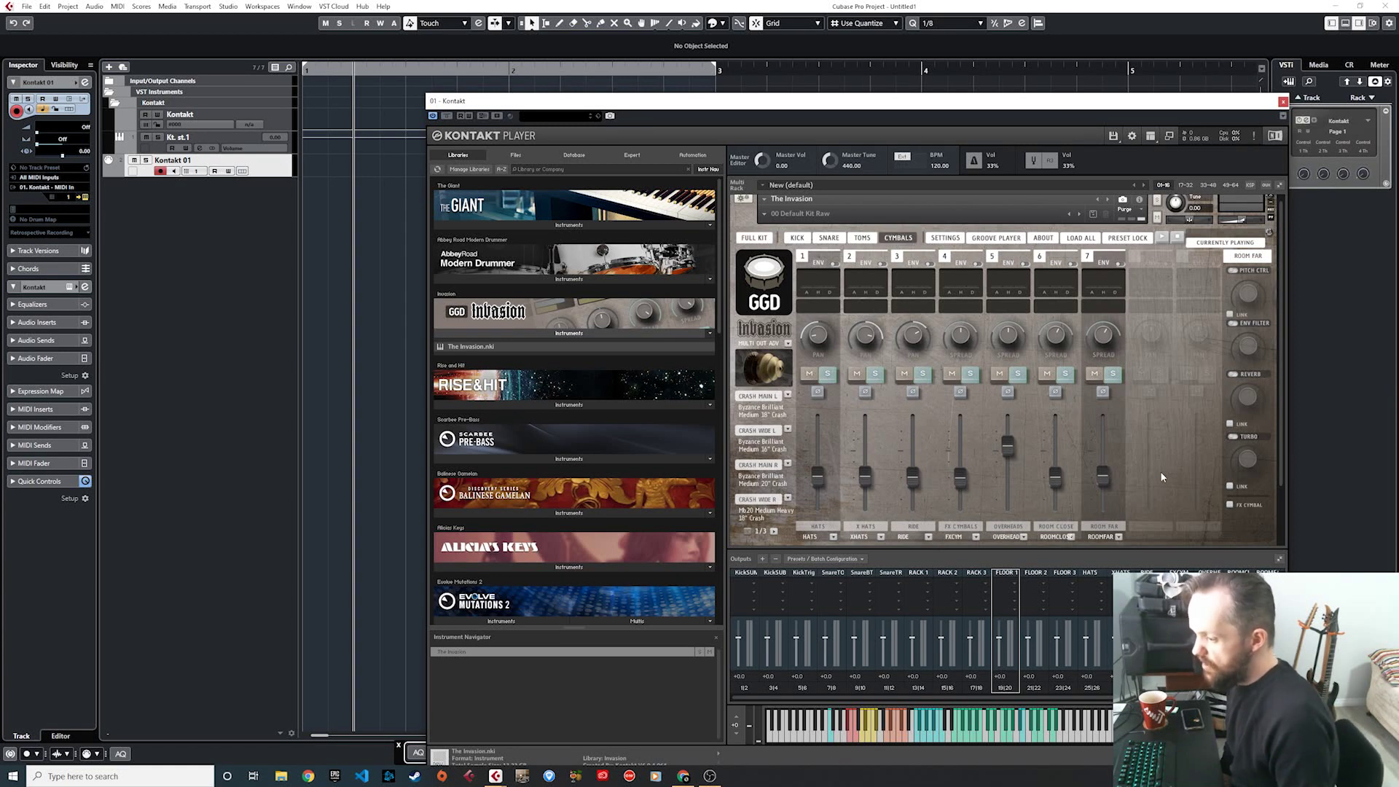
click(800, 534)
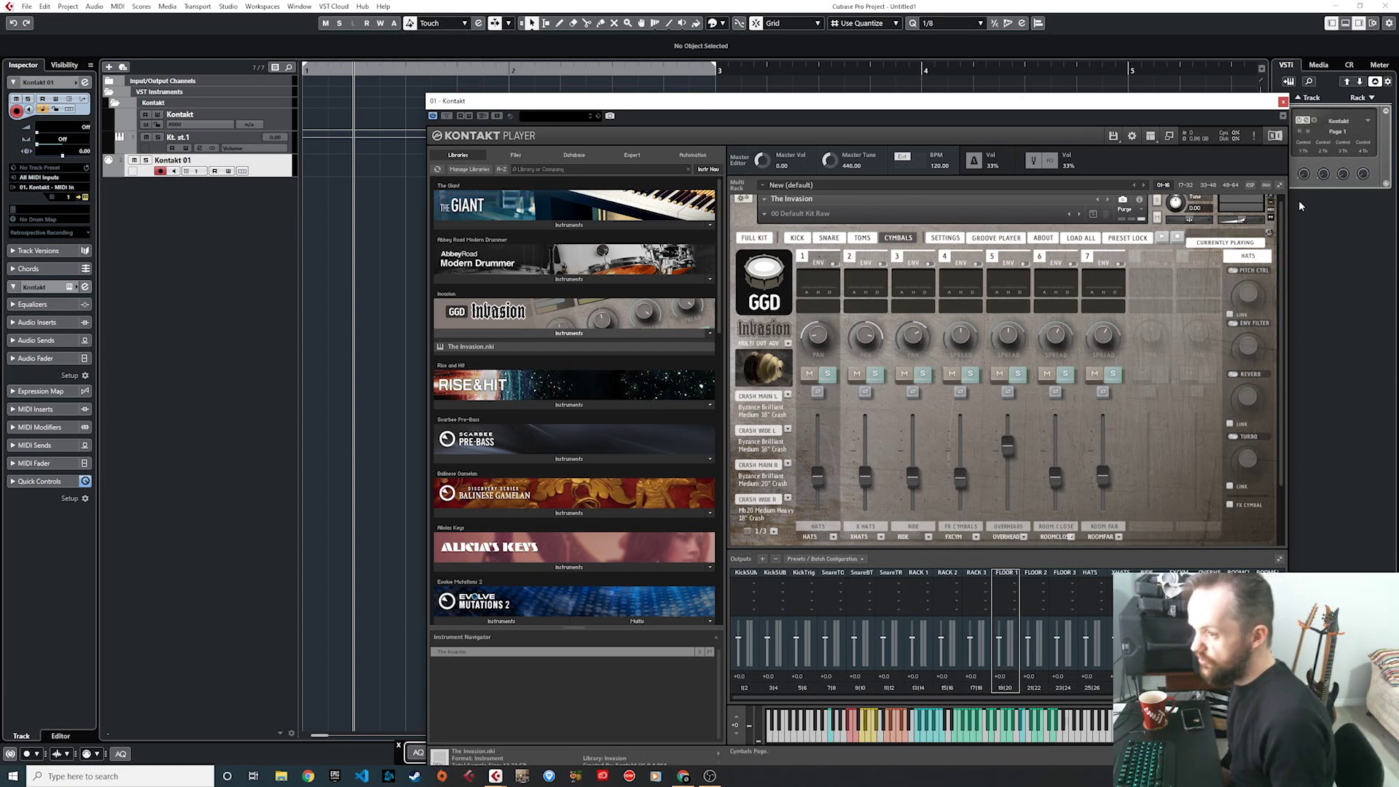
Step: Activate Kontakt's stereo outputs st.2 through st.16 from the rack slot's output list
click(1367, 120)
click(1361, 144)
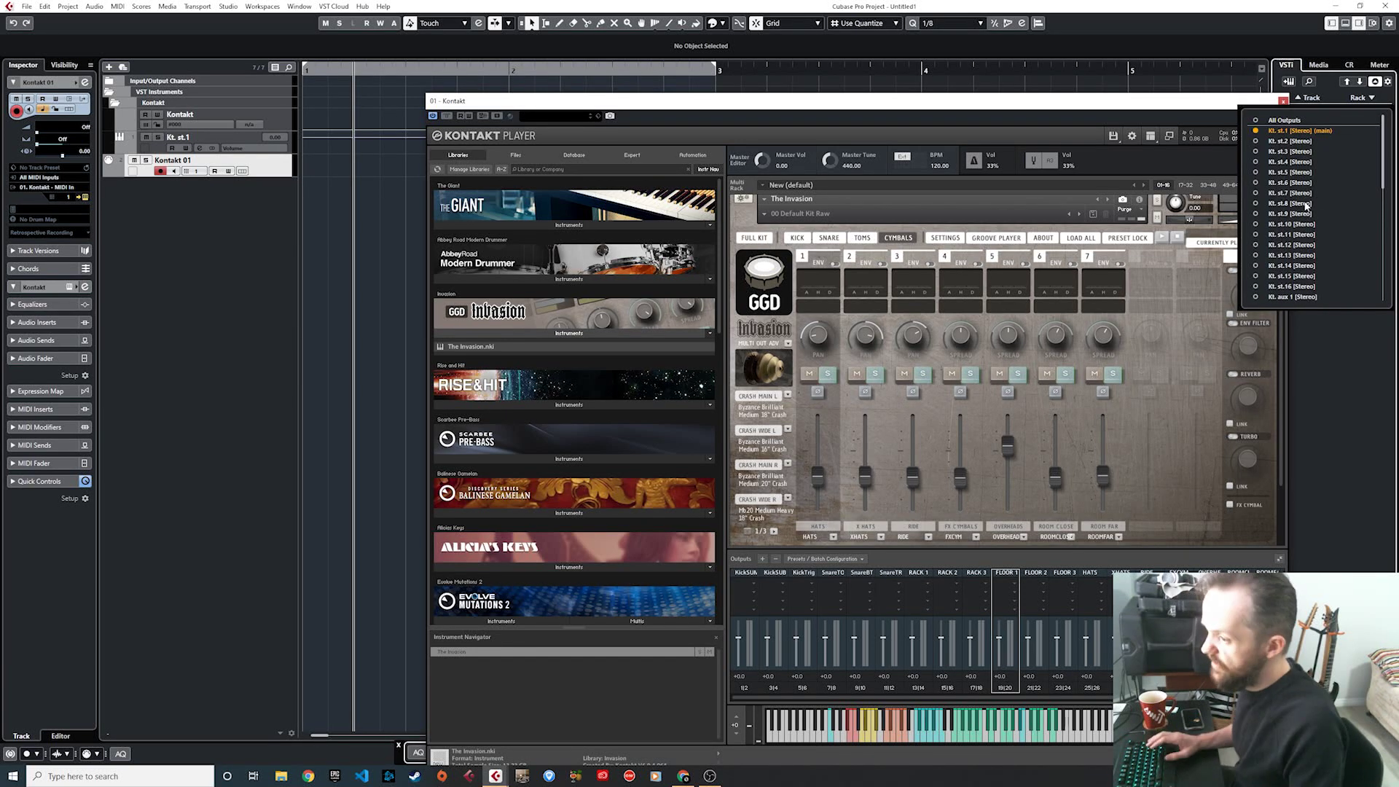
scroll(1305, 206, down, 2)
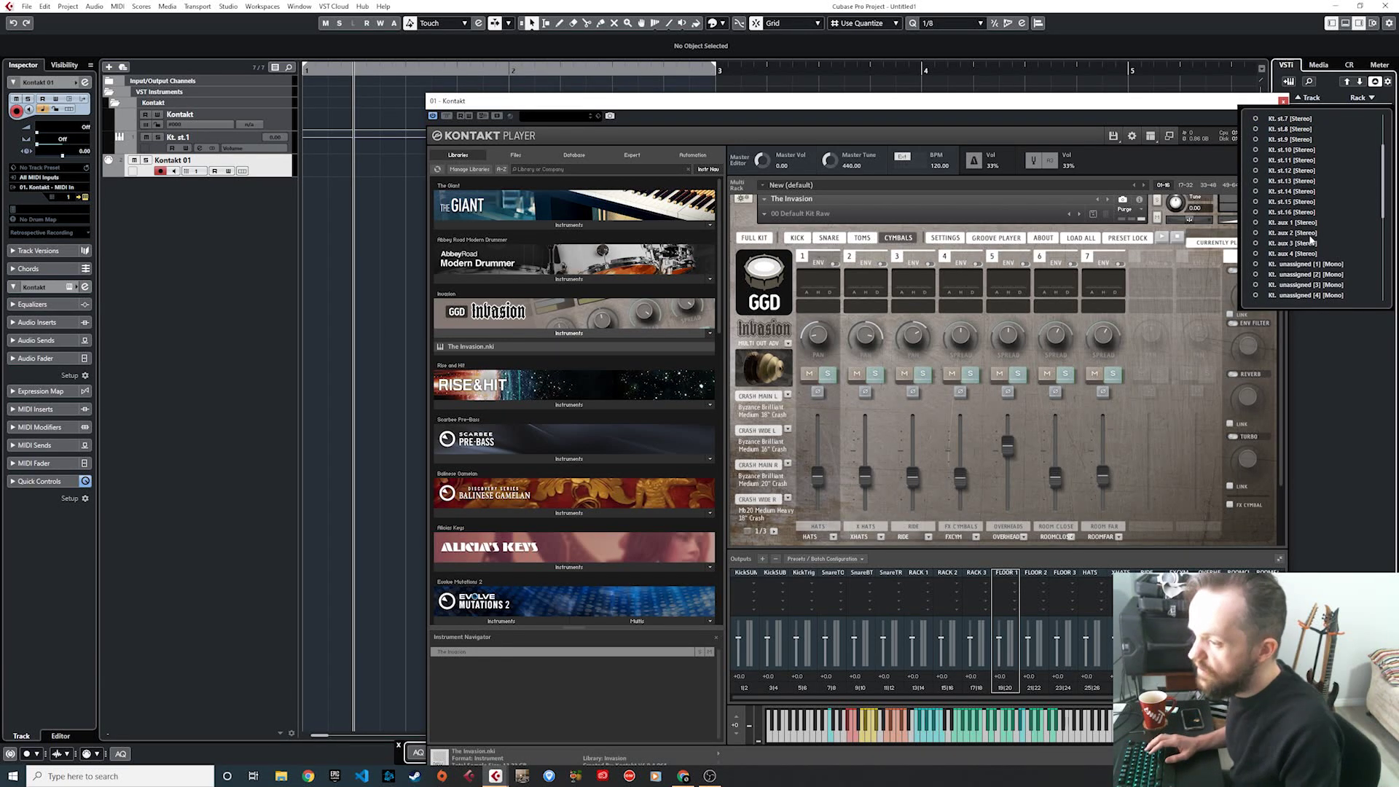
click(1302, 214)
scroll(1304, 204, up, 2)
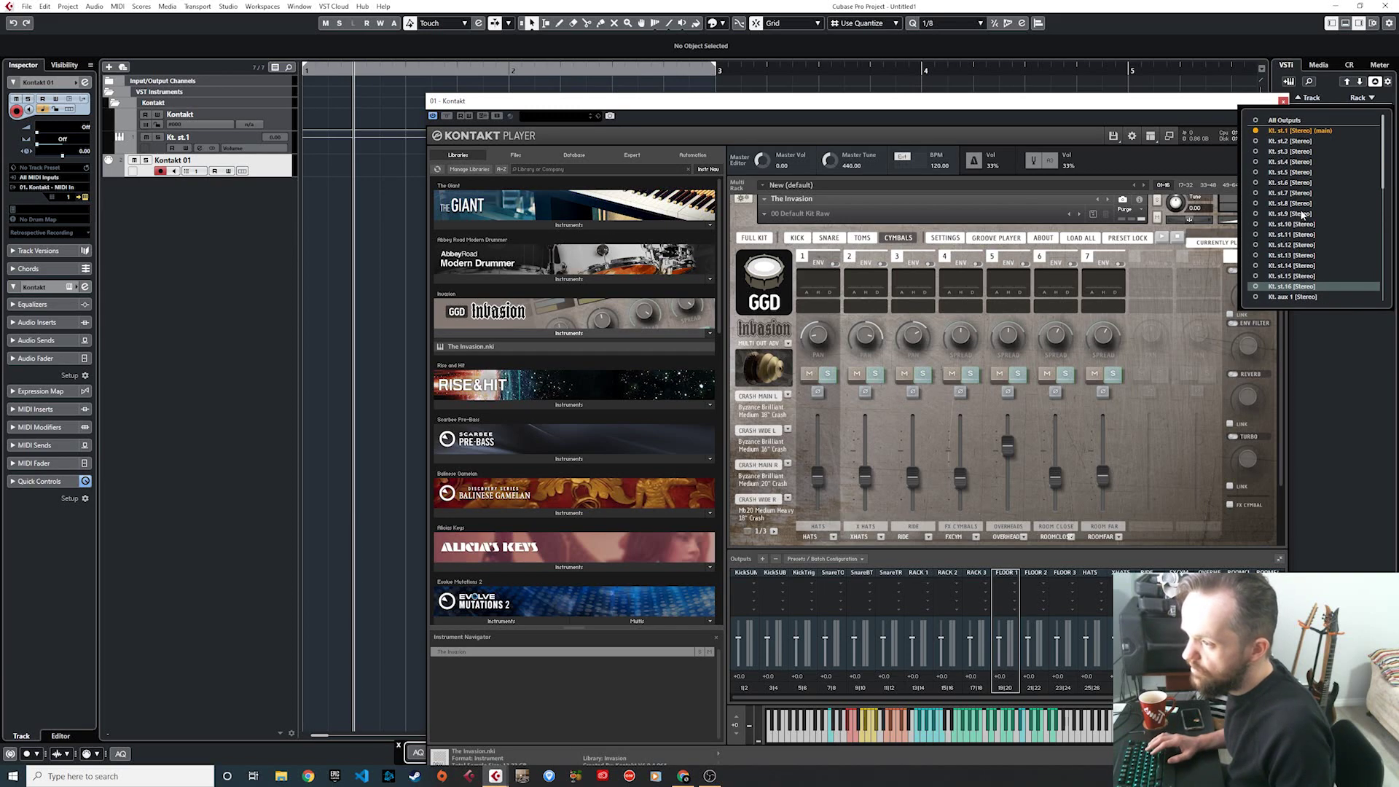
shift+click(1284, 142)
click(1254, 139)
Step: Activate Kontakt's unassigned mono outputs [1] through [6]
scroll(1324, 252, down, 2)
click(1313, 265)
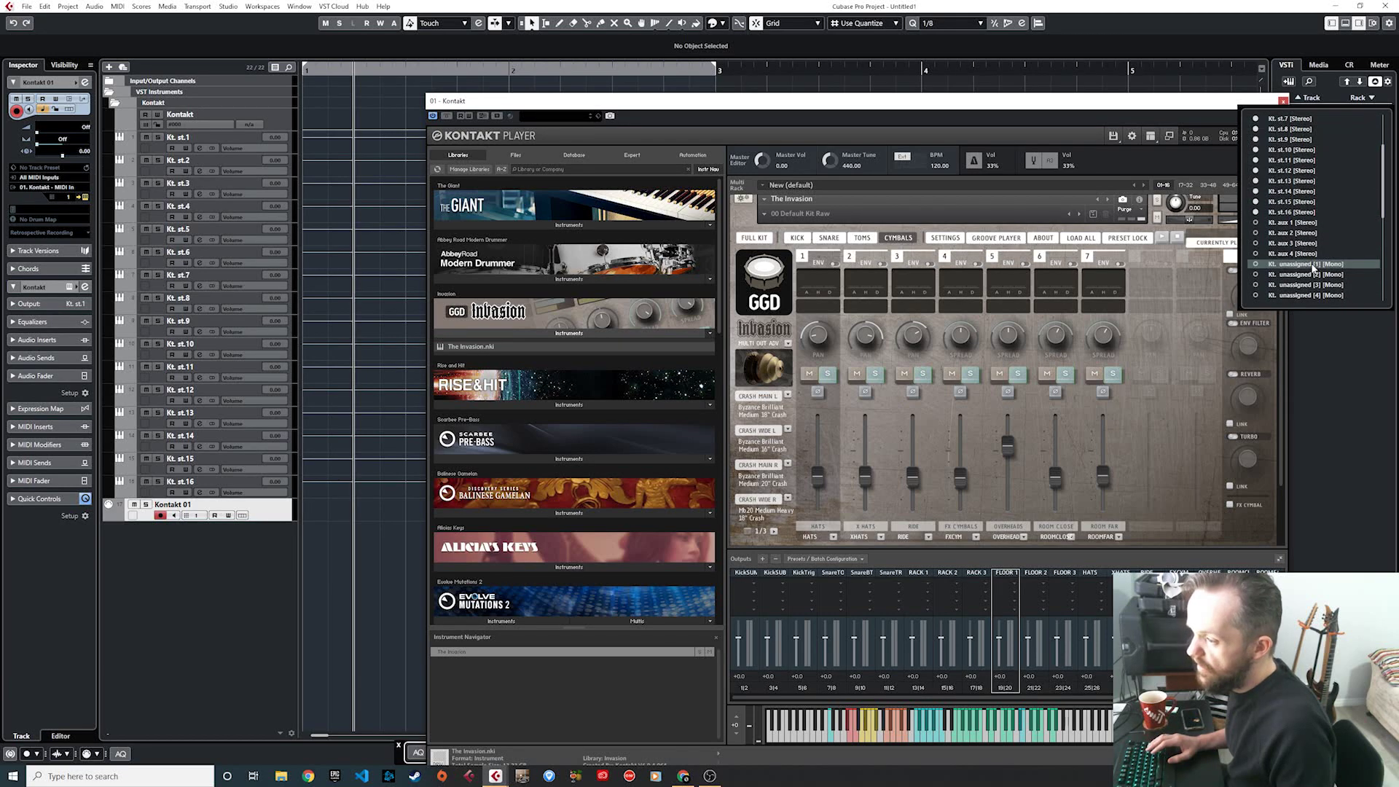
scroll(1322, 260, down, 2)
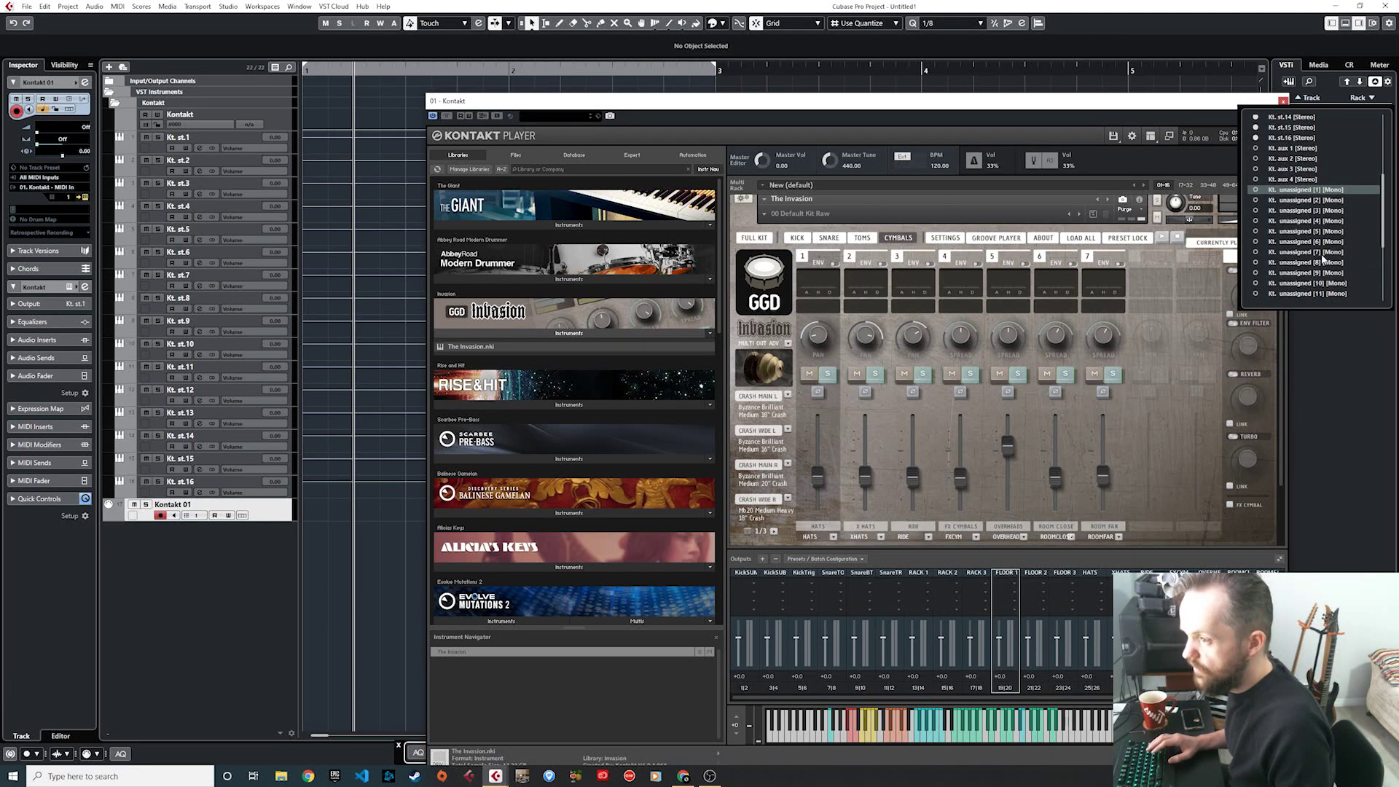
shift+click(1323, 212)
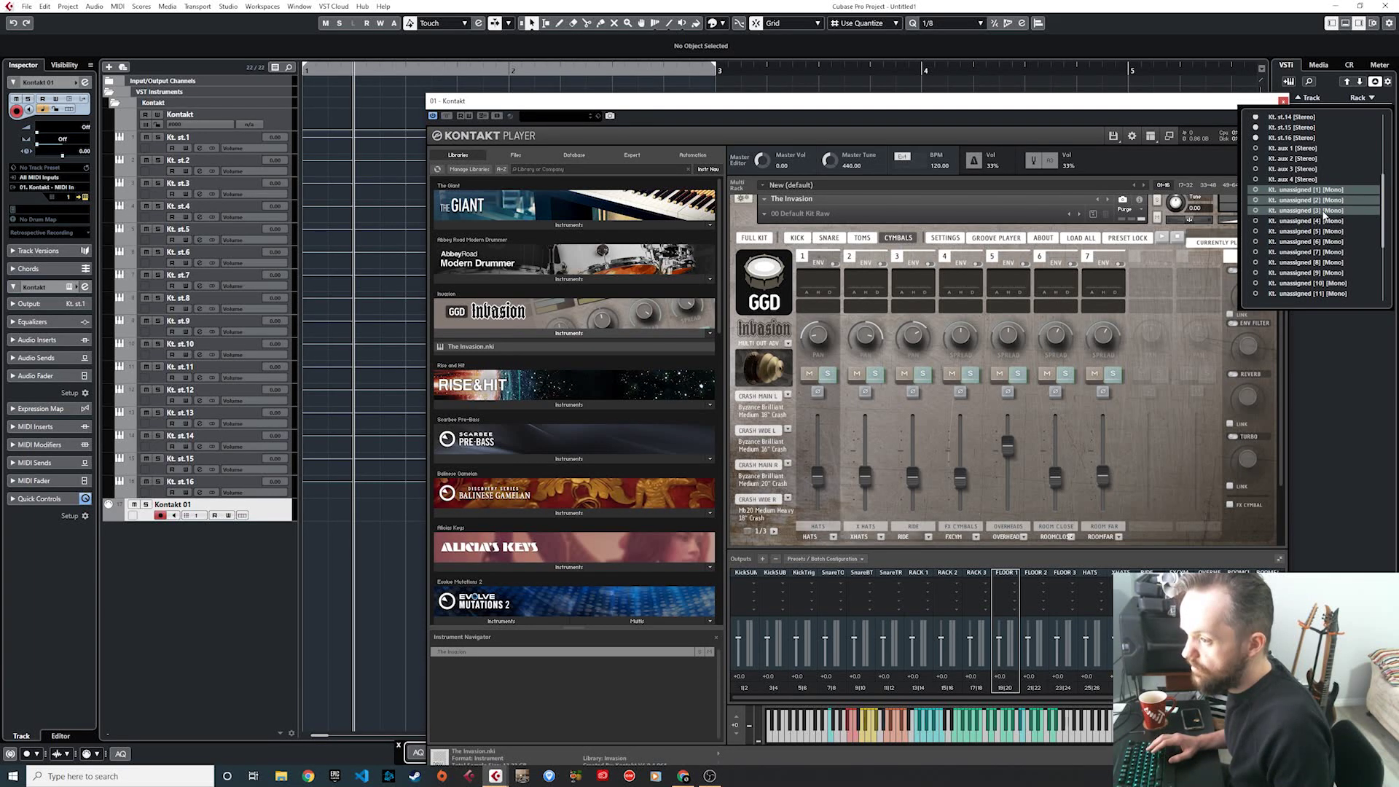
shift+click(1330, 242)
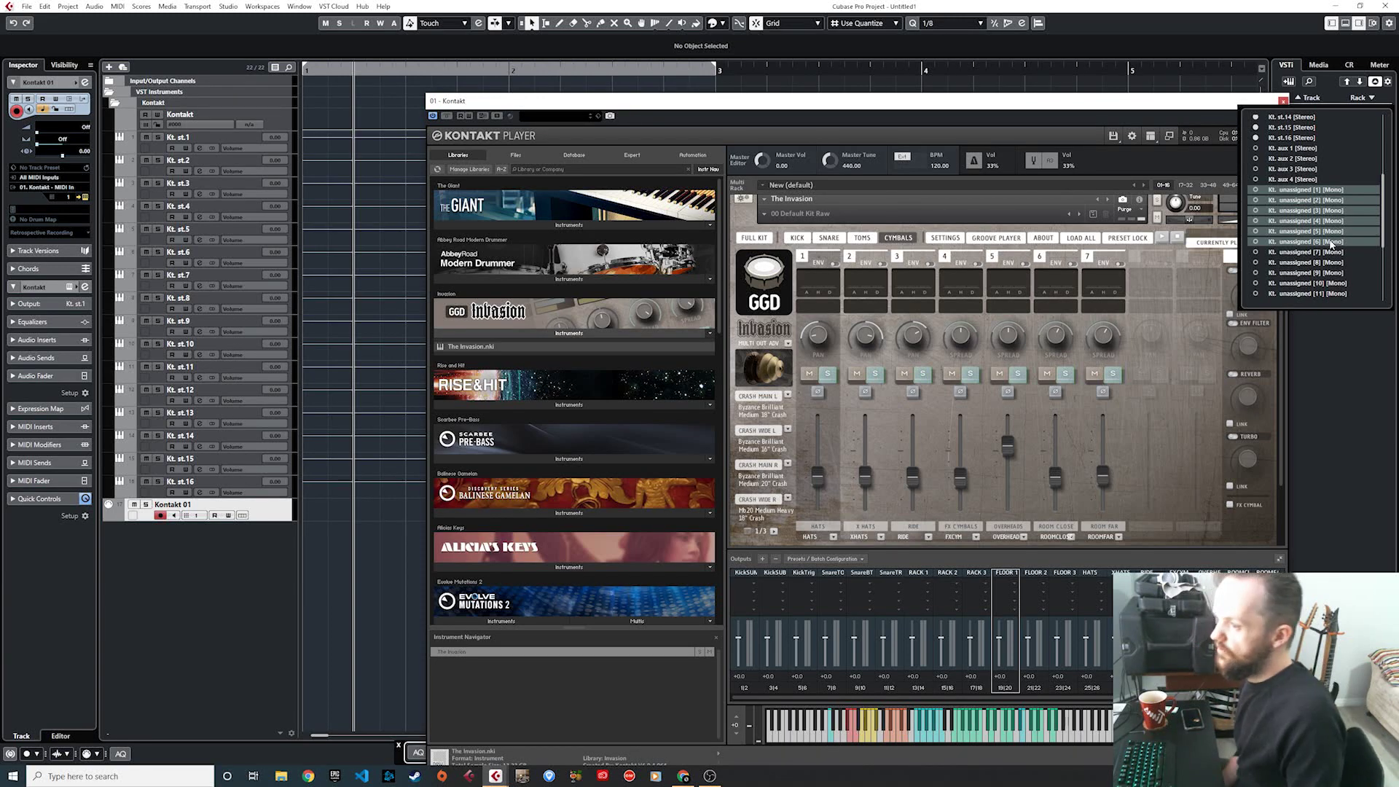
click(1254, 189)
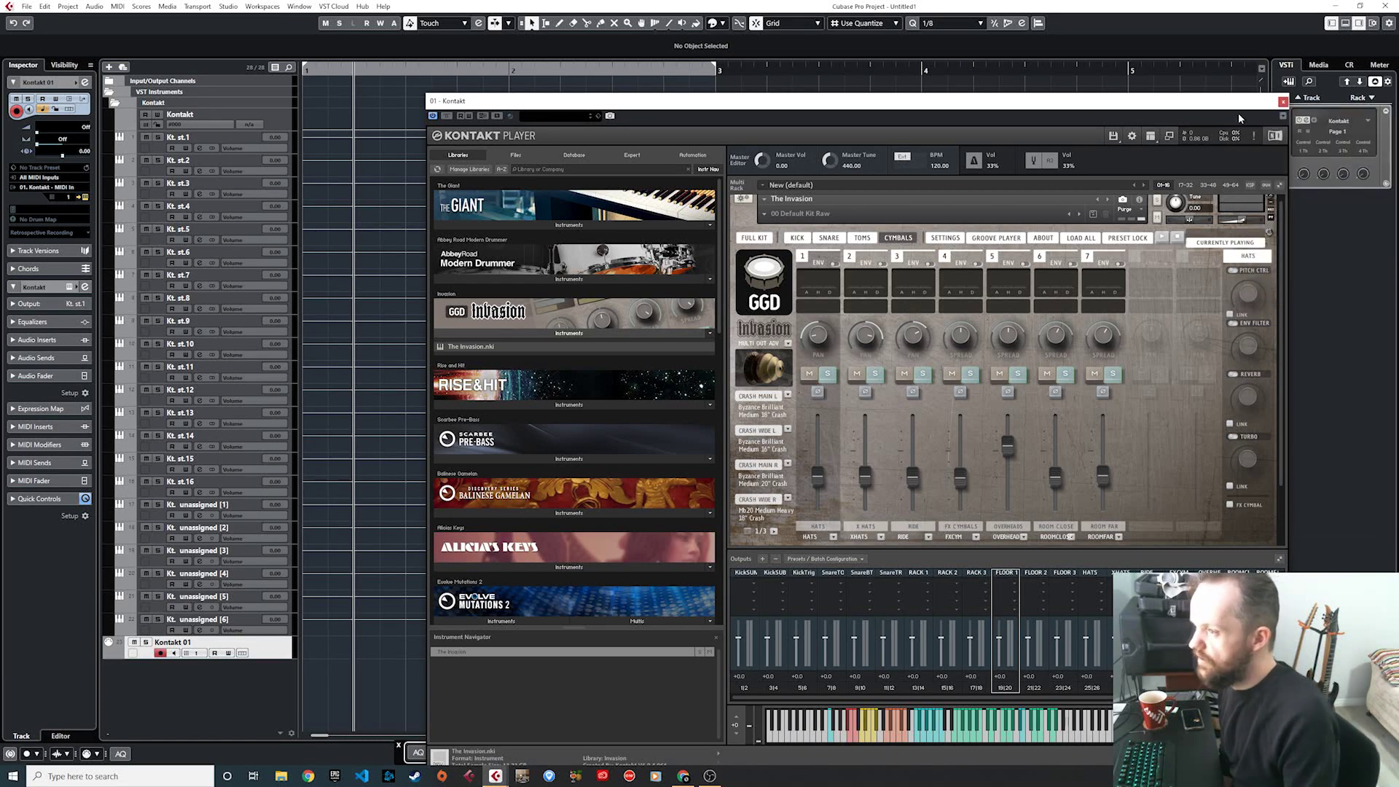
Step: Store the current output section state as the All Formats default, then close Kontakt
drag(1226, 108, 1174, 70)
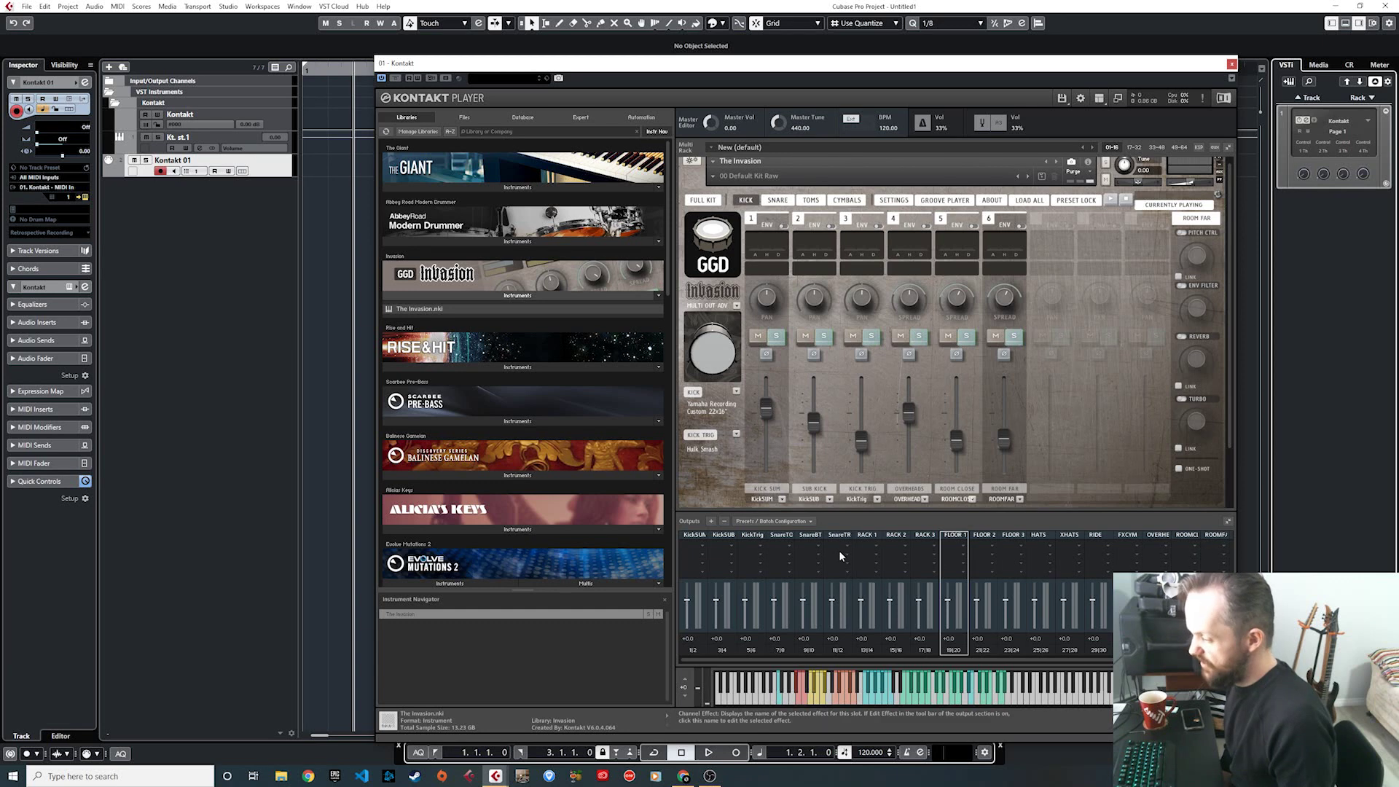
click(776, 521)
mouse_move(825, 542)
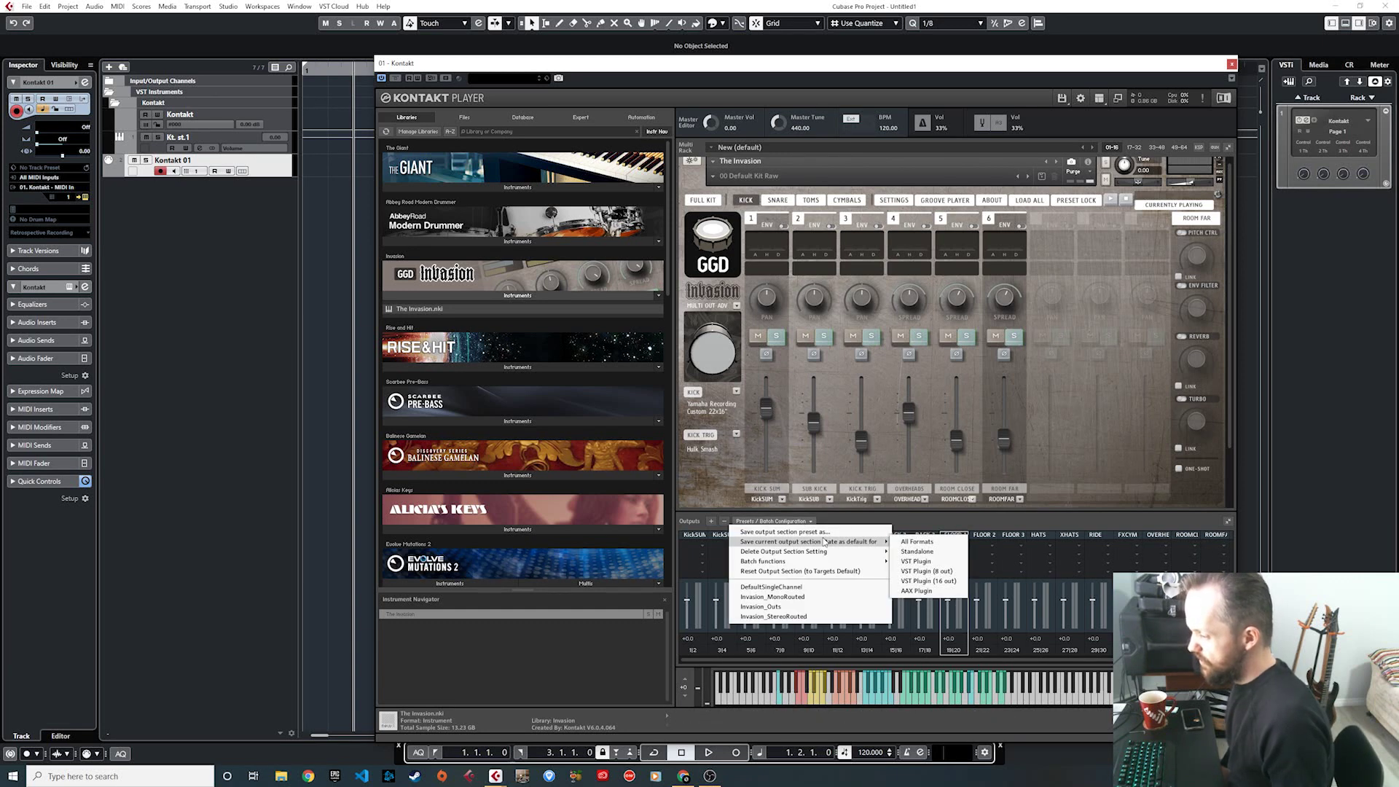
click(917, 541)
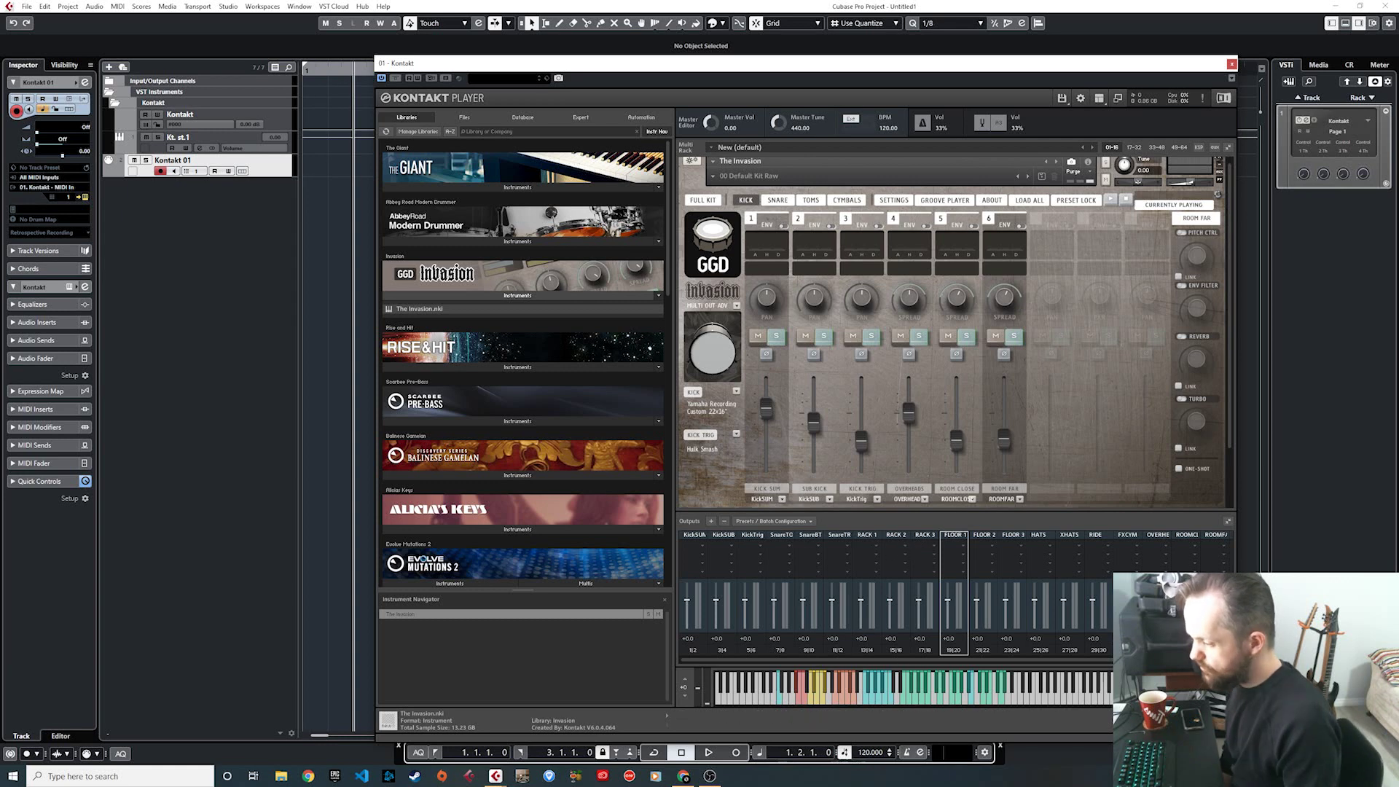
click(1231, 64)
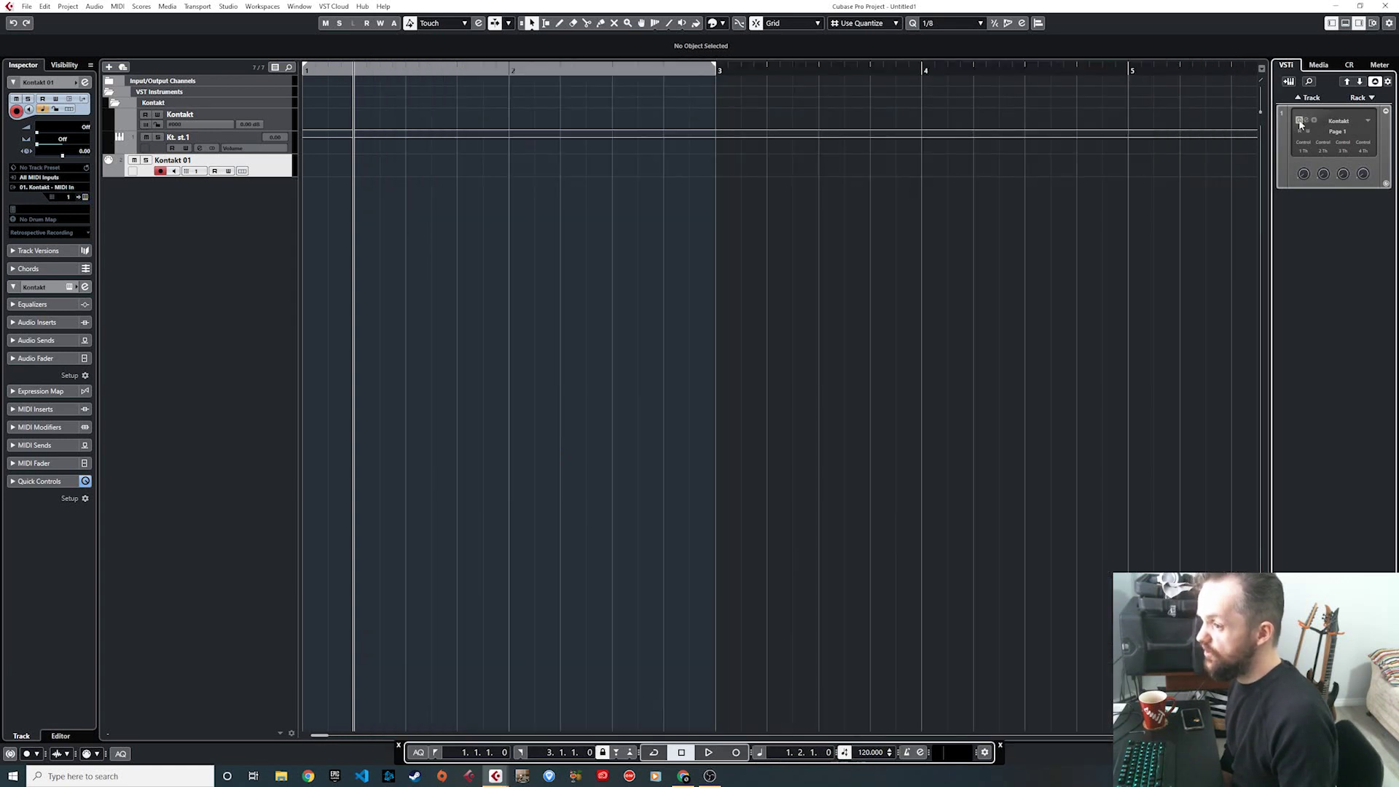
Step: Remove the existing Kontakt from the instrument rack
click(1331, 122)
key(Escape)
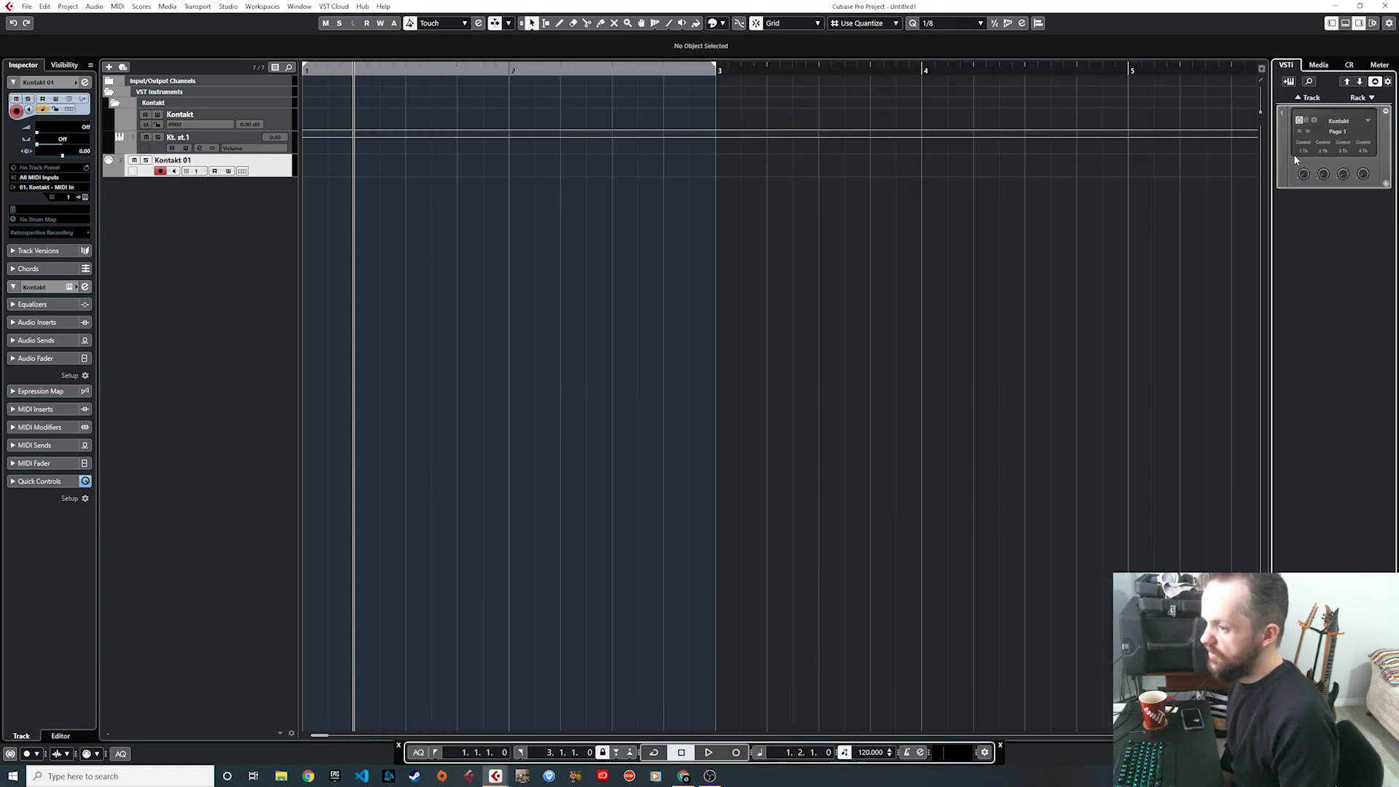
right_click(1329, 182)
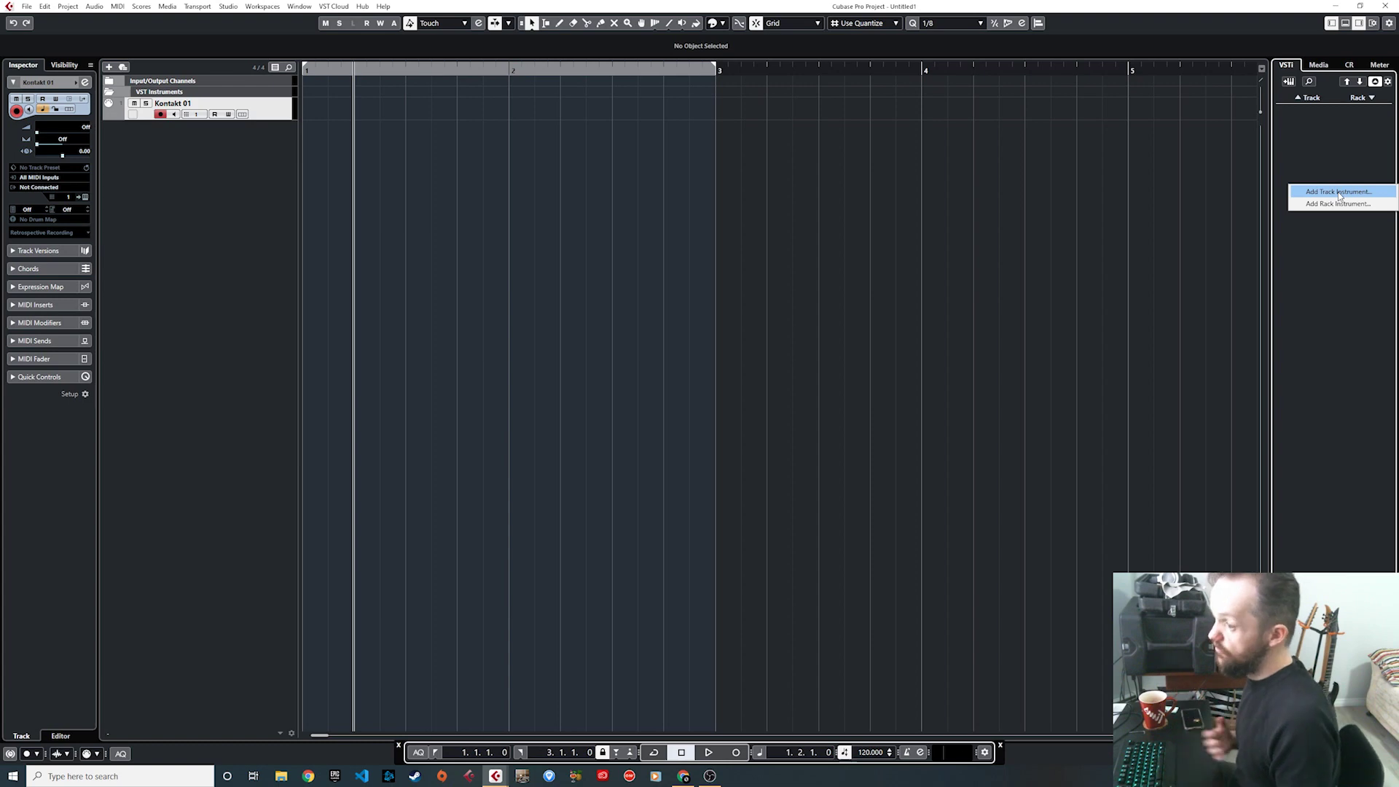
Step: Add a new Kontakt rack instrument with a MIDI track and check its named outputs
click(1339, 193)
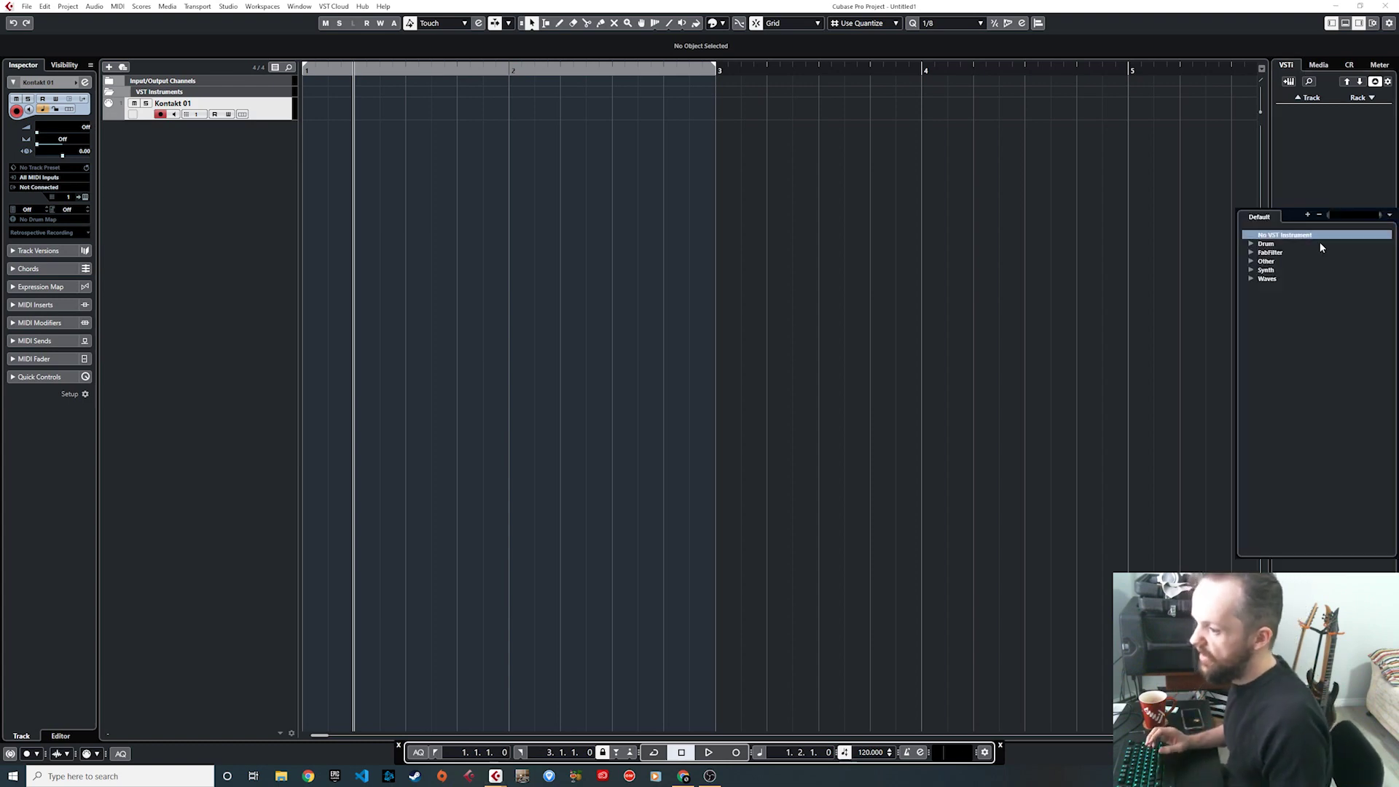
text(kontakt)
key(Return)
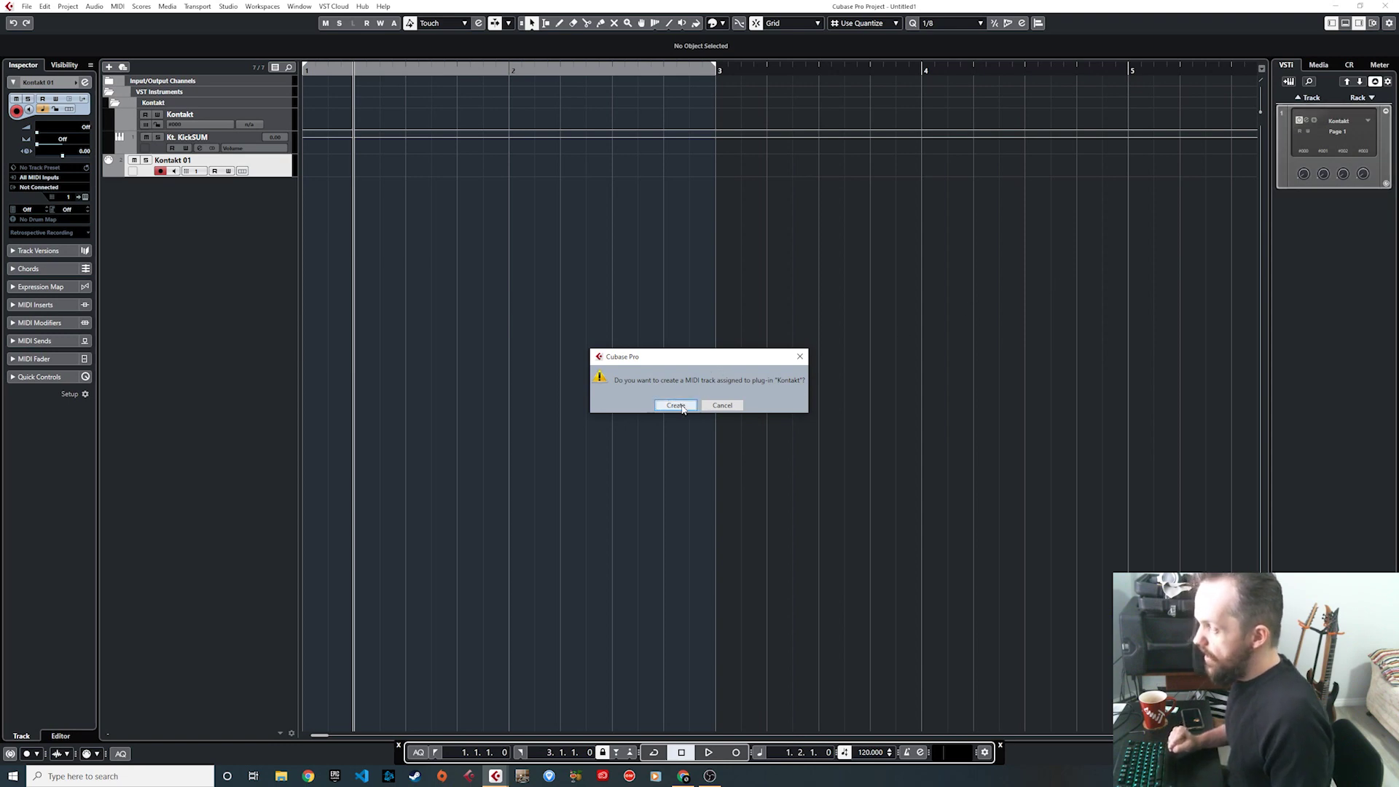
click(730, 407)
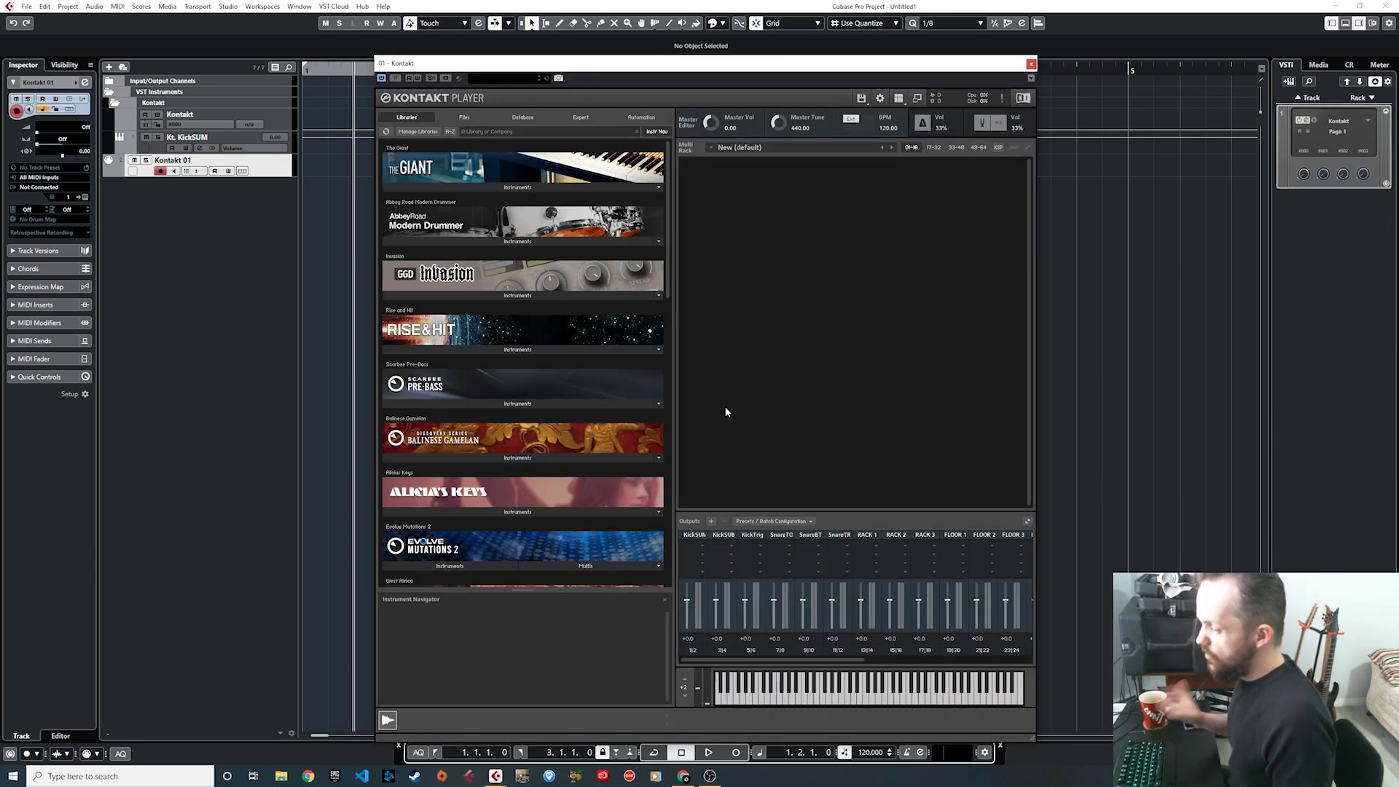
click(1369, 121)
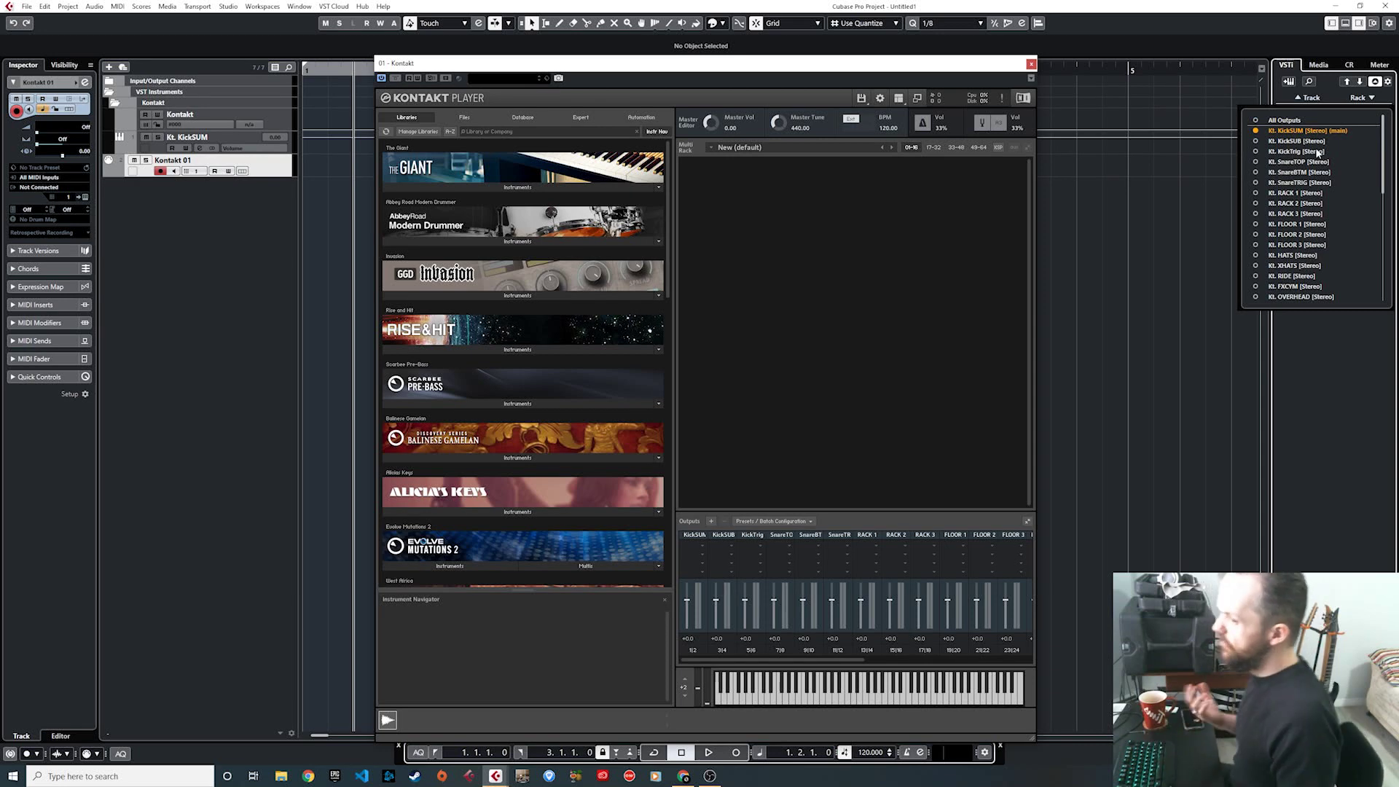
click(962, 396)
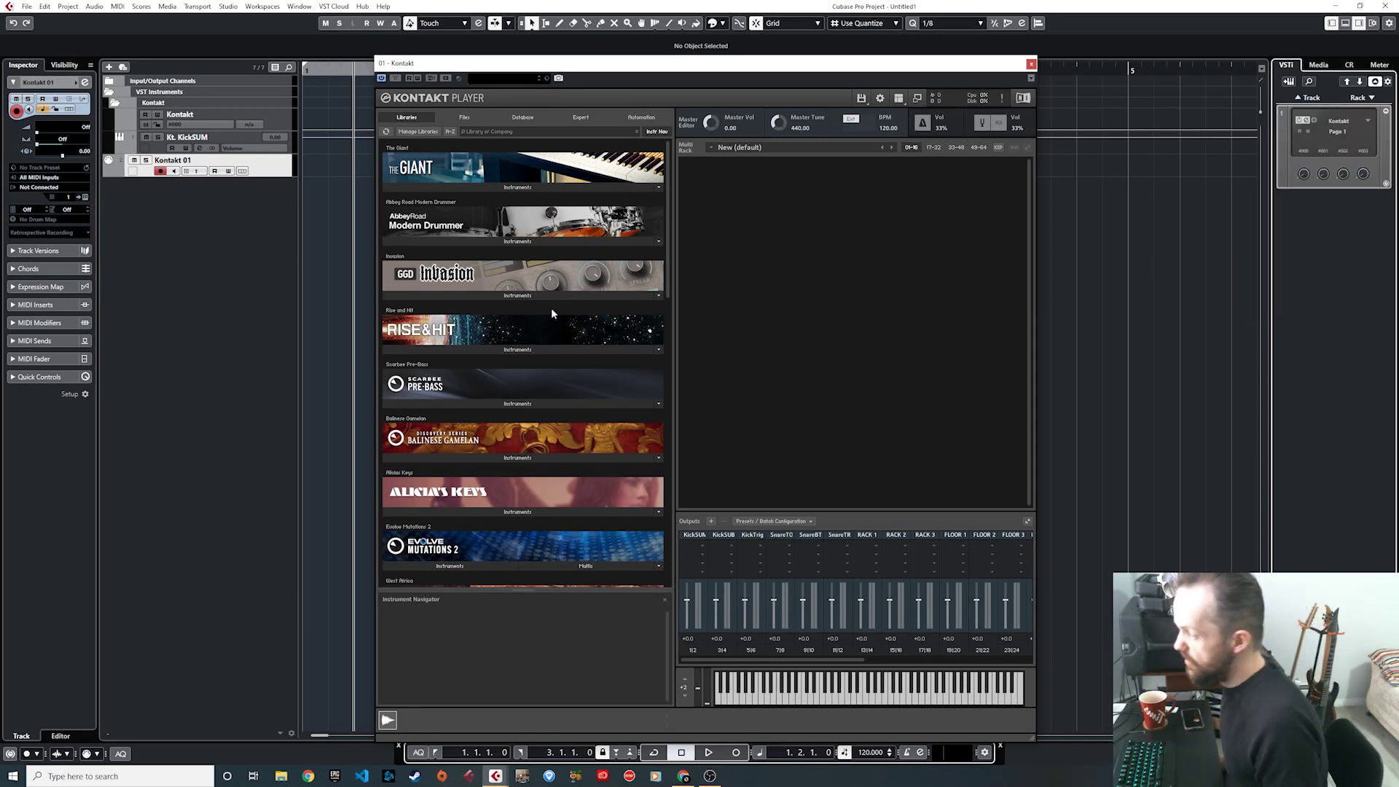
Step: Load The Invasion.nki into the new Kontakt and set its output mode to MULTI OUT ADV
click(498, 295)
double_click(440, 309)
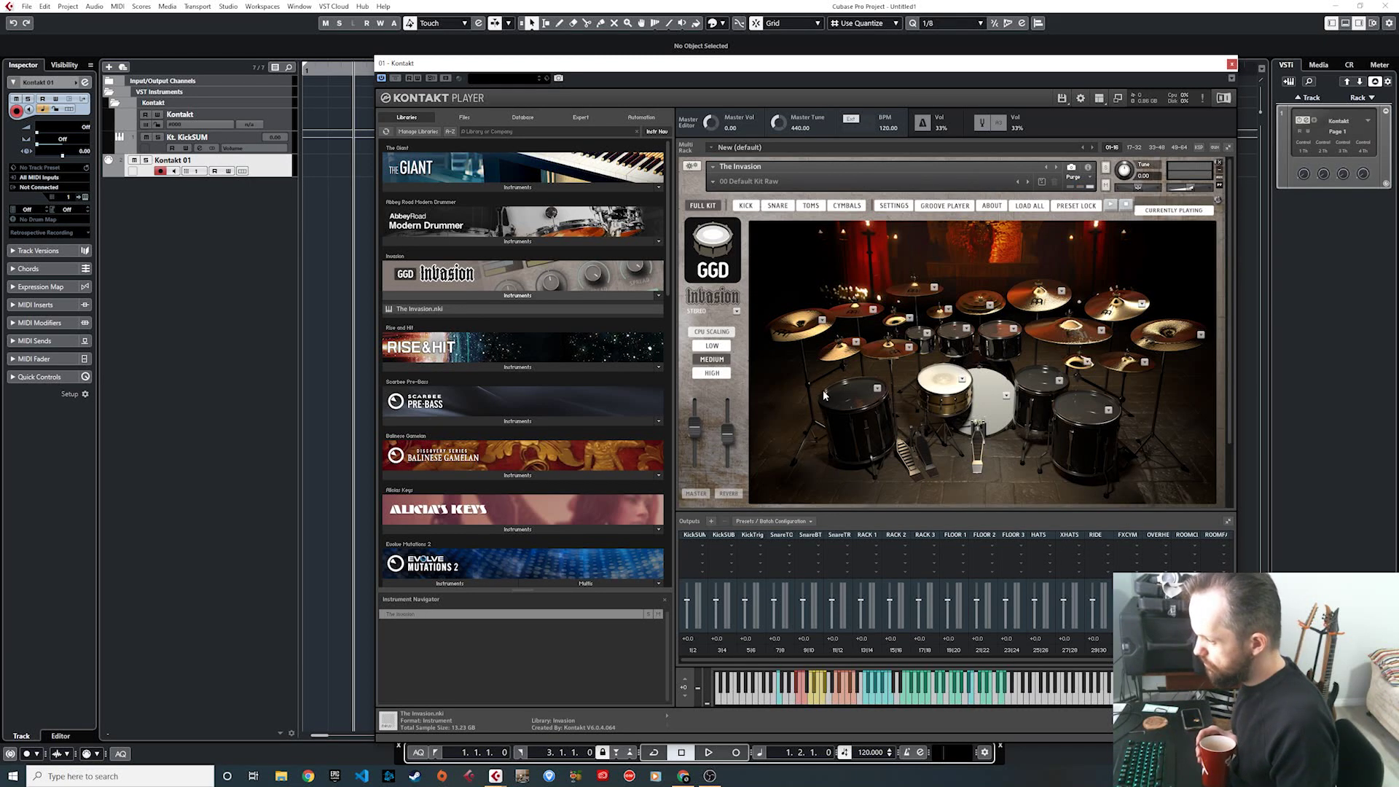
click(736, 312)
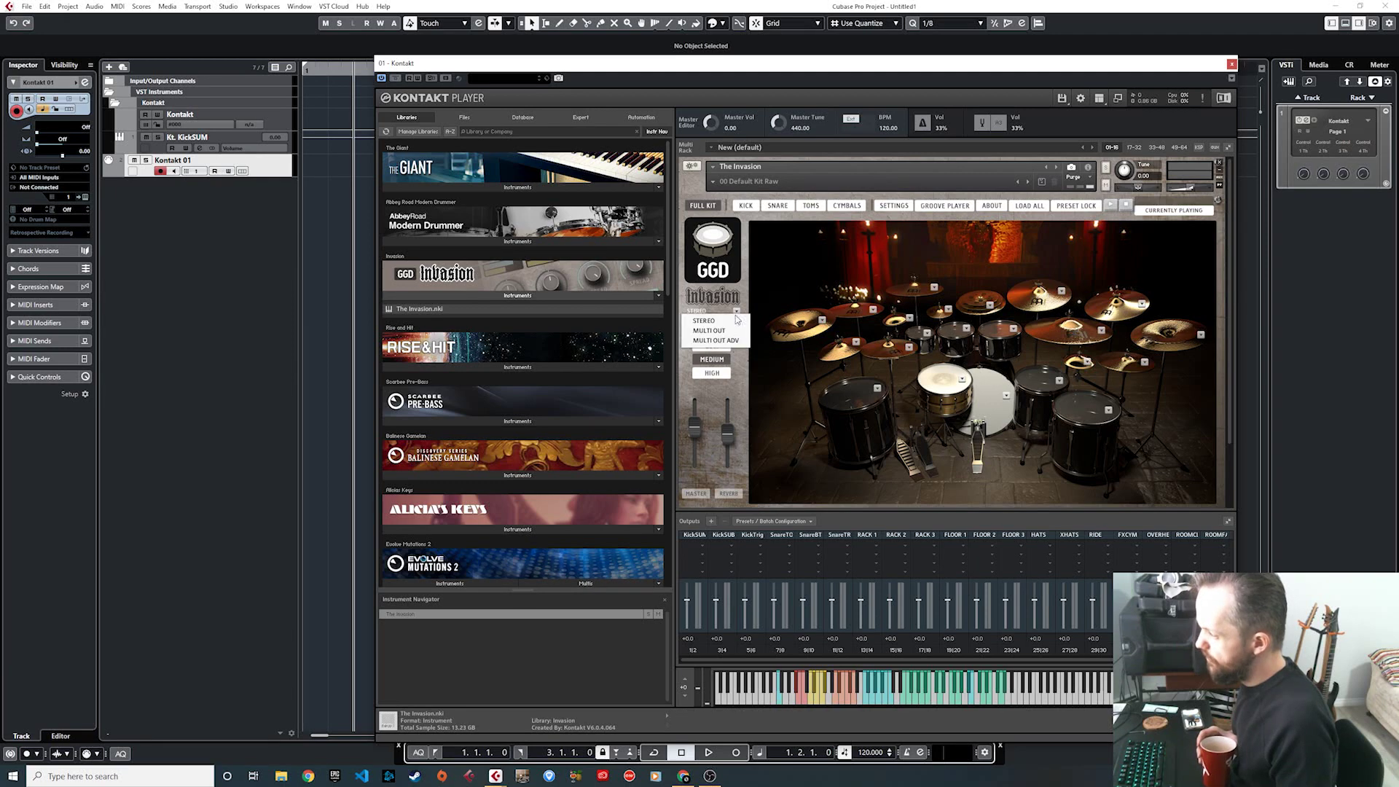
click(710, 343)
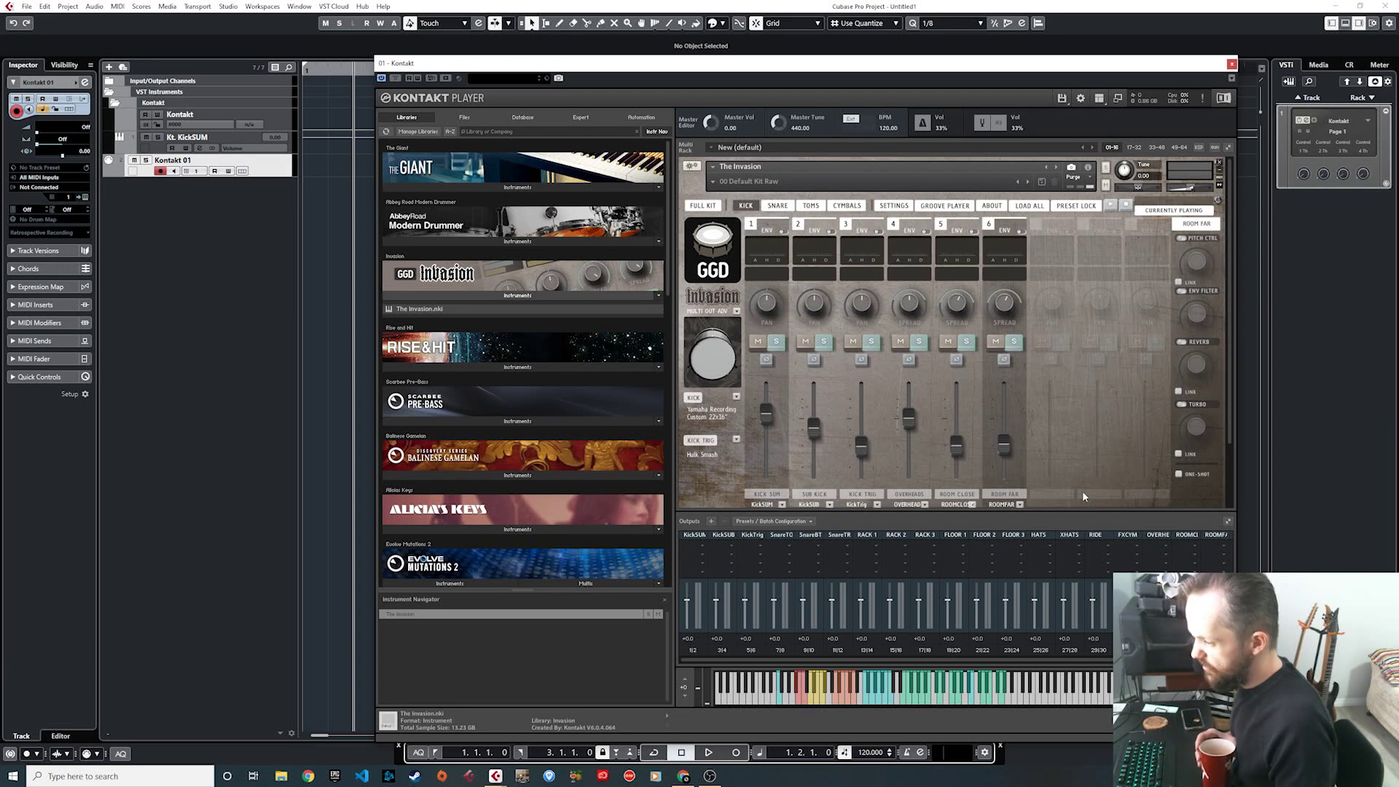
Step: Review the Snare, Toms and Cymbals pages' routing, then close the Kontakt window
click(778, 206)
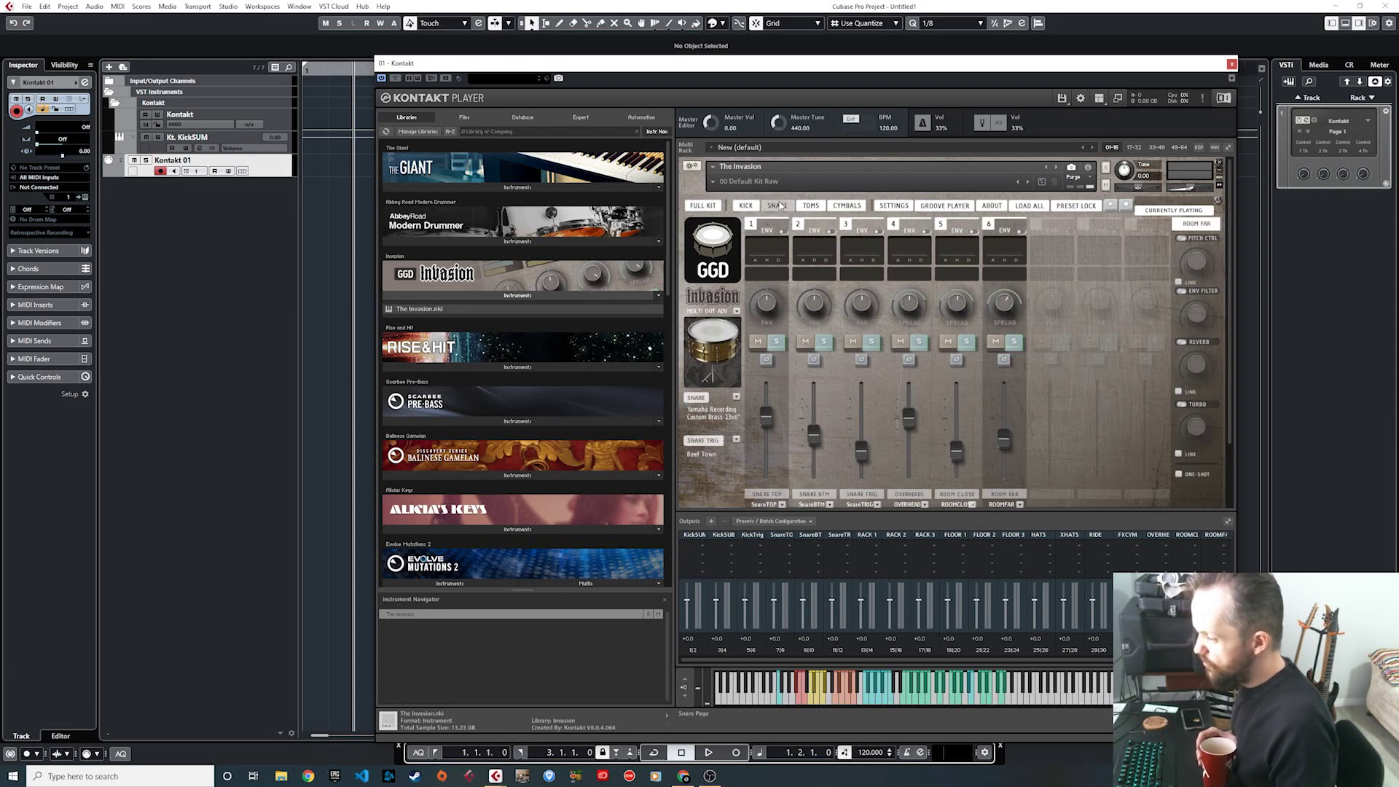
click(812, 205)
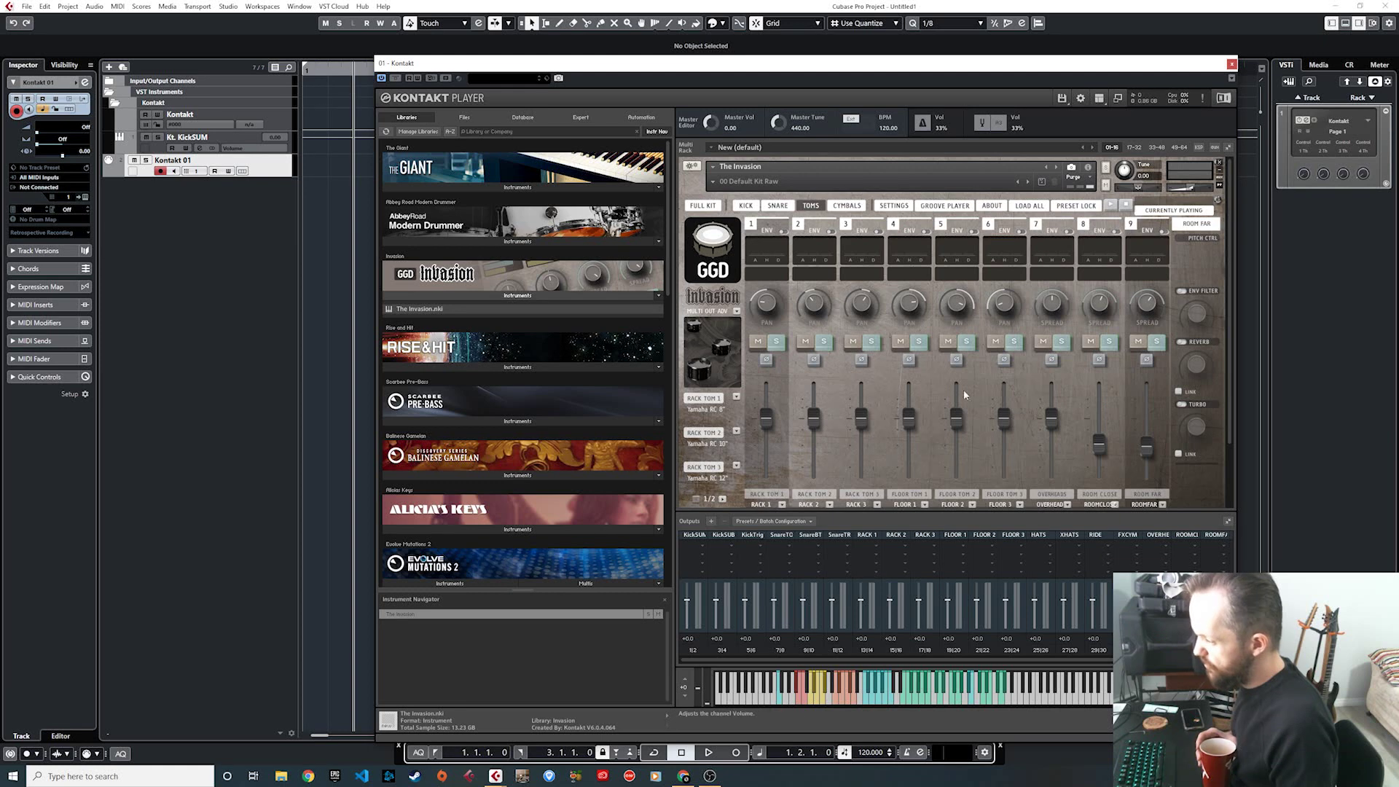
click(834, 206)
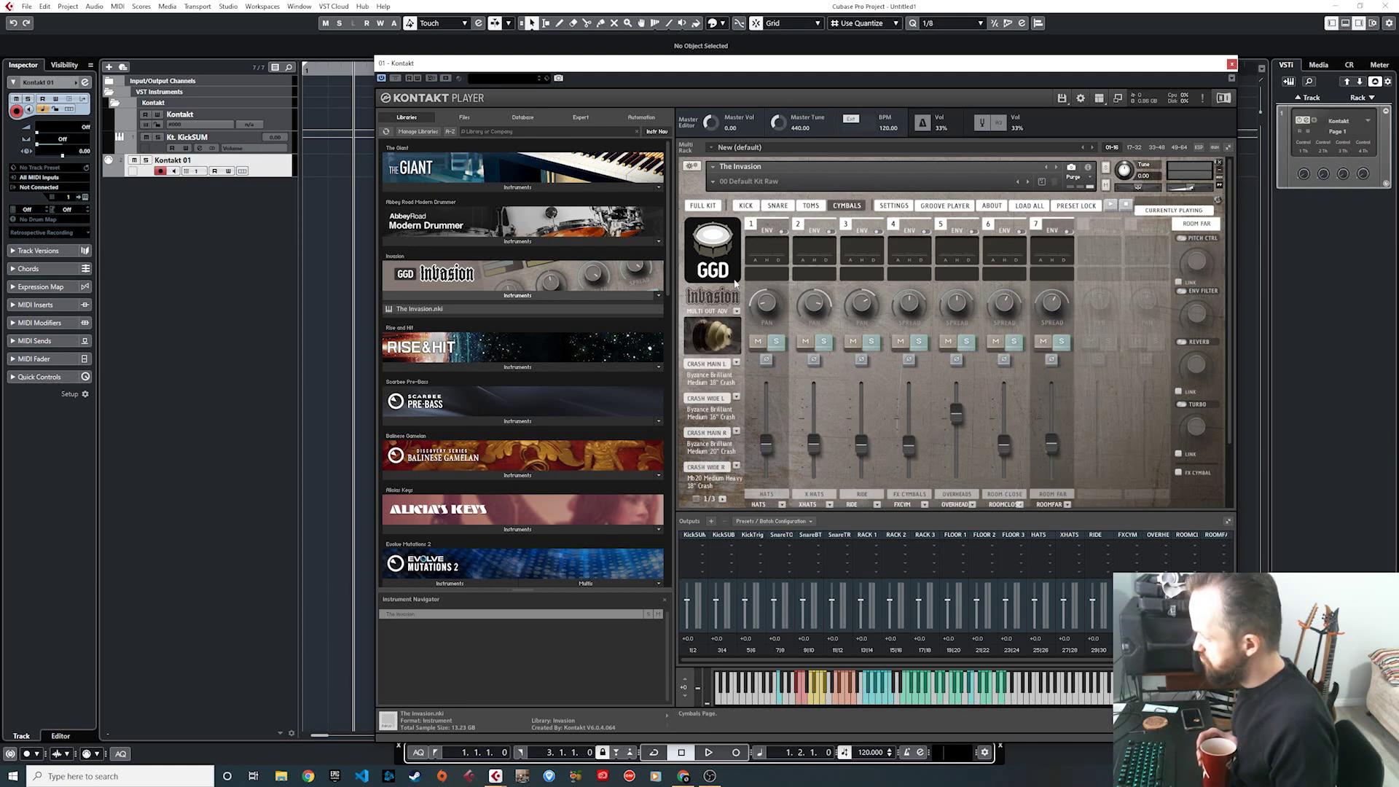
click(1232, 64)
Step: Activate all Kontakt outputs from KickSUB through ROOMFAR as tracks and dismiss the list
click(1367, 120)
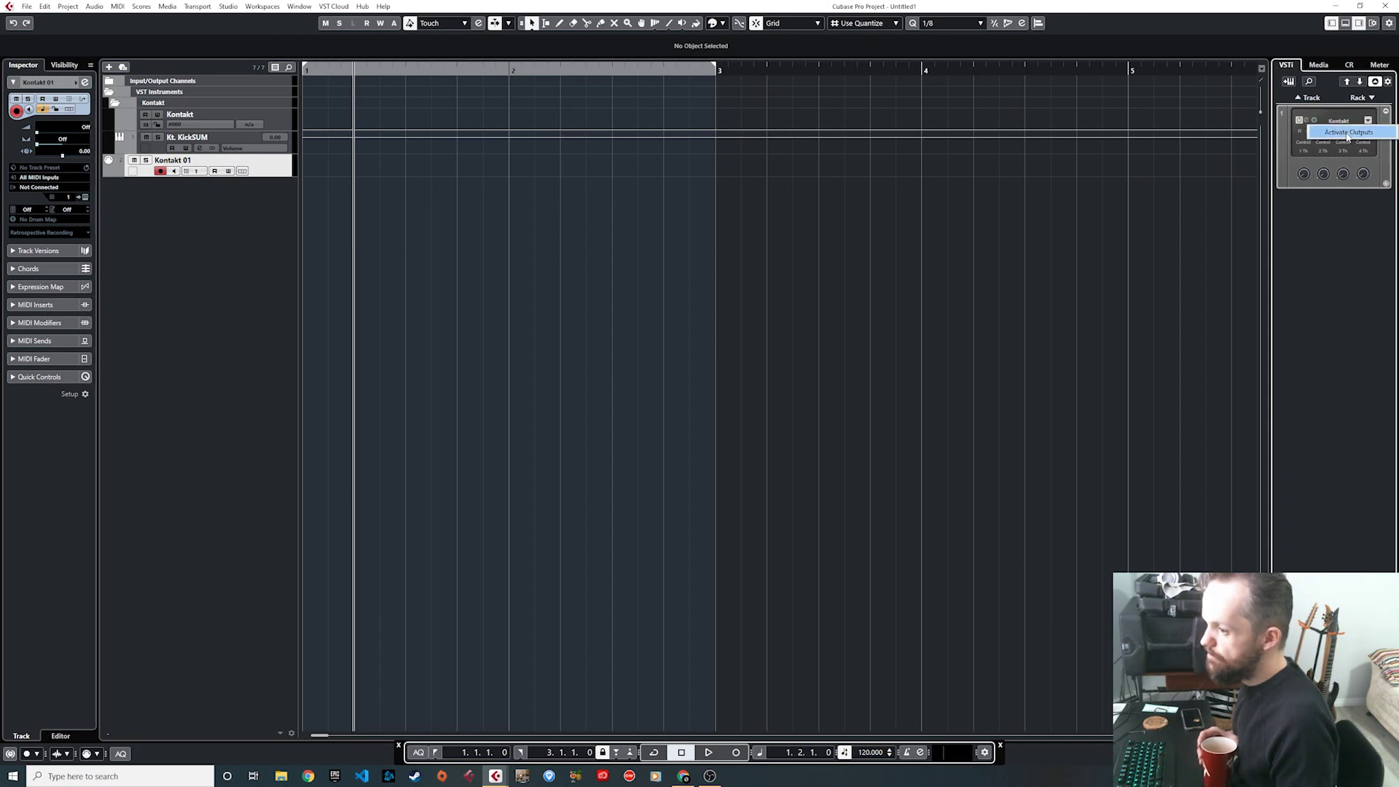
mouse_move(1347, 136)
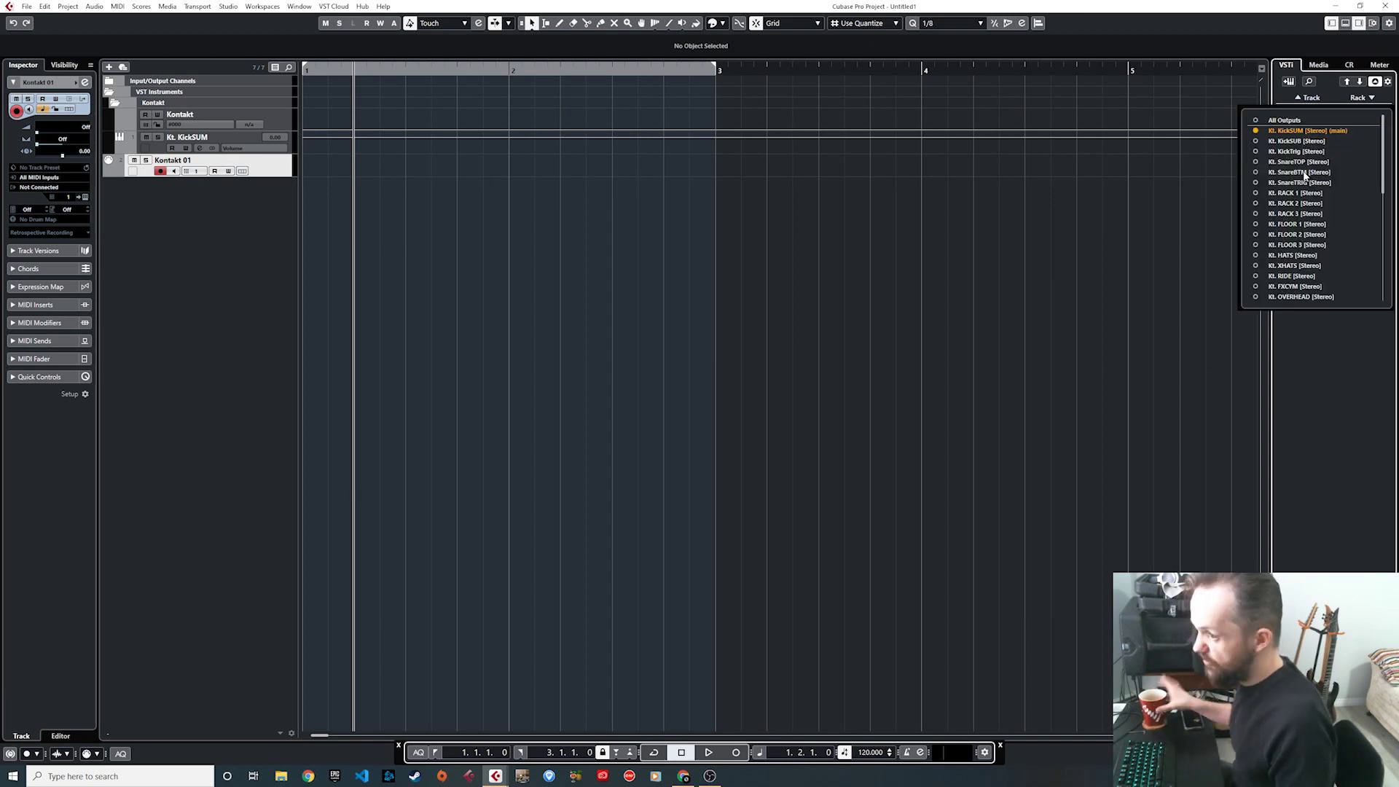
scroll(1306, 284, down, 1)
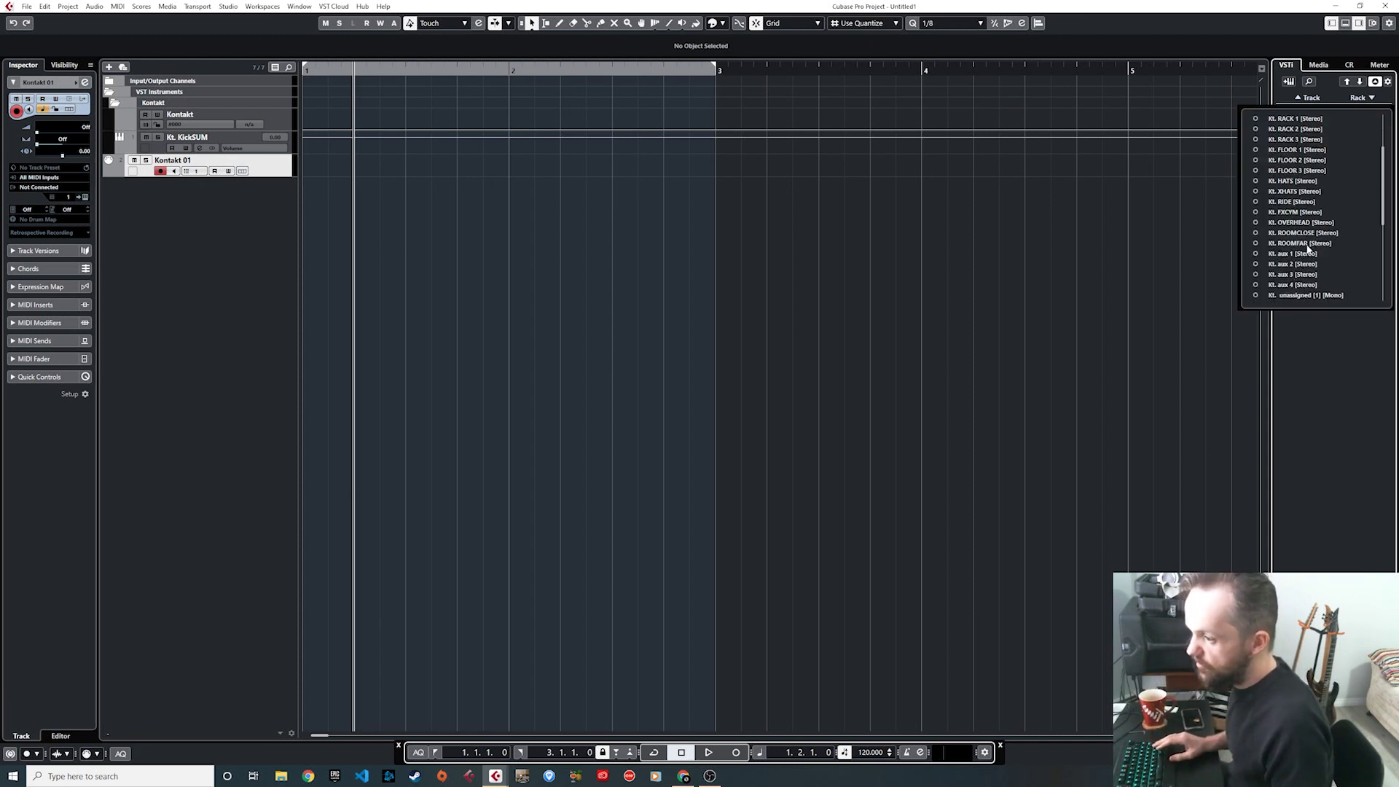
scroll(1287, 229, up, 3)
shift+click(1275, 146)
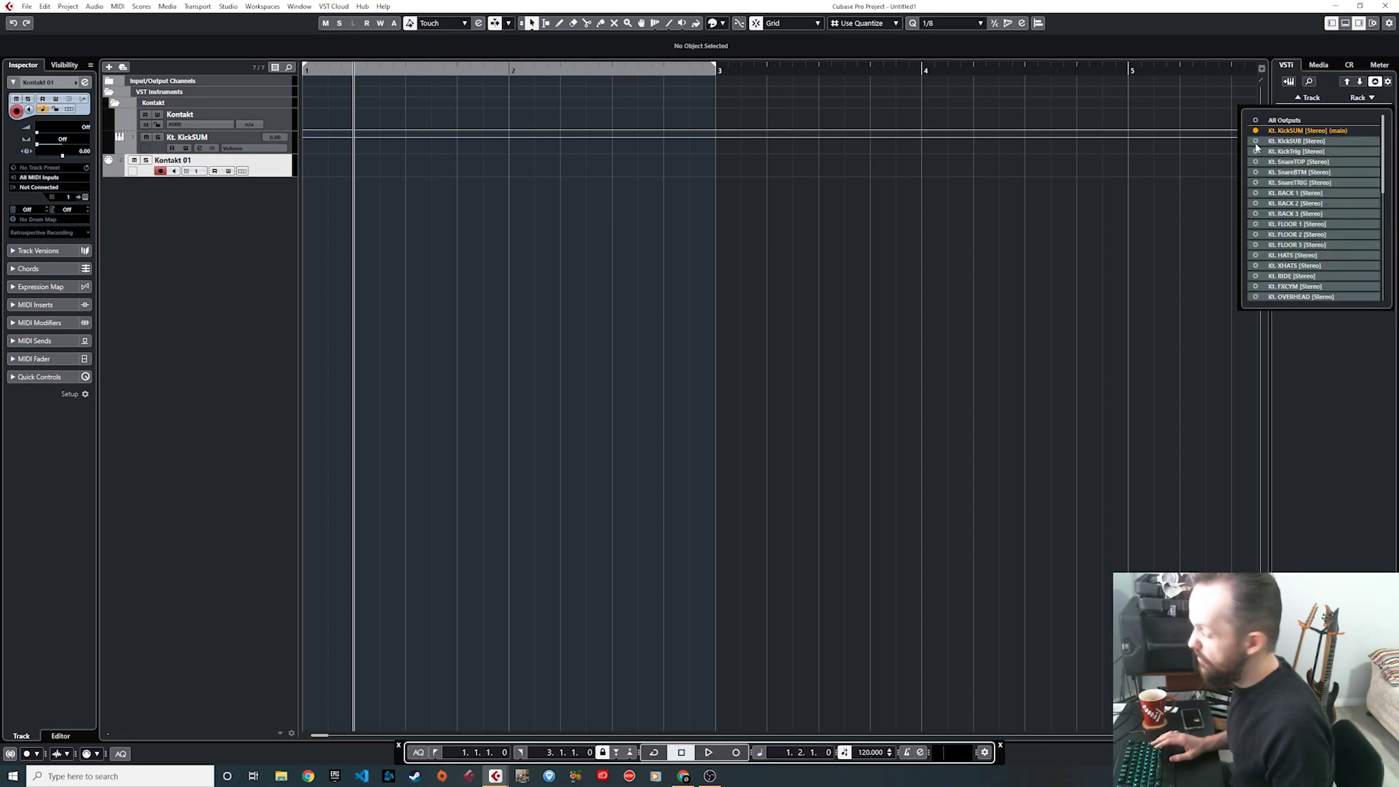
click(1255, 143)
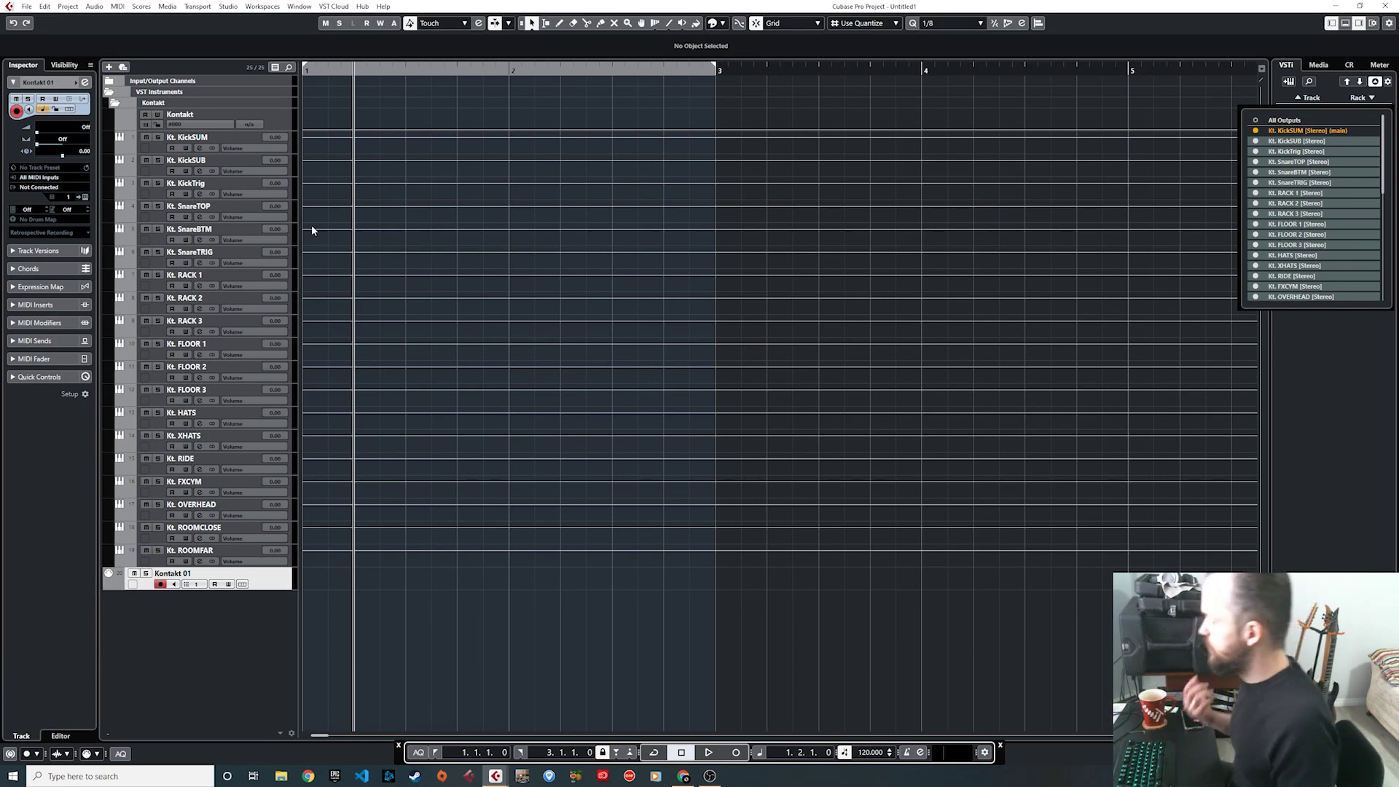
click(517, 228)
Step: Add three stereo output buses named Kick SUM, Kick SUB and Kick Trigger
key(F4)
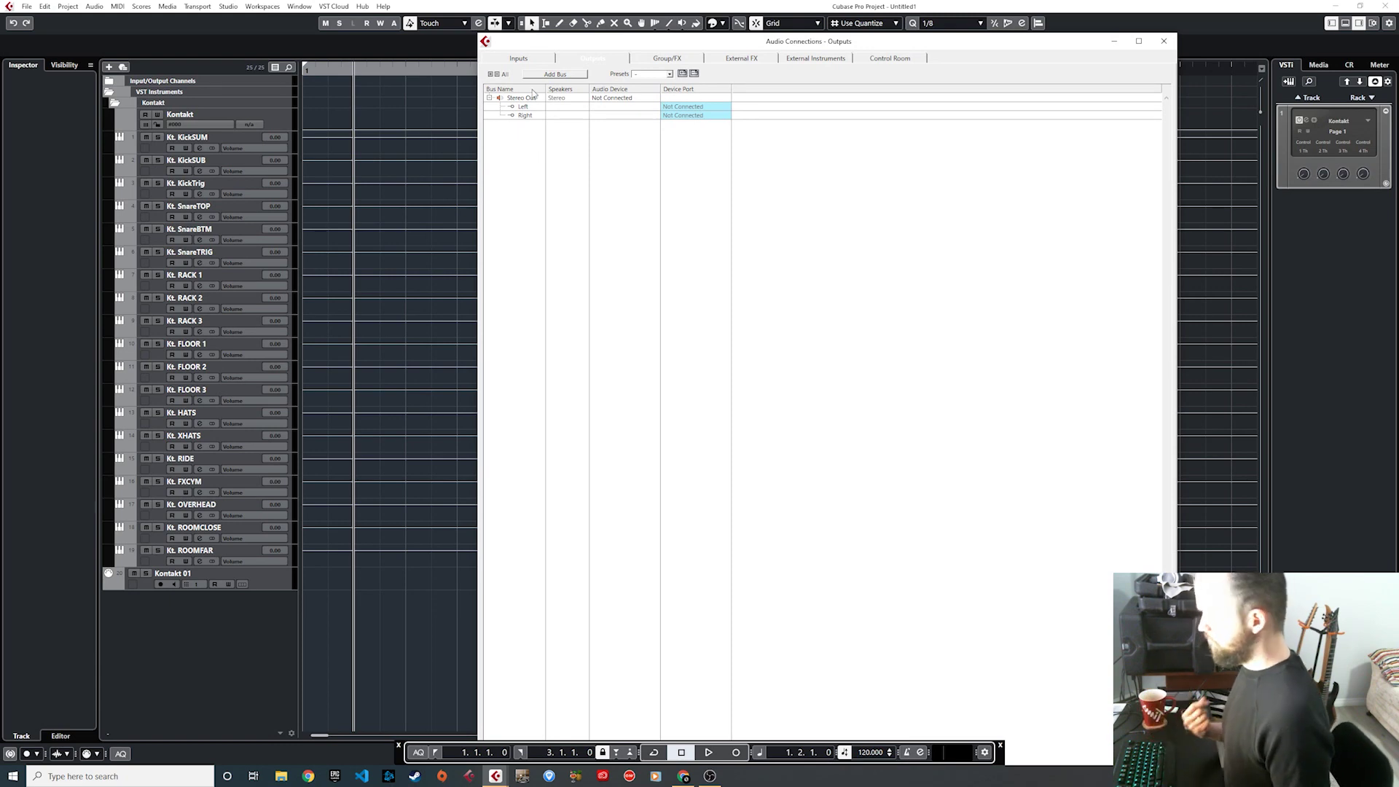
click(551, 76)
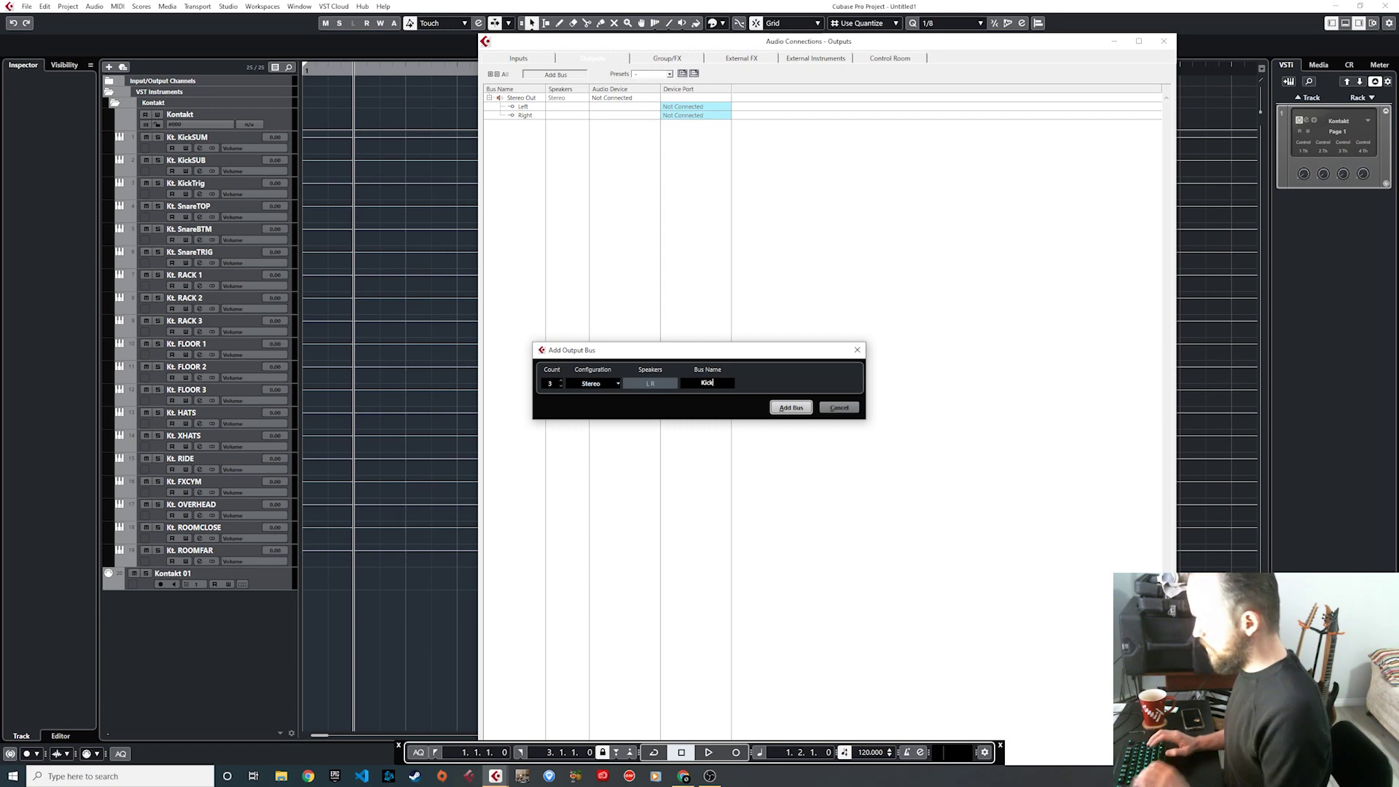
click(791, 407)
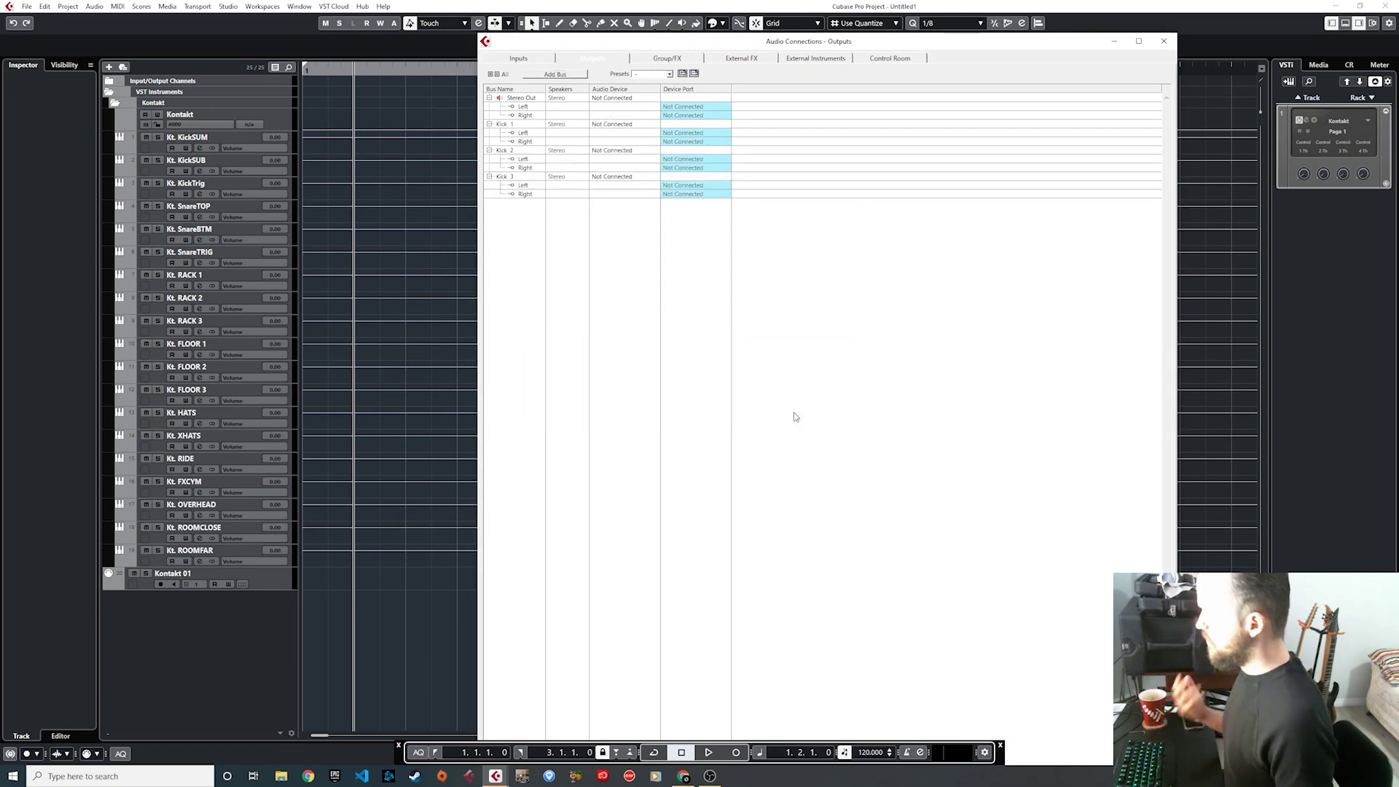
double_click(506, 124)
click(510, 124)
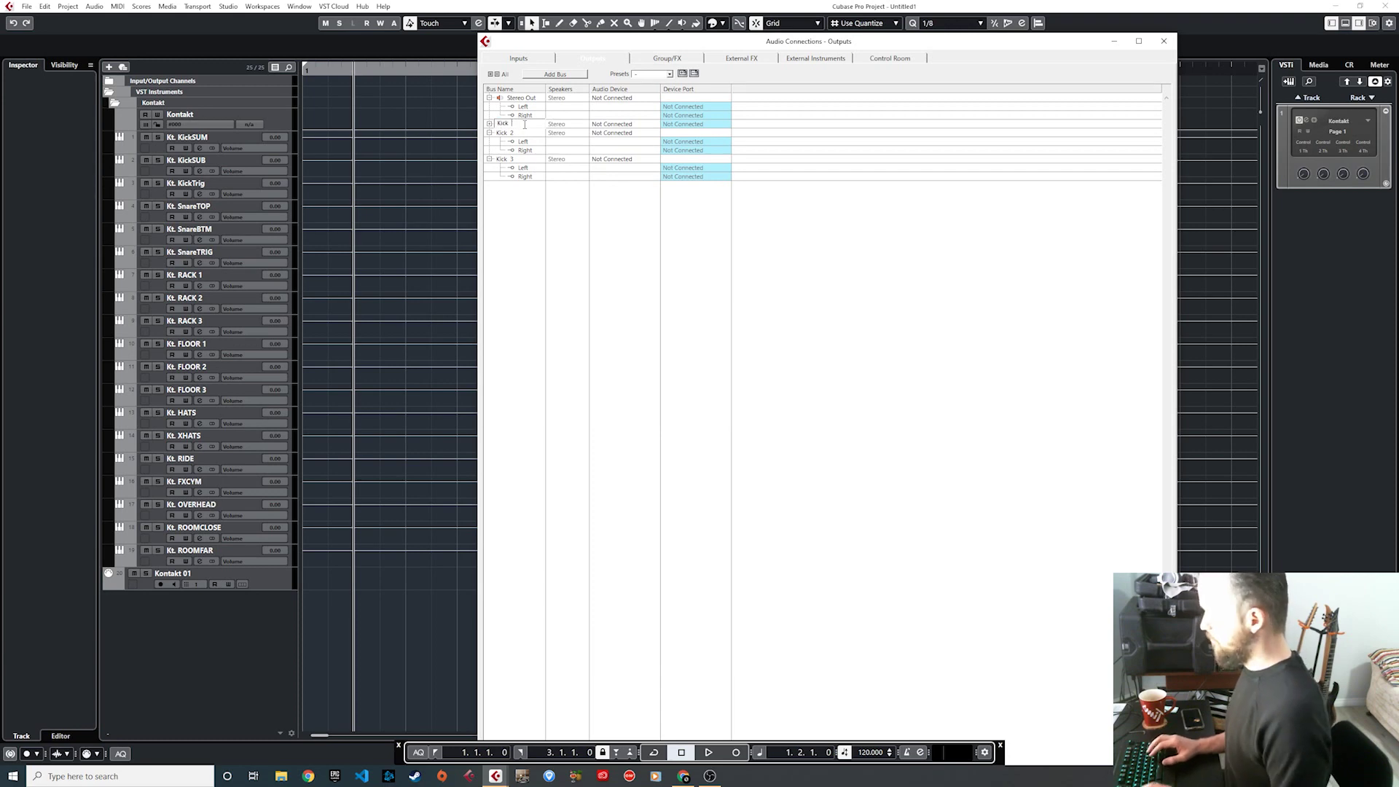
text(SUM)
key(Tab)
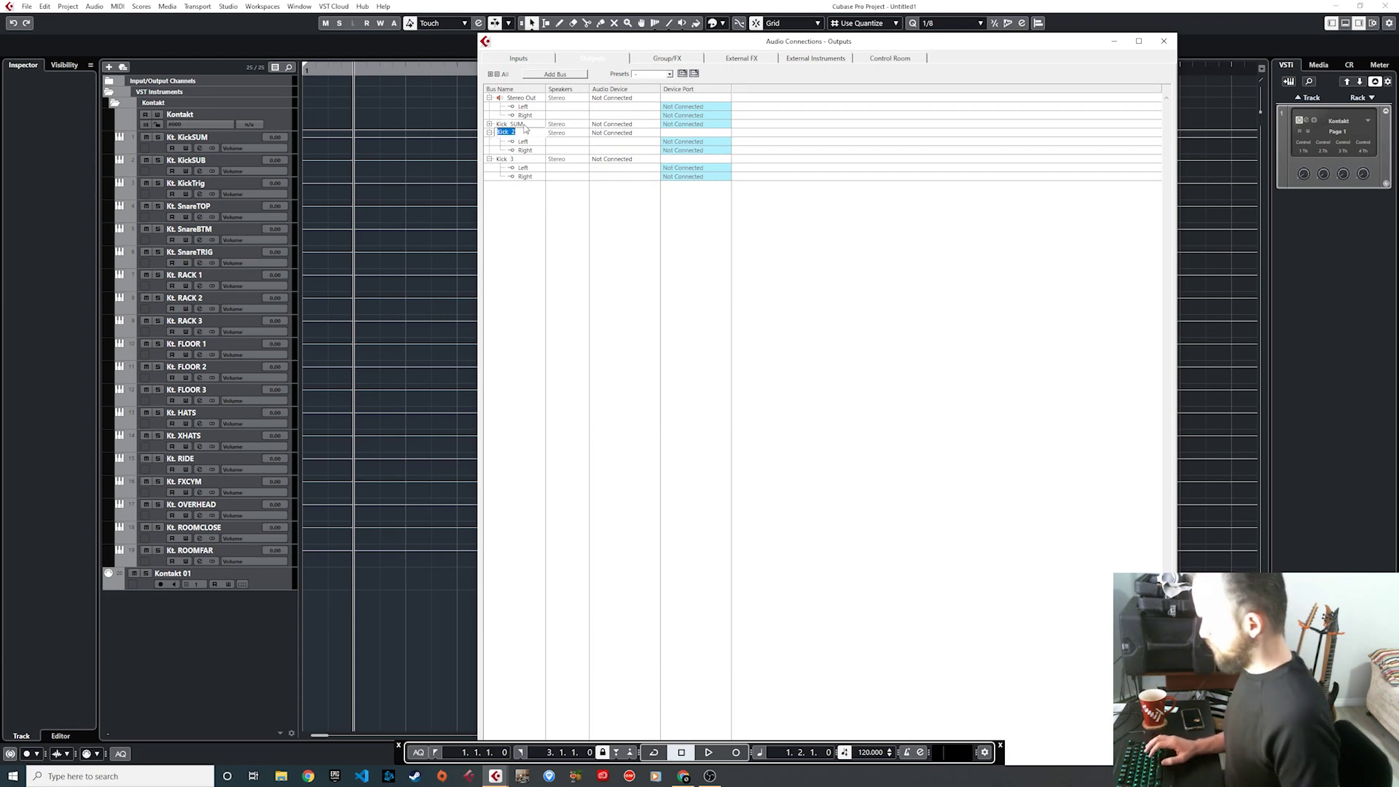
text(Kick SUB)
key(Tab)
text(Ki)
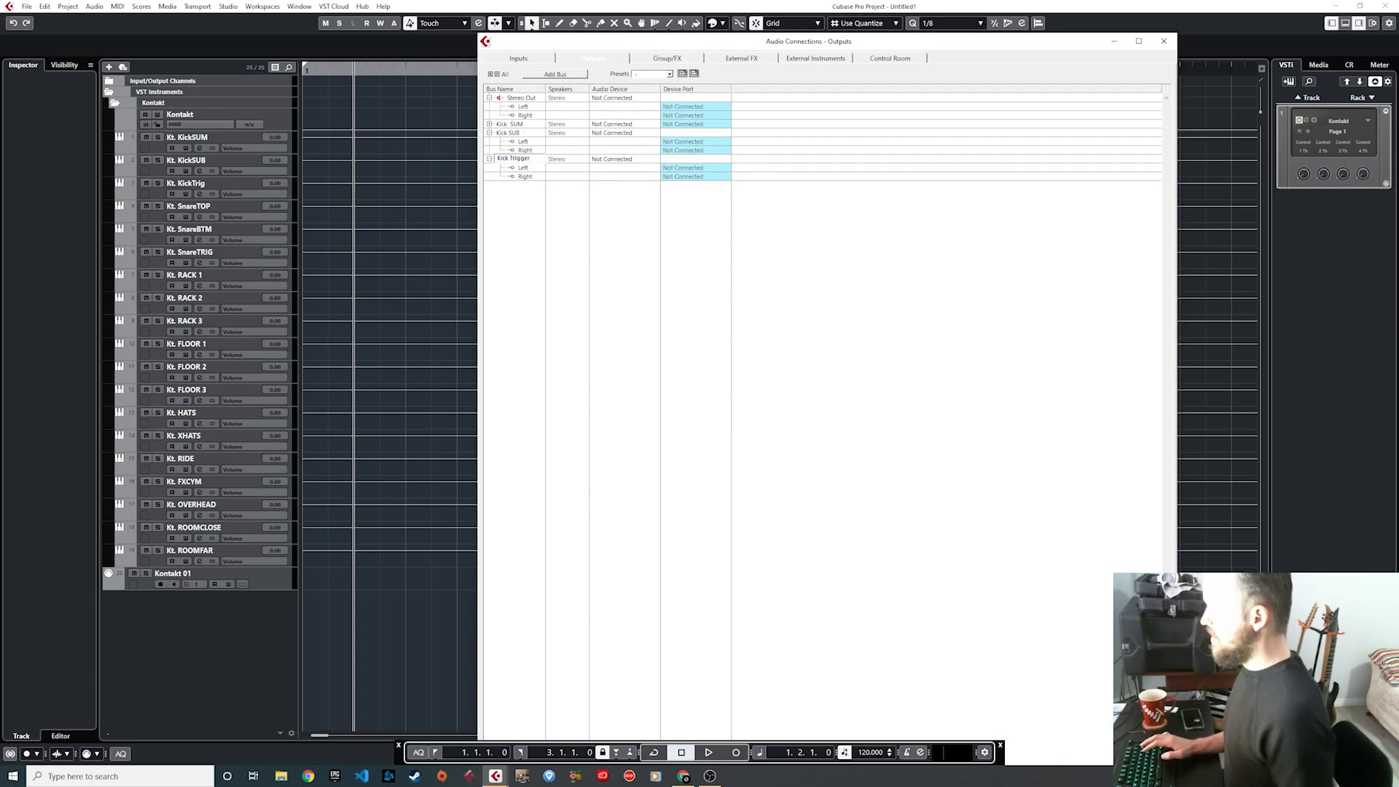
text(ck Trigger)
double_click(523, 125)
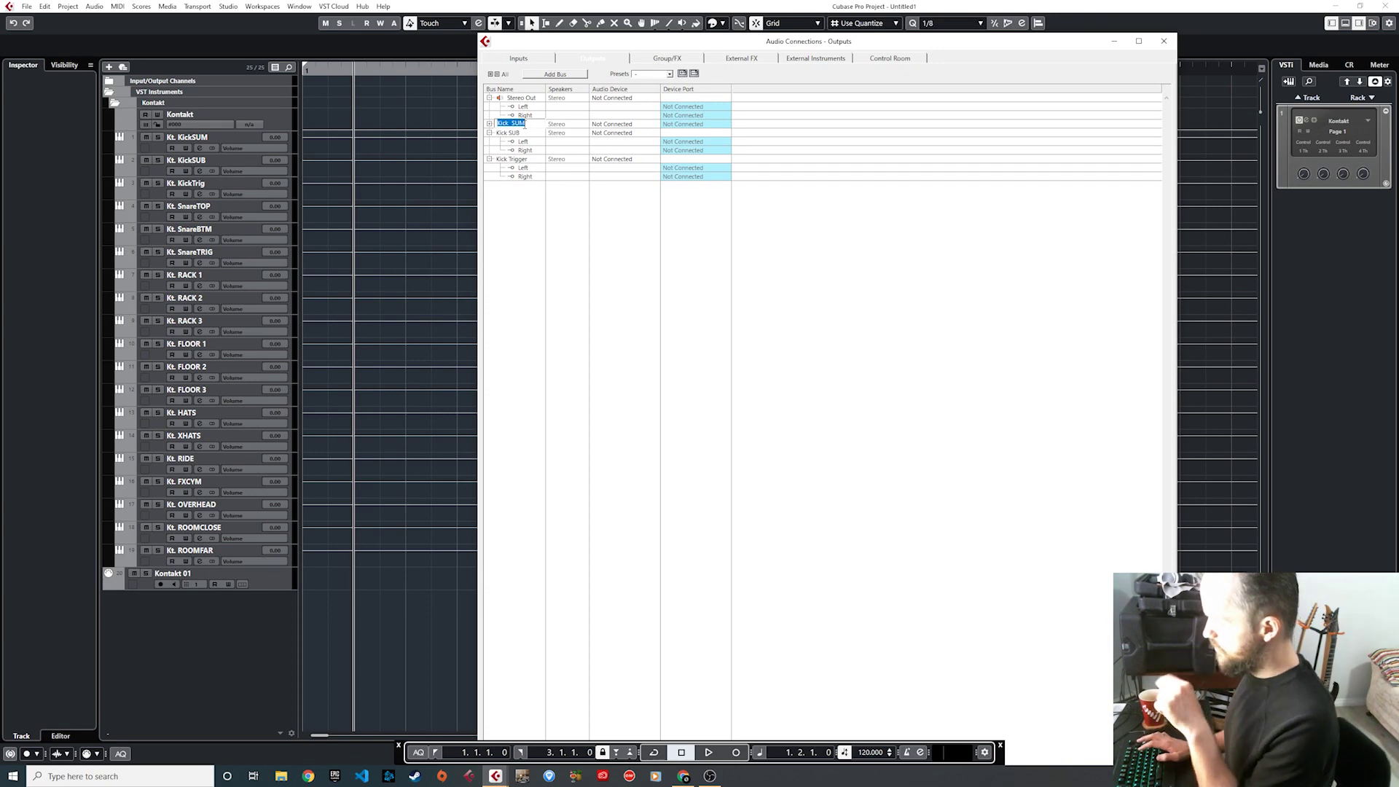
key(Tab)
key(Tab)
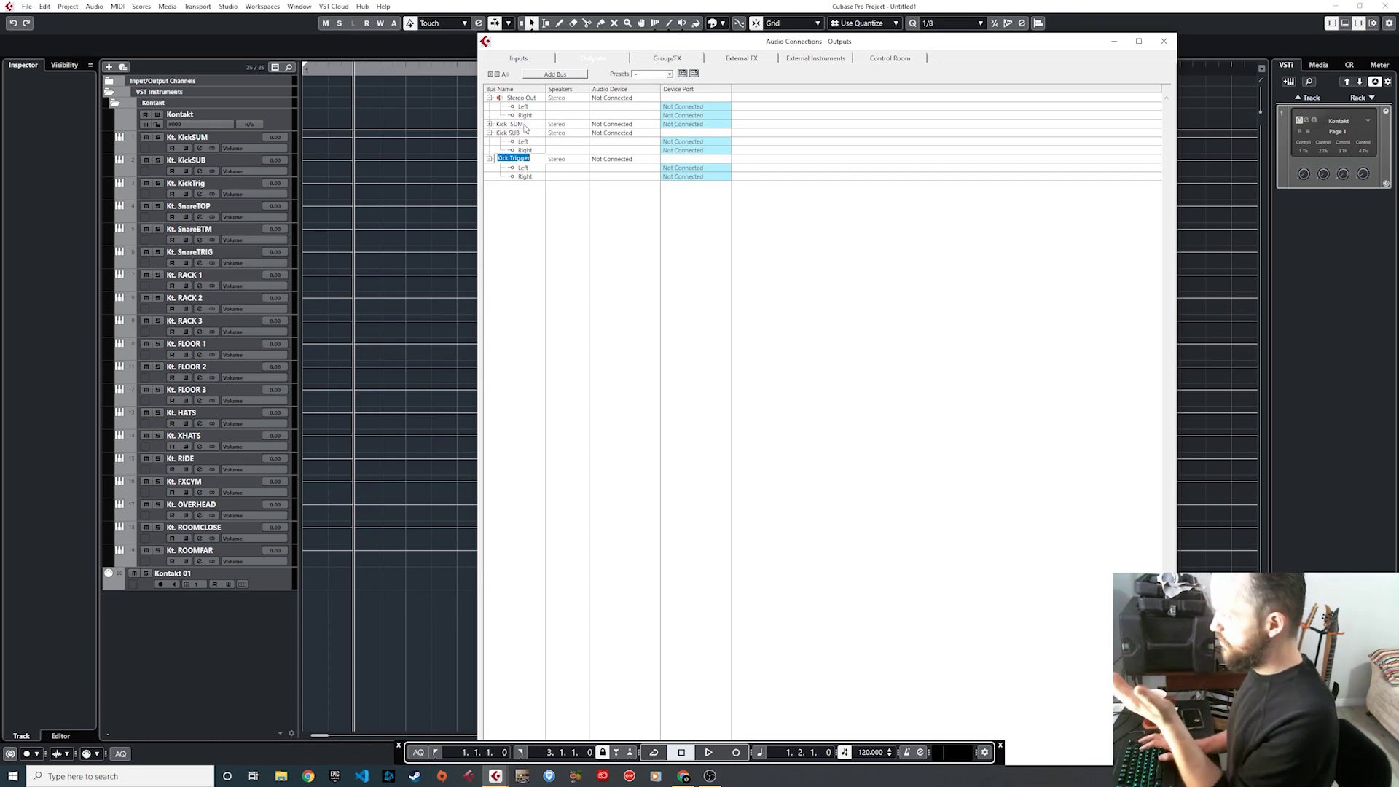
double_click(523, 124)
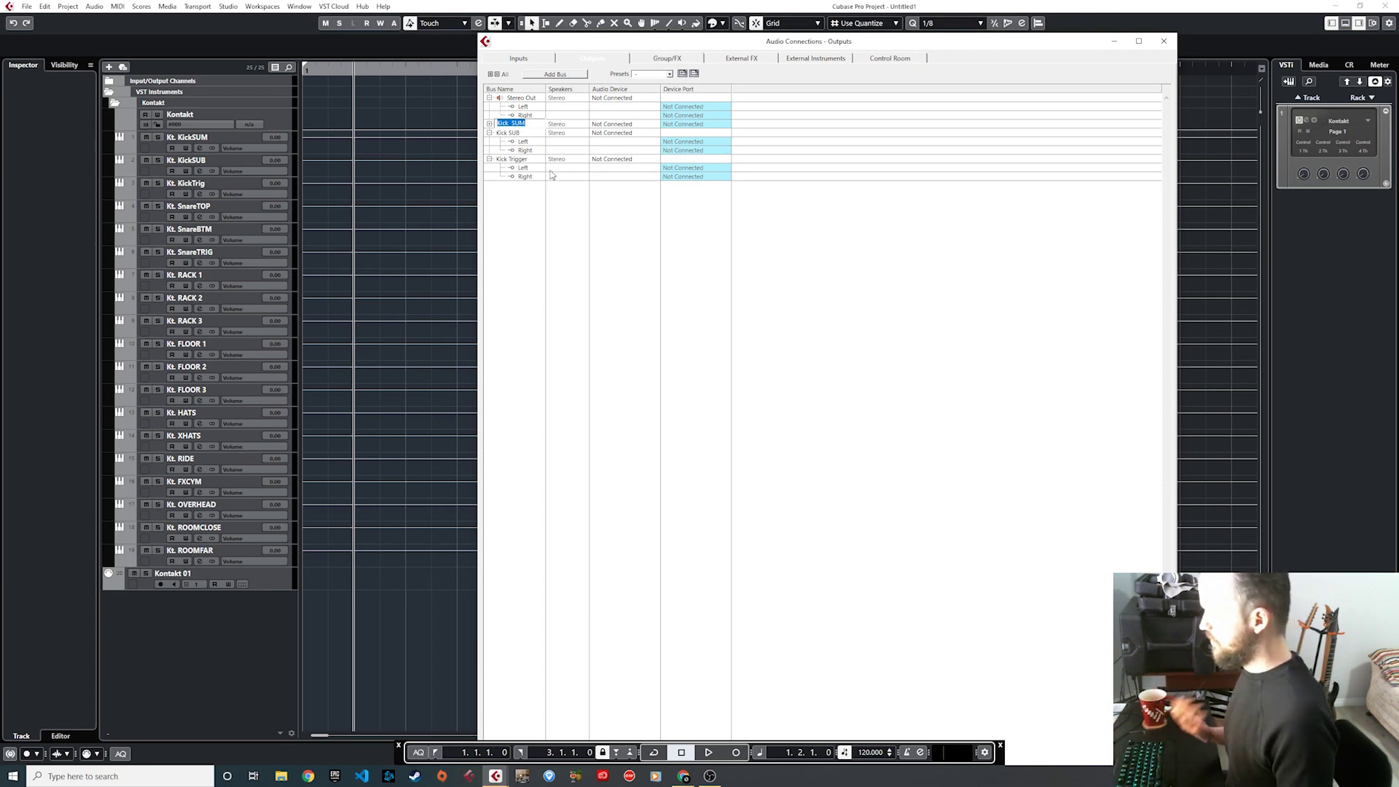
click(560, 212)
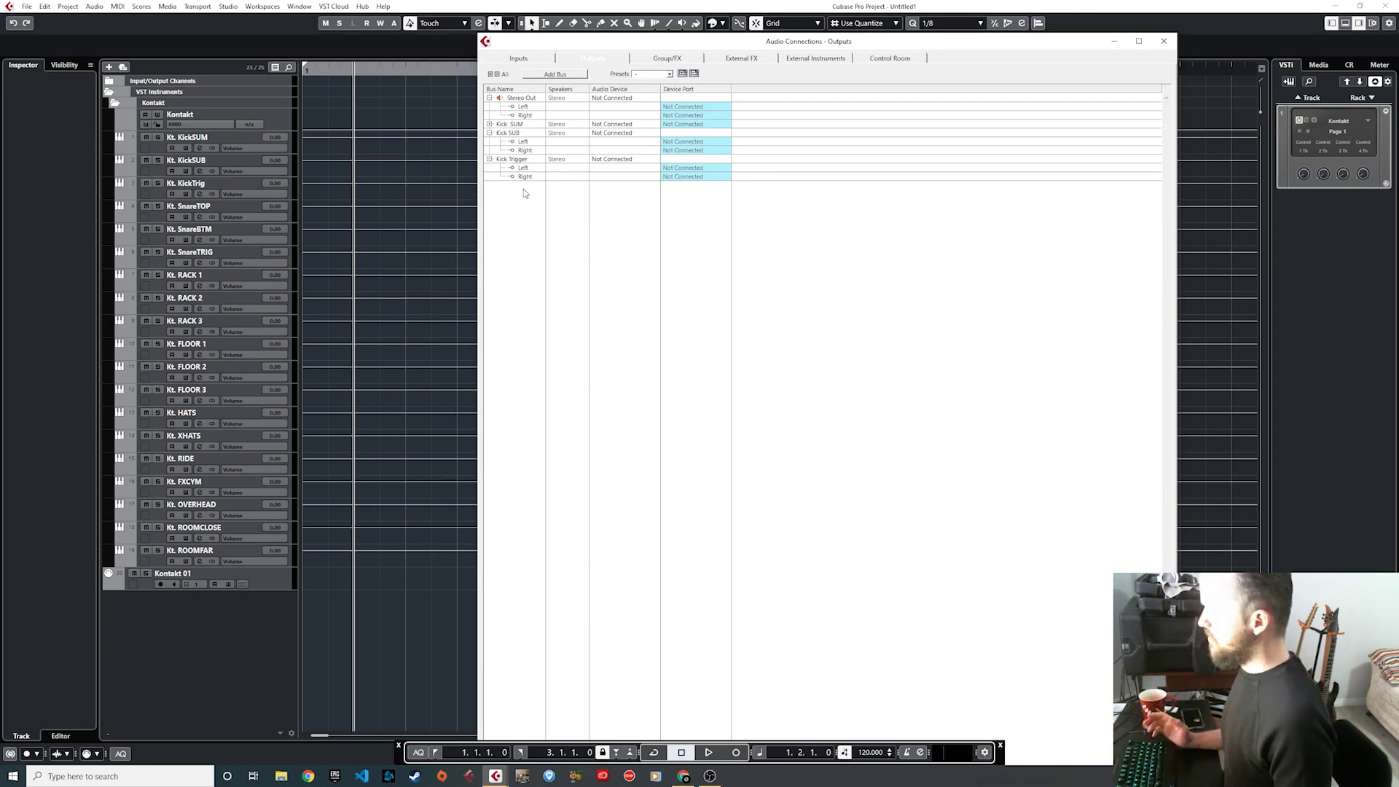
Step: Add three more stereo buses named SnareTOP, SnareBTM and SnareTRIG
right_click(530, 213)
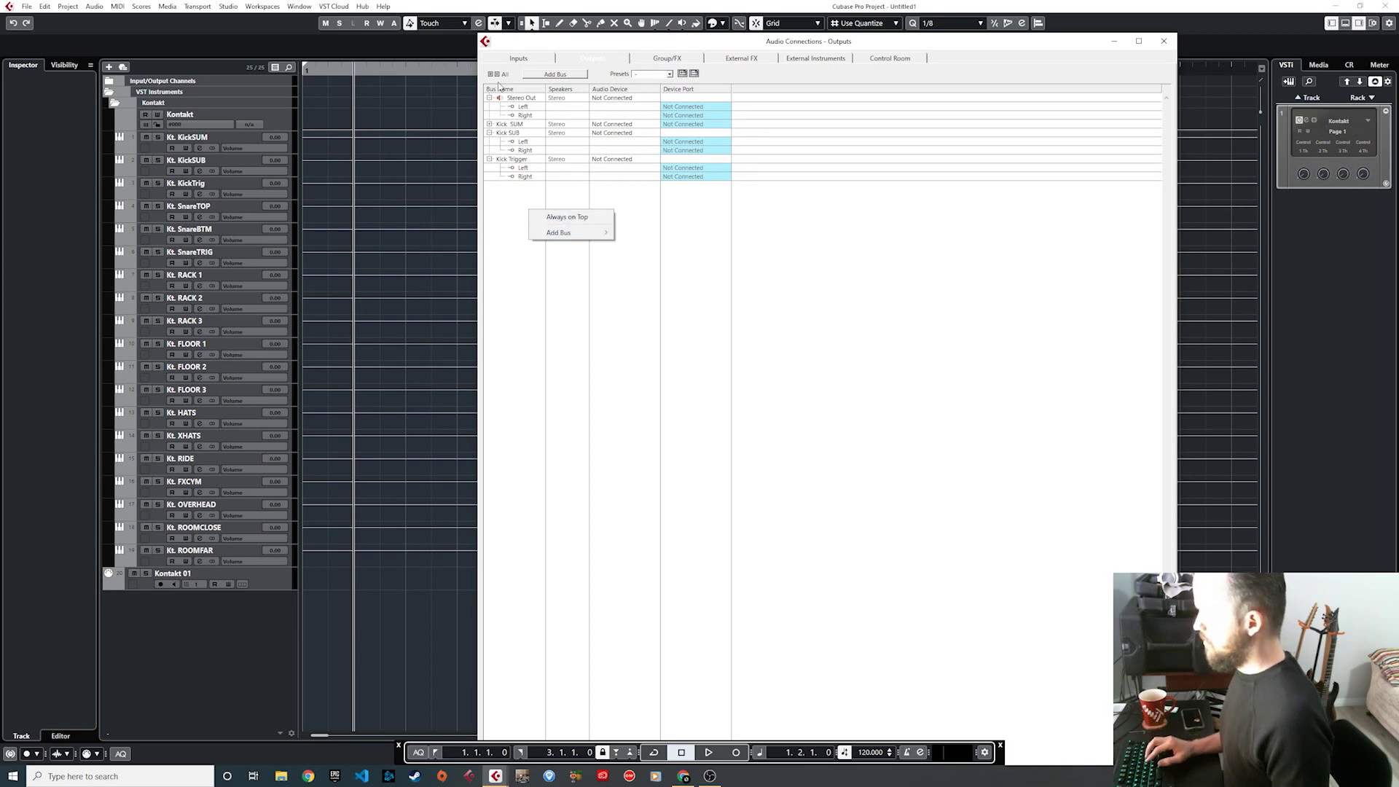
click(531, 75)
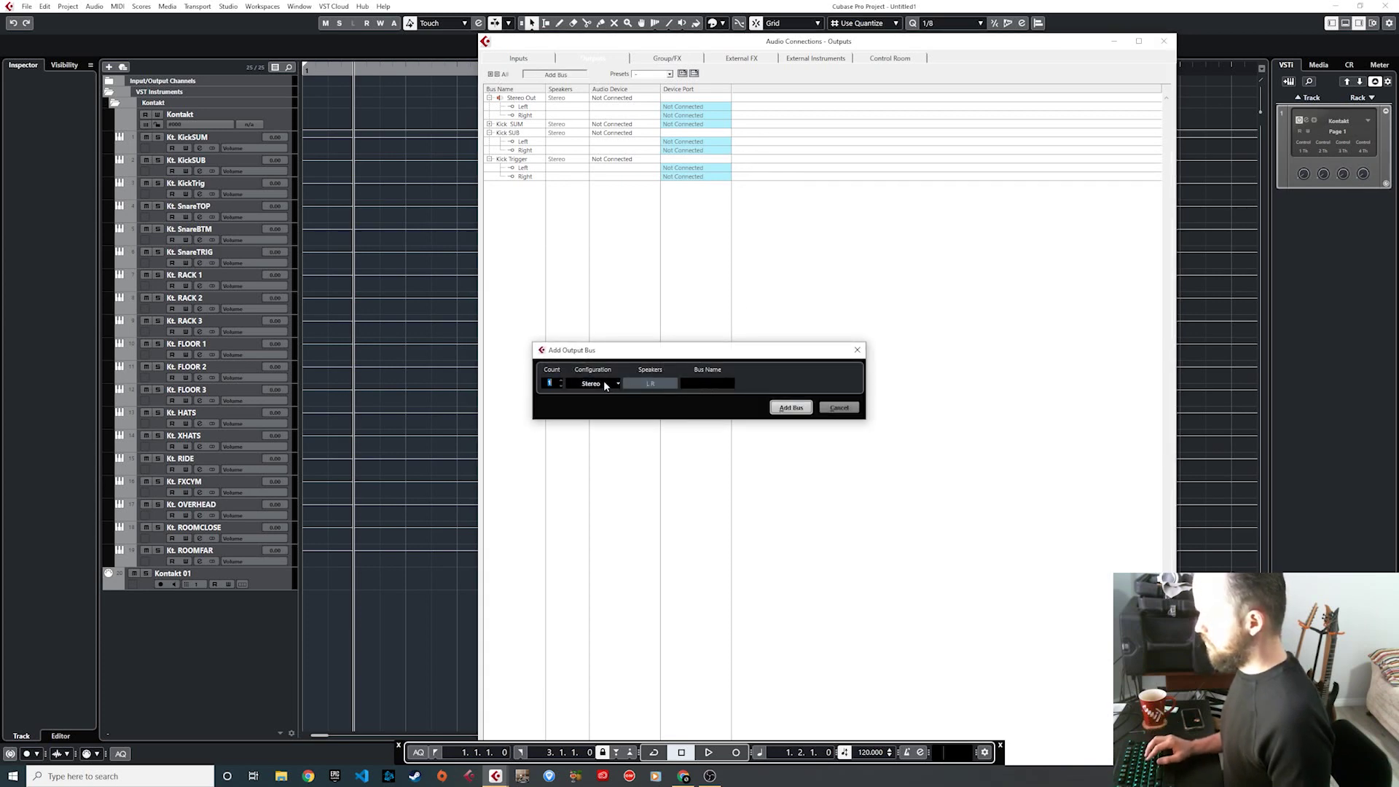
text(3)
key(Return)
double_click(520, 203)
text(SnareTOP)
key(Tab)
text(SnareBTM)
key(Tab)
text(SnareTRIG)
Step: Add buses named RACK 2, RACK 3, FLOOR 1, FLOOR 2, FLOOR 3, HATS, XHATS and RIDE
click(555, 73)
key(Return)
text(RACK 2	RACK 3	FLOOR 1	FLOOR 2	FLOOR 3)
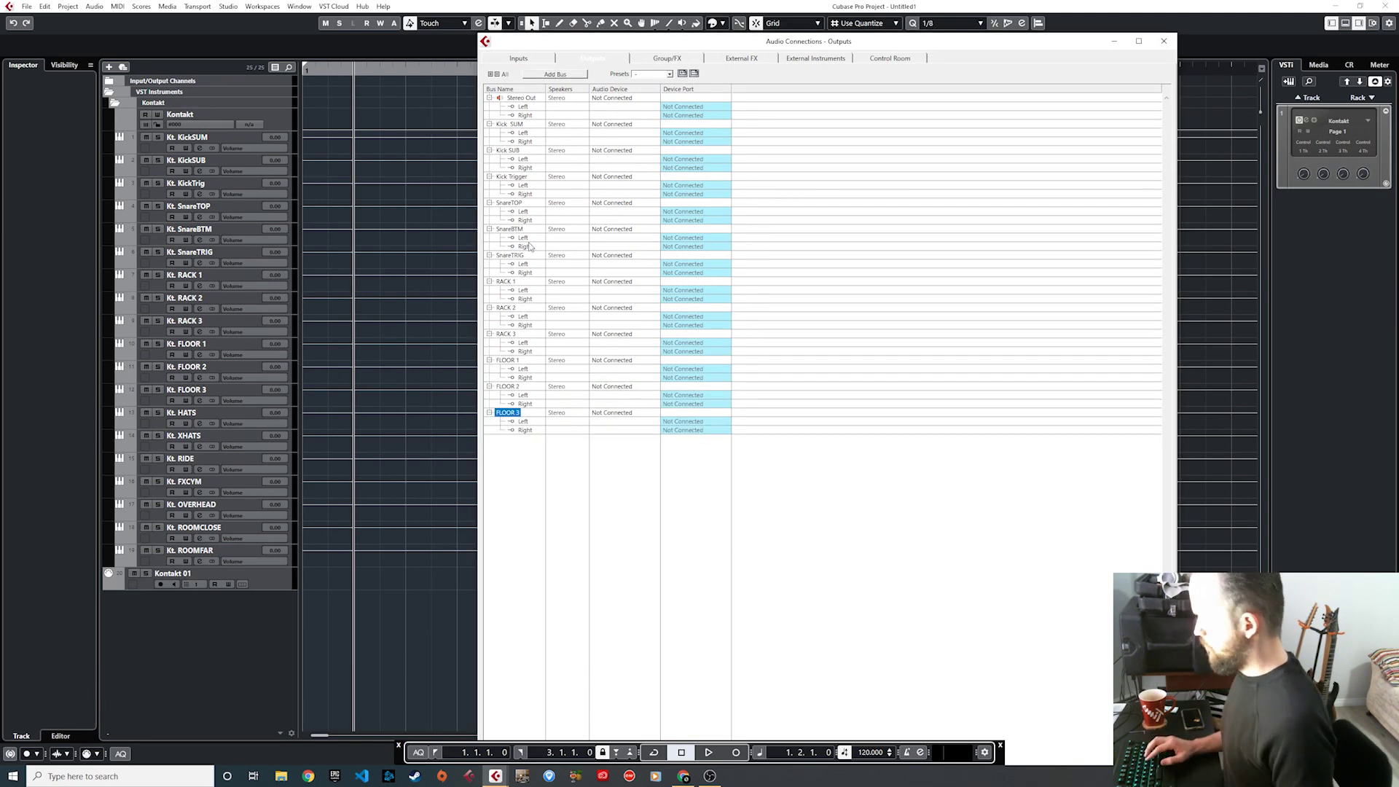
click(527, 76)
key(Return)
text(HATS)
key(Tab)
text(XHATS)
key(Tab)
text(RIDE)
Step: Add four final buses named FXCYM, OVERHEAD, ROOMCLOSE and ROOMFAR, then close the window
right_click(517, 559)
click(542, 566)
text(4)
key(Return)
text(FXCYM	OVERHEAD	ROOMCLOSE	ROOMFAR)
key(Return)
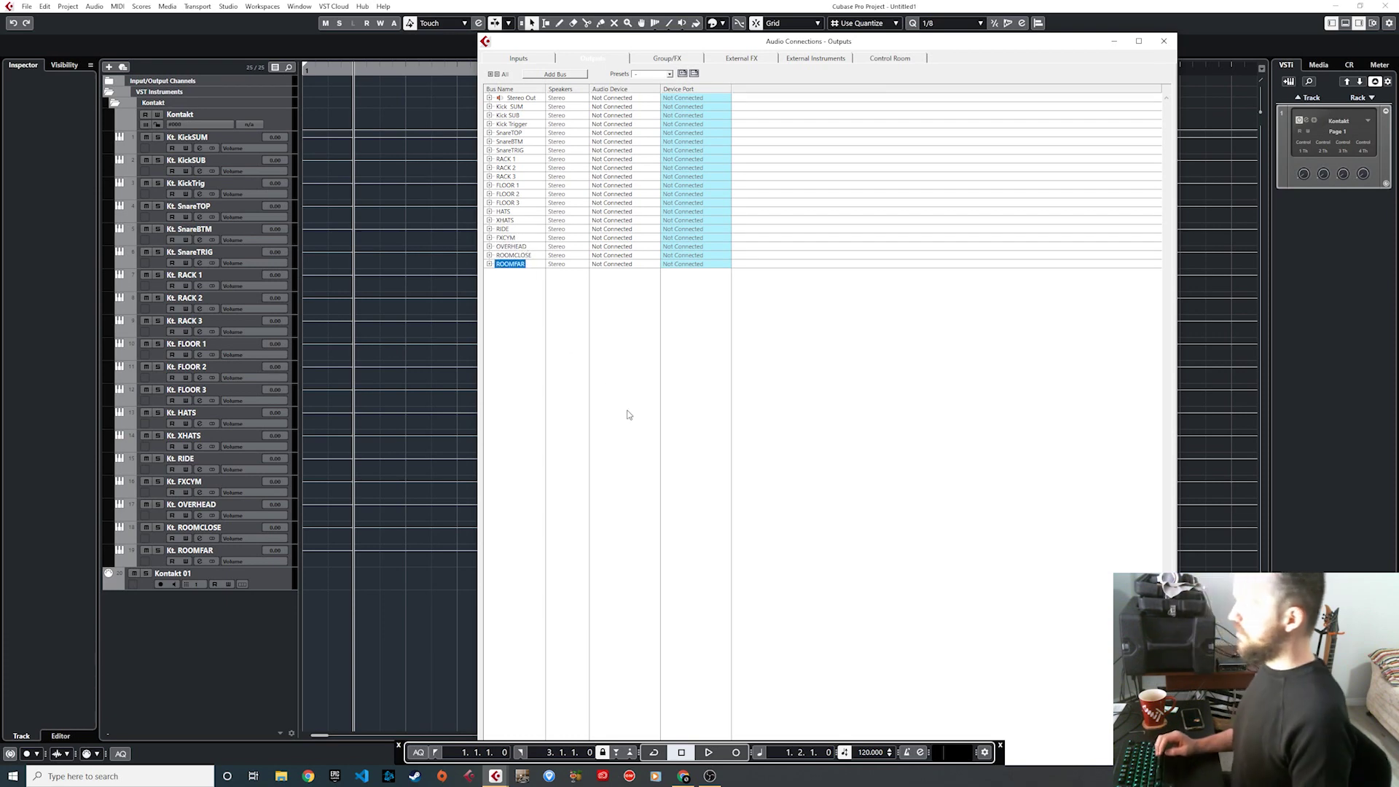
click(1163, 41)
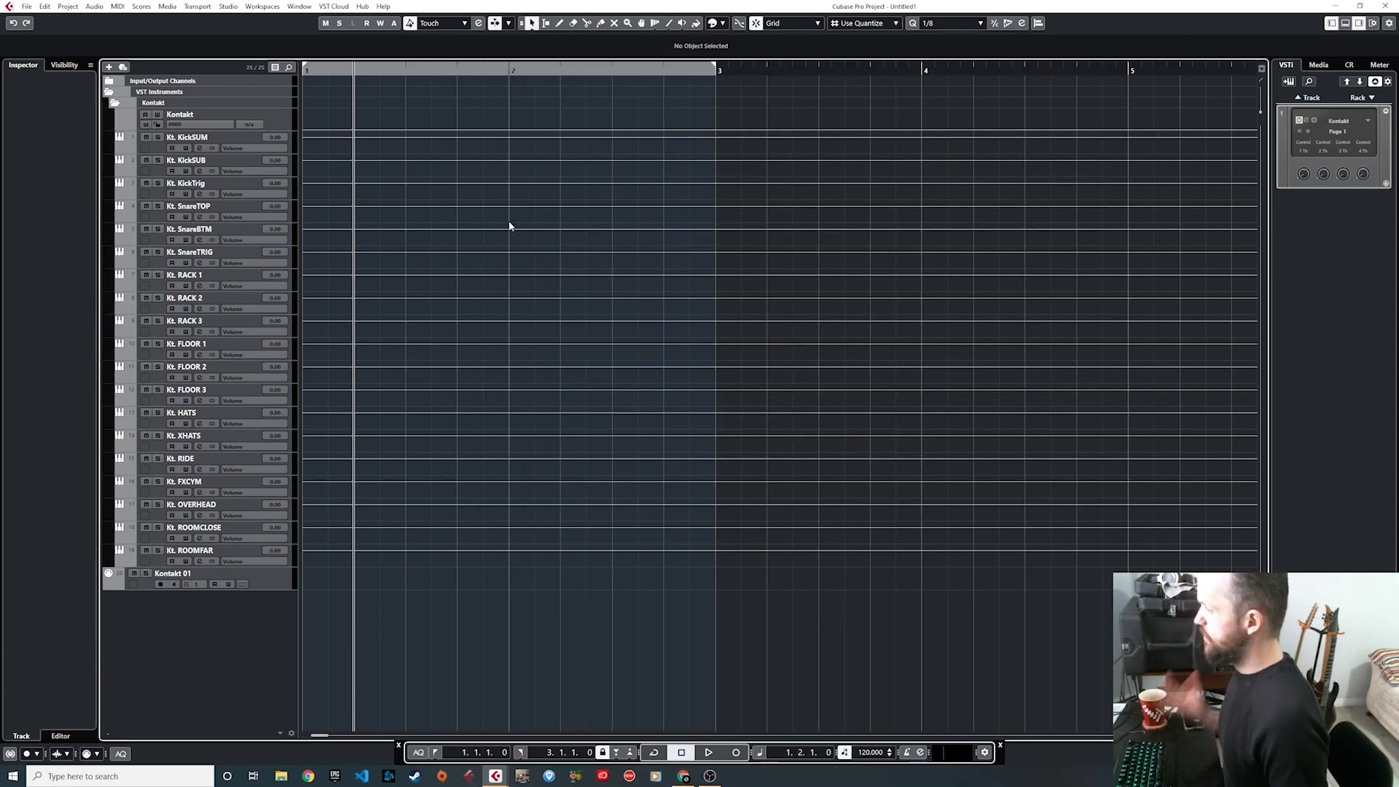
Step: In MixConsole, route the Kontakt channels to ascending buses starting from Kick SUM
click(162, 146)
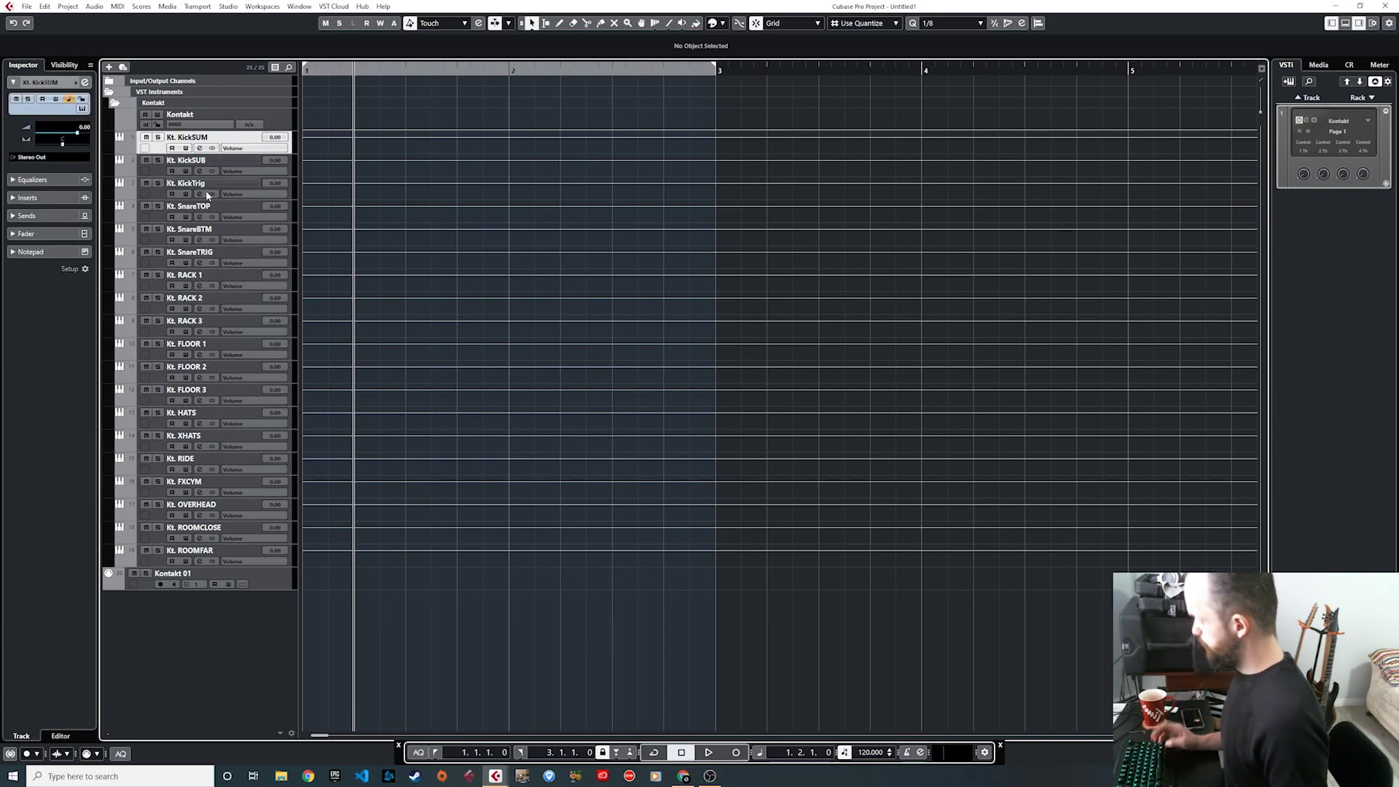
shift+click(157, 565)
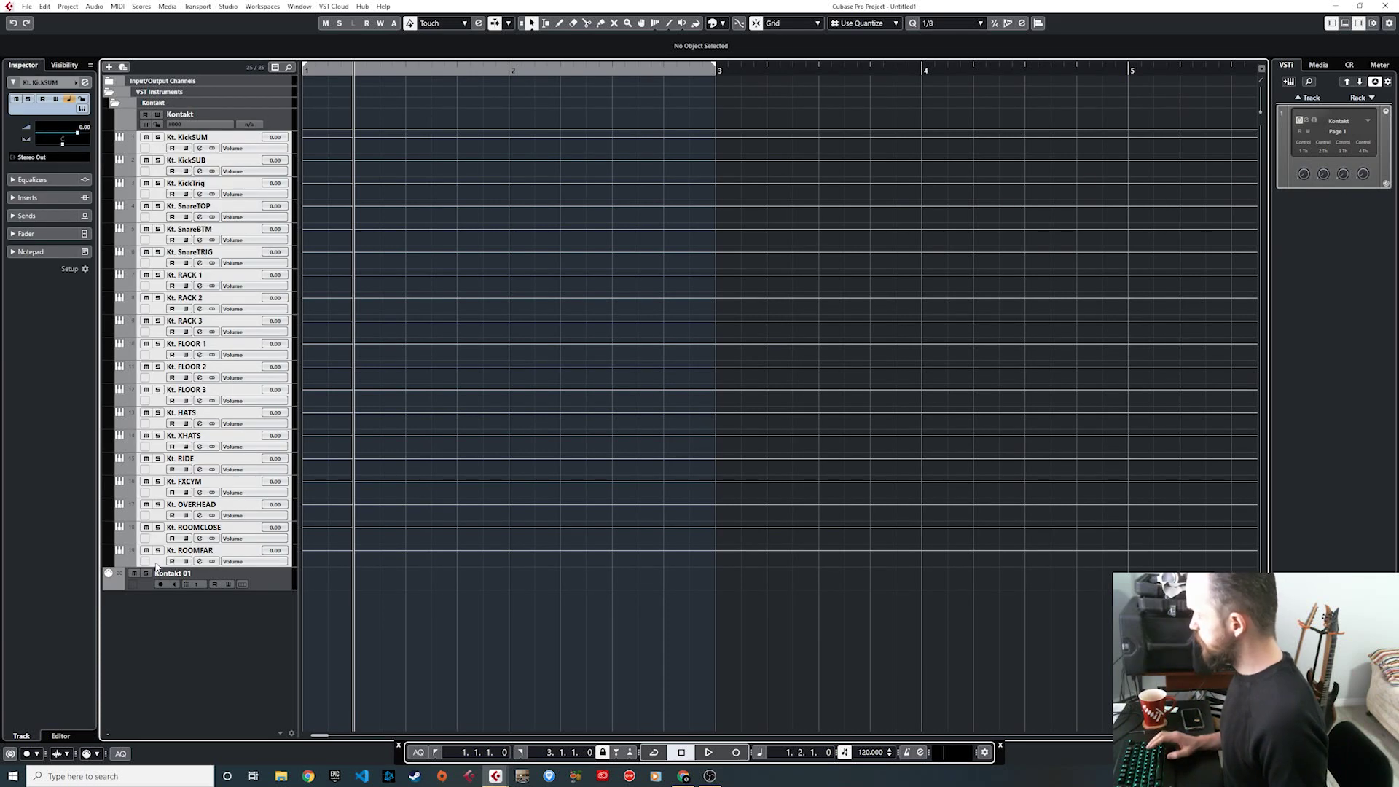
click(43, 158)
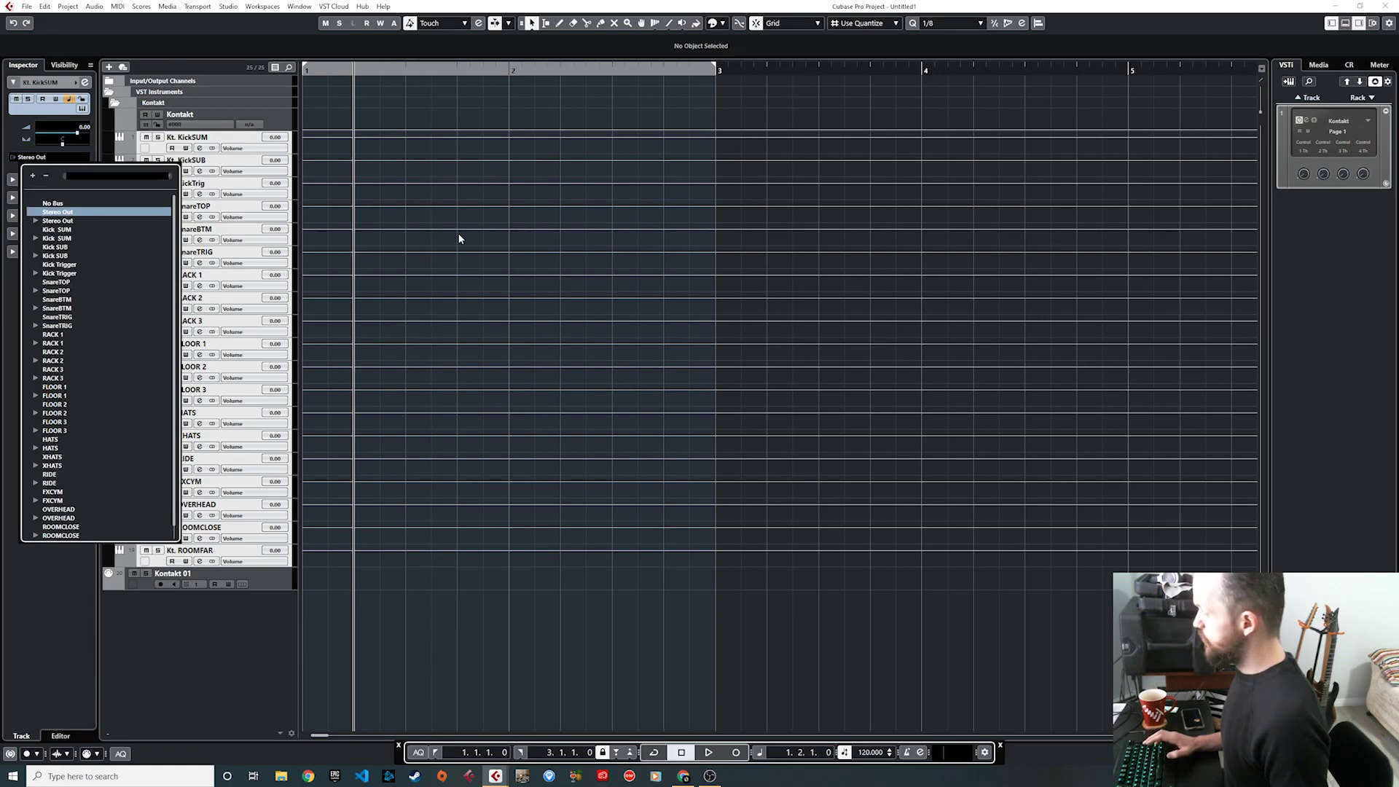
key(Escape)
key(F3)
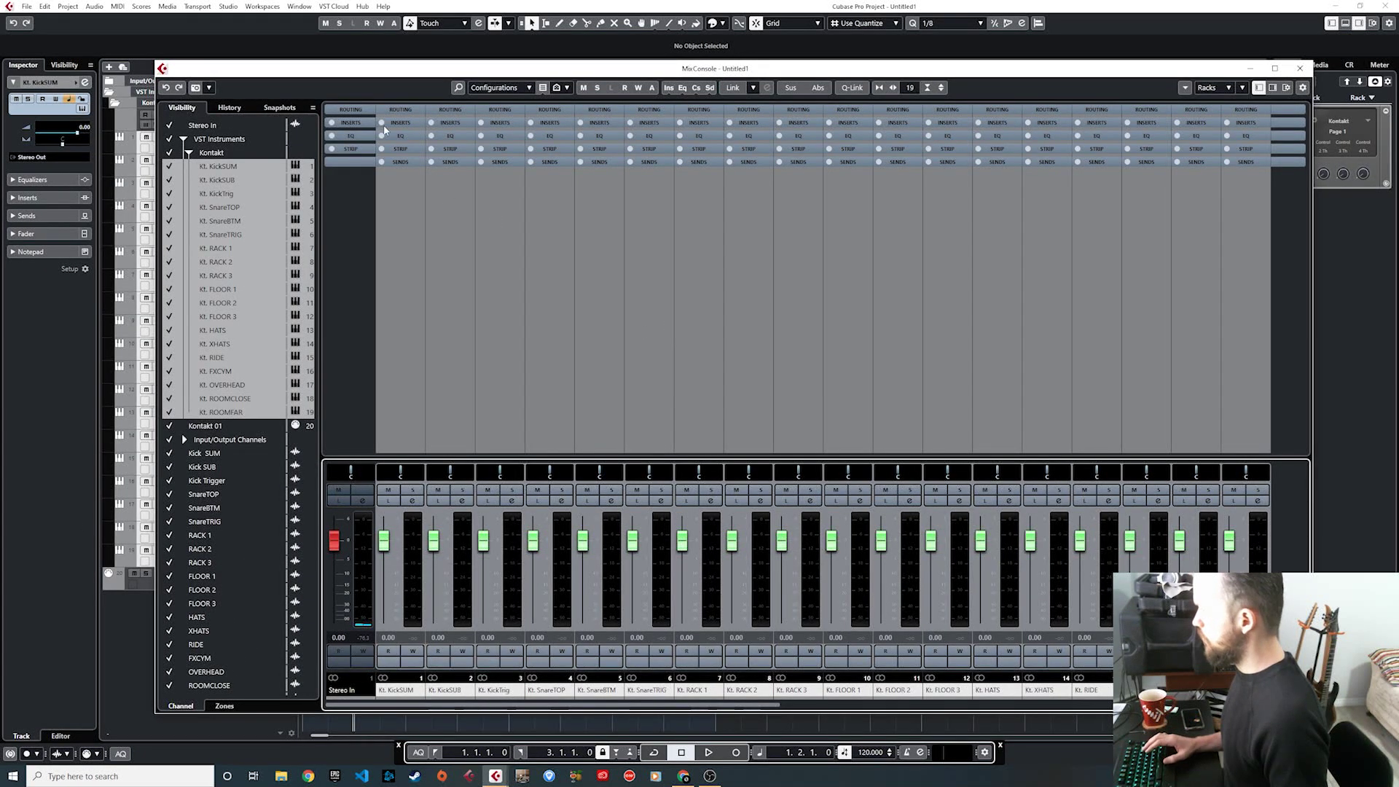
click(400, 110)
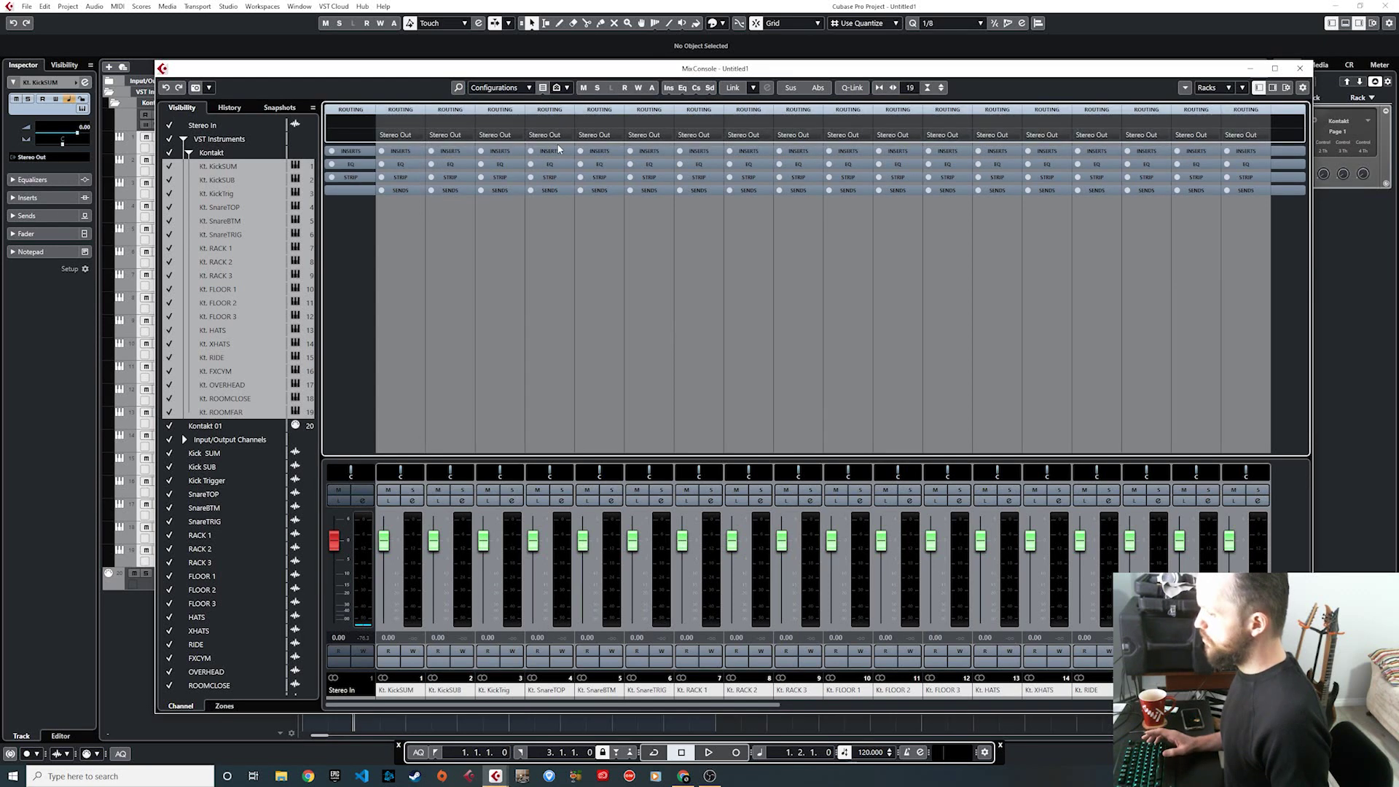
click(418, 123)
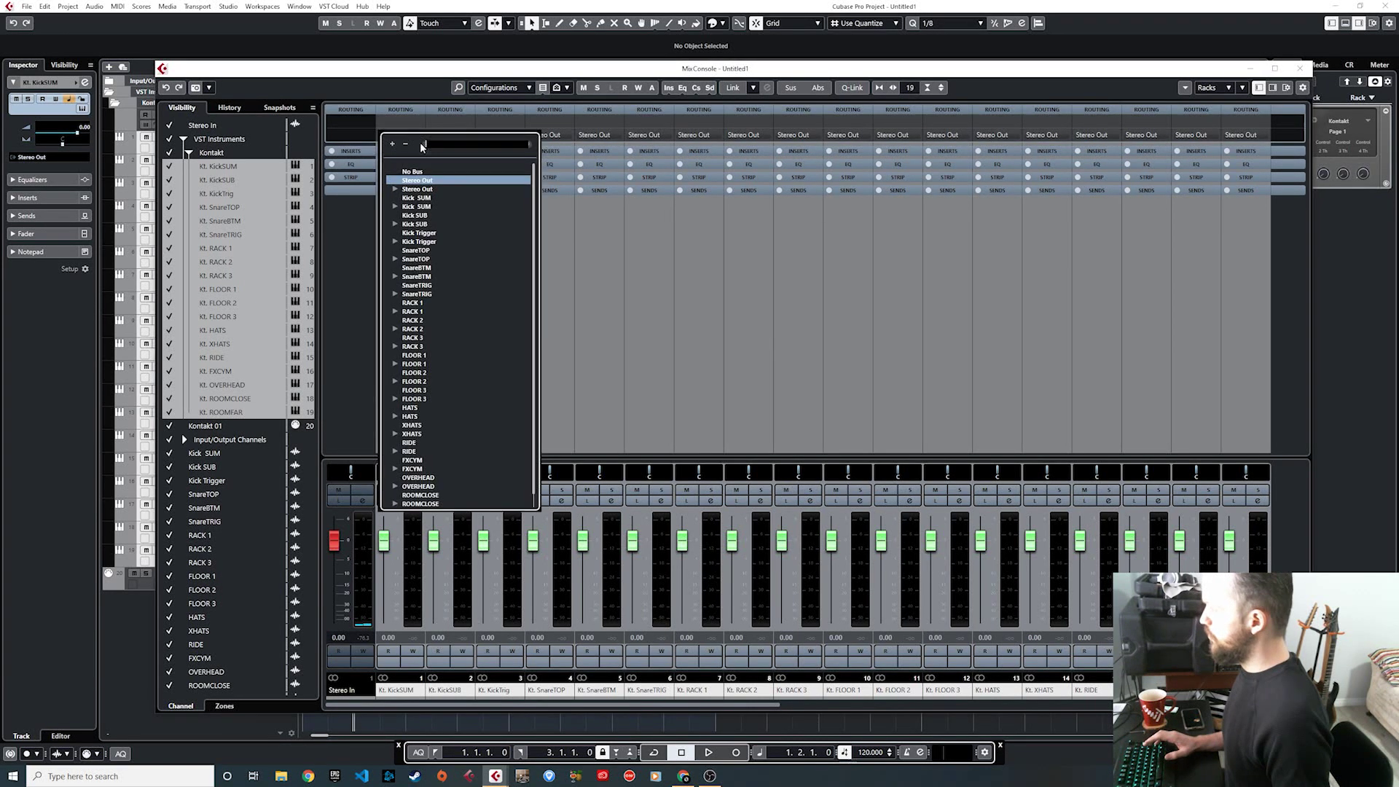
shift+click(417, 196)
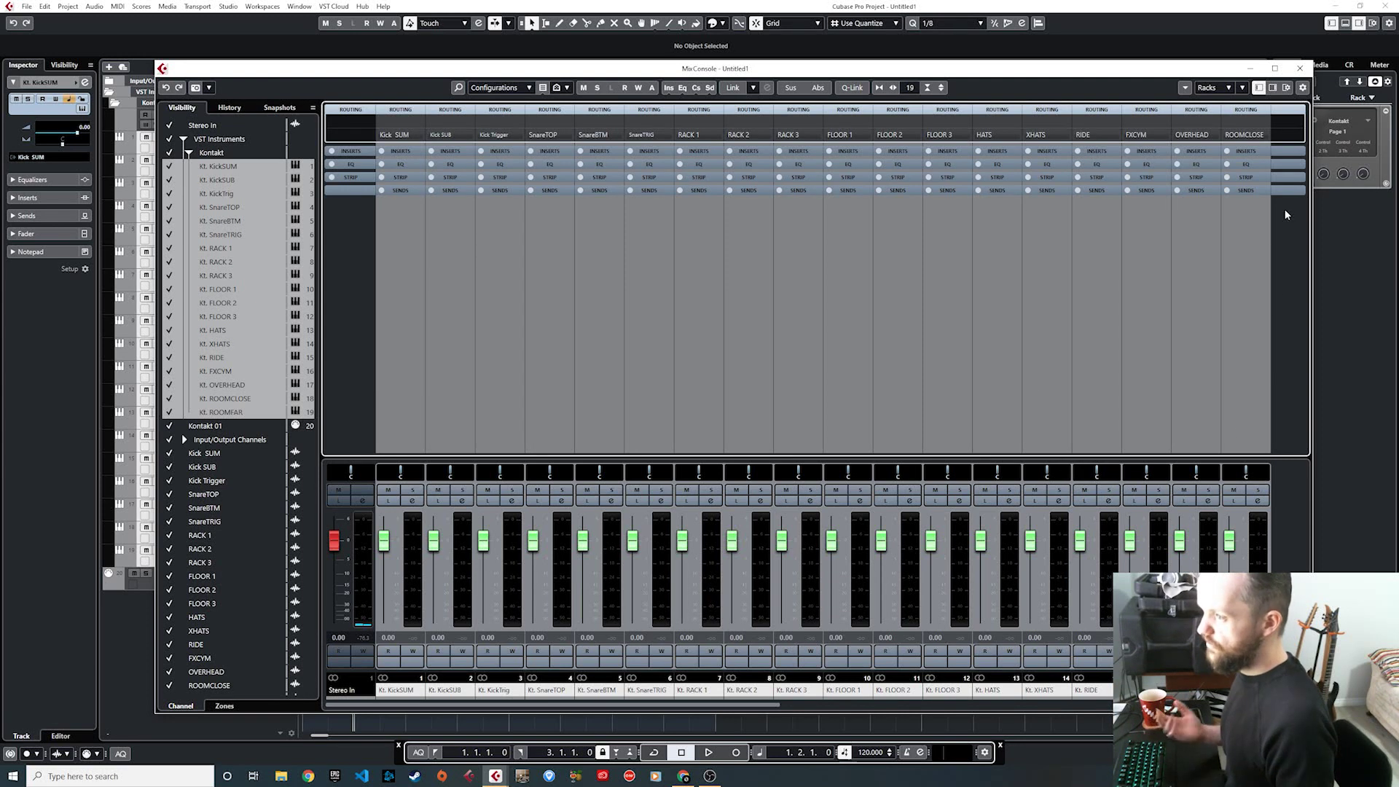
Step: Close MixConsole and collapse the VST Instruments folder
click(1299, 69)
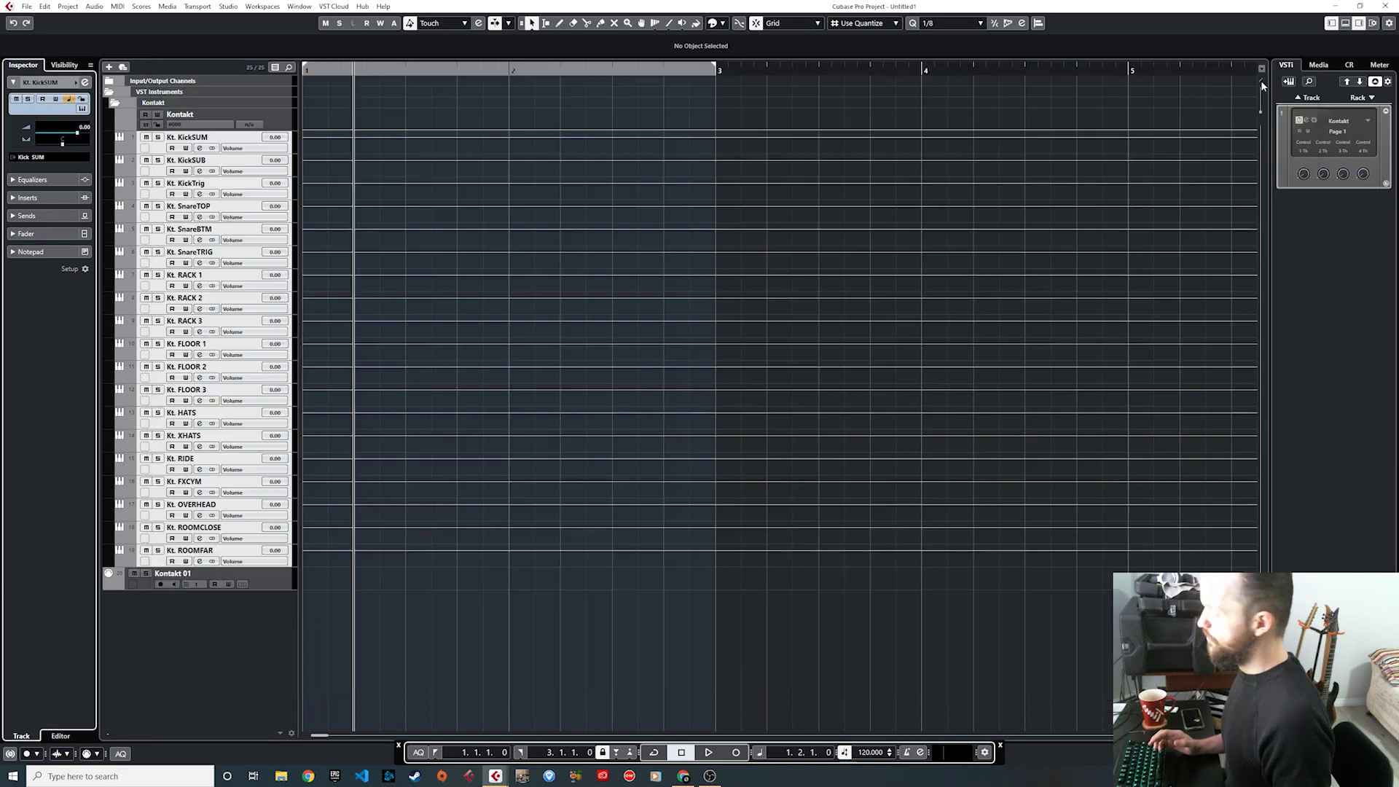
click(113, 99)
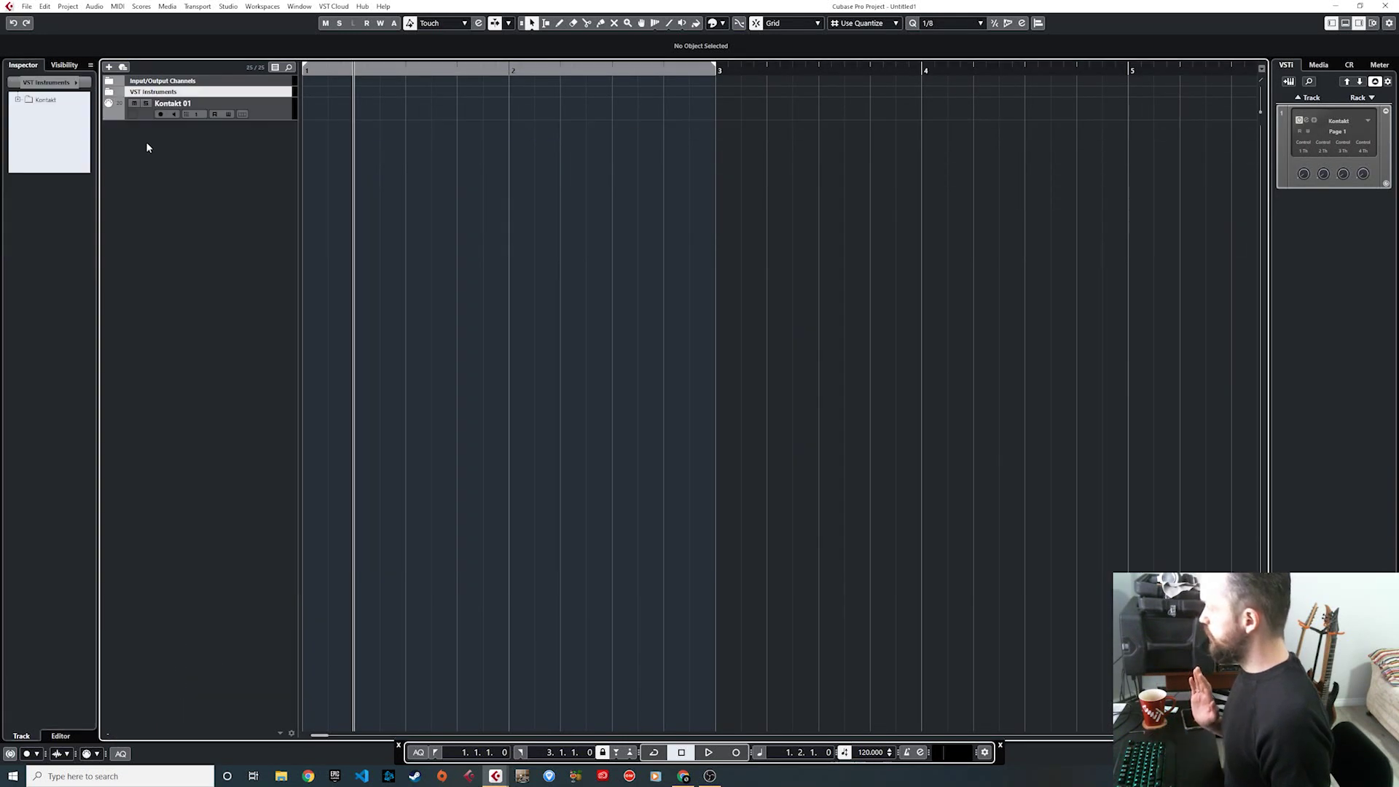
right_click(232, 270)
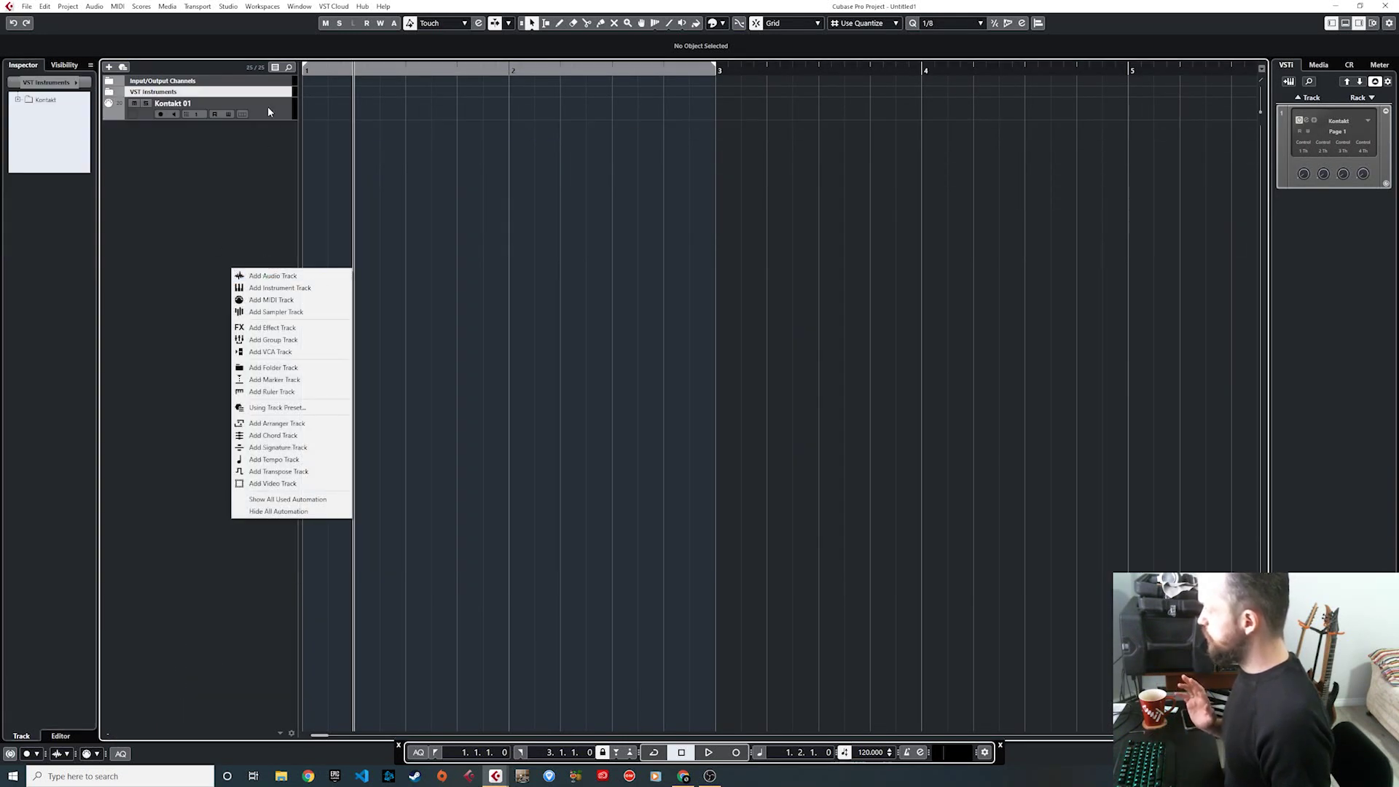
click(266, 263)
click(268, 108)
click(109, 91)
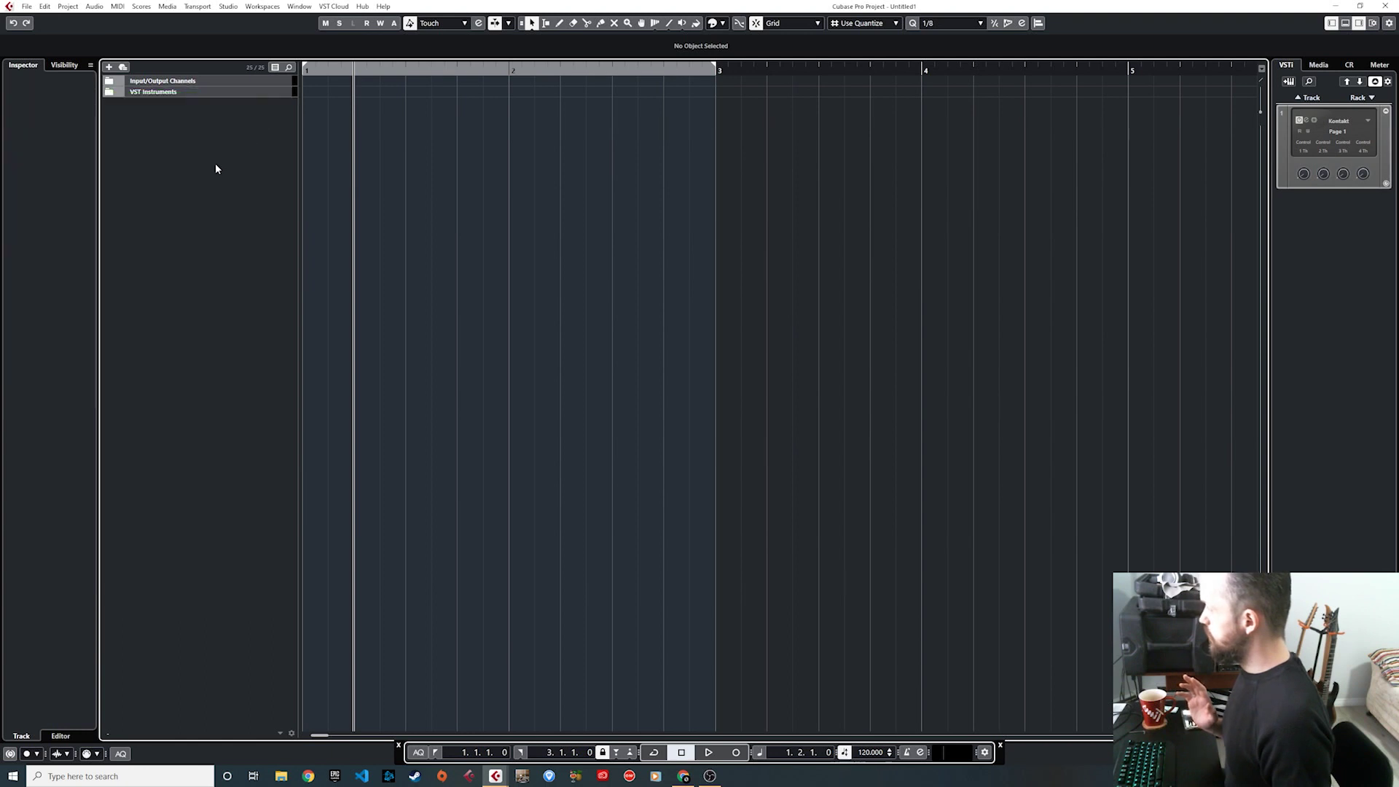
Step: Add 19 stereo audio tracks, Audio 01 through Audio 19
right_click(204, 170)
click(244, 180)
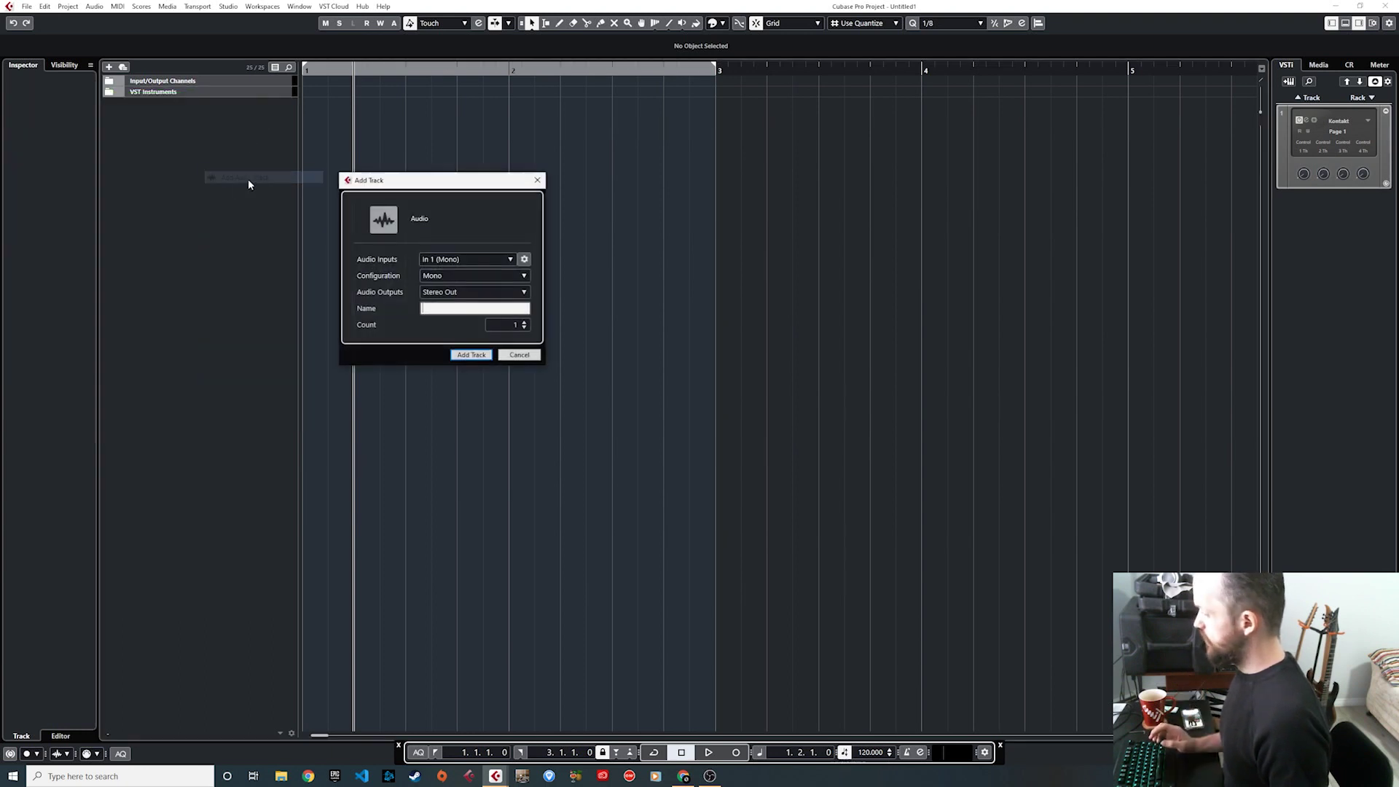
click(480, 275)
click(468, 302)
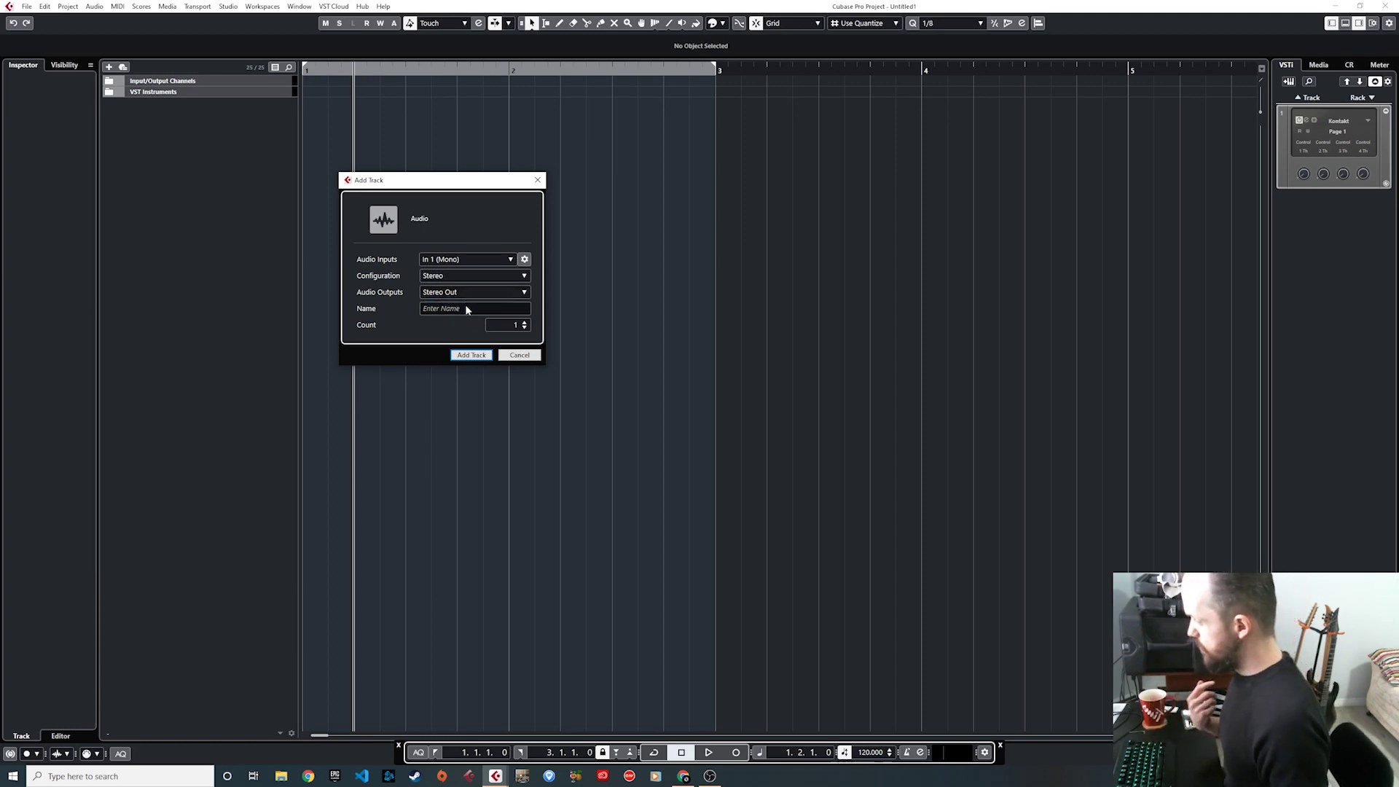
click(508, 325)
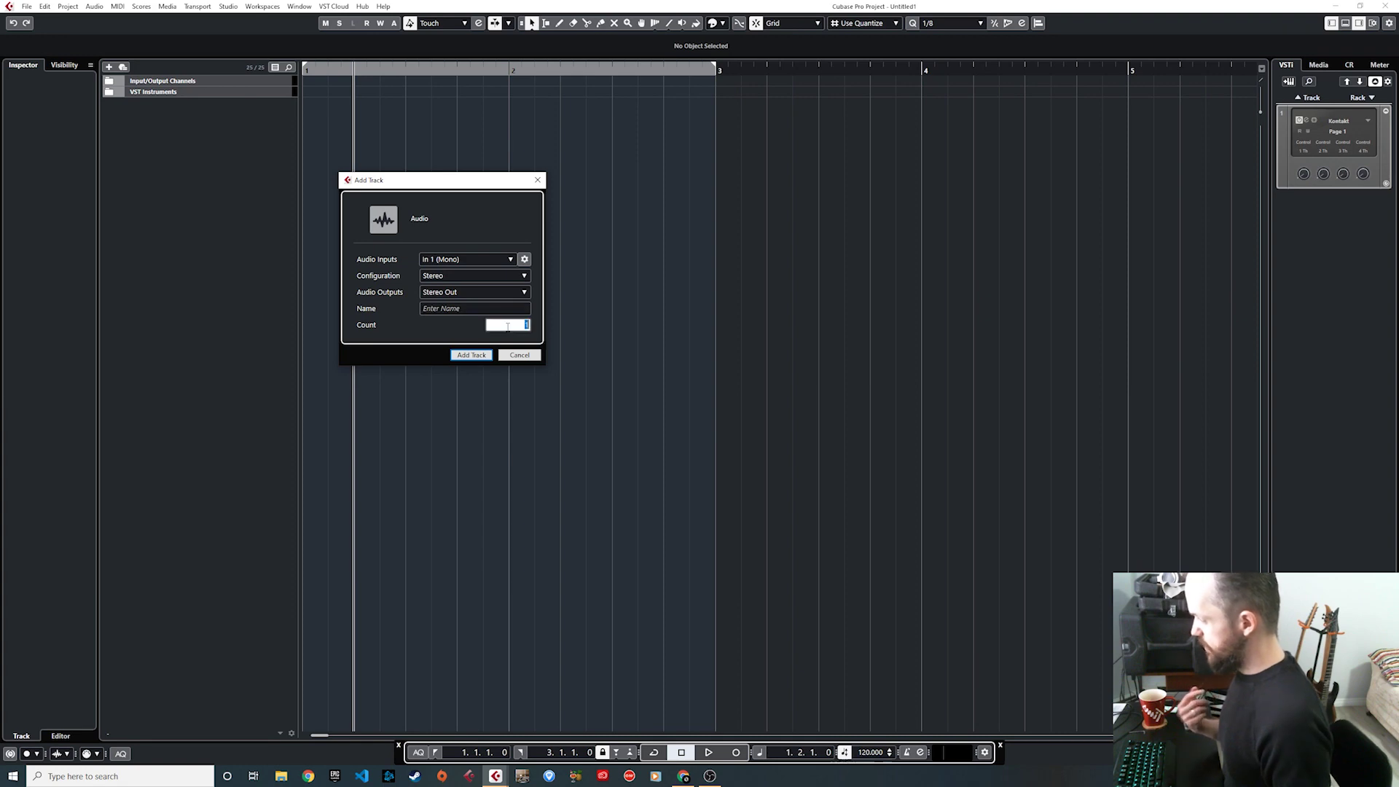
click(468, 356)
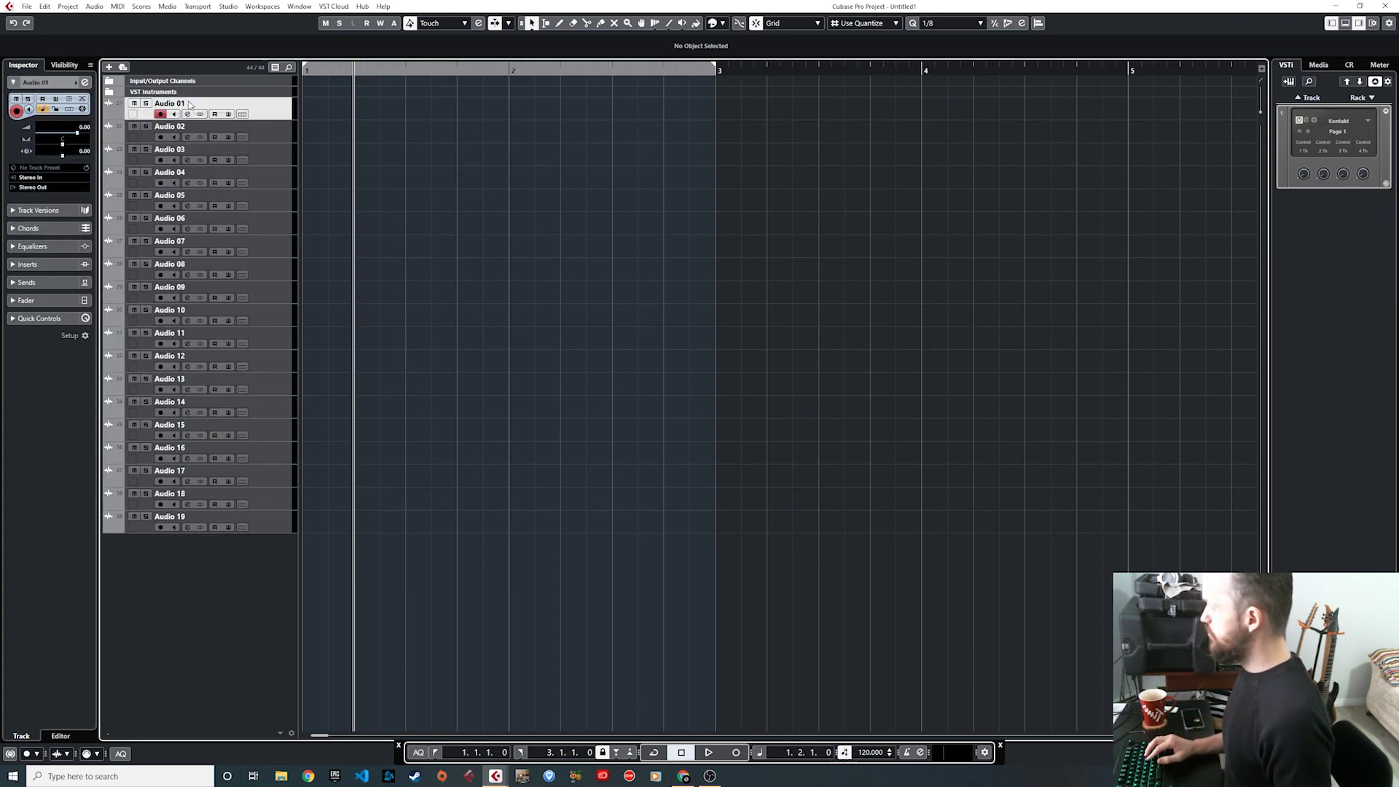
Step: Rename the audio tracks KickSUM, KickSUB, KickTRIG, SnareTOP and onward through RoomFar
double_click(174, 103)
text(KickSUM)
key(Tab)
text(KickSUB	KickTRIG	SnareTOP	SnareBTM	SnareTRIG	Rack 1	Rack 2	Rack 3	FLoor 1	Floor 2	Floor 3	Hats	XHats	Ride	FXCYM	OVerhead	RoomClose	RoomFar)
key(Return)
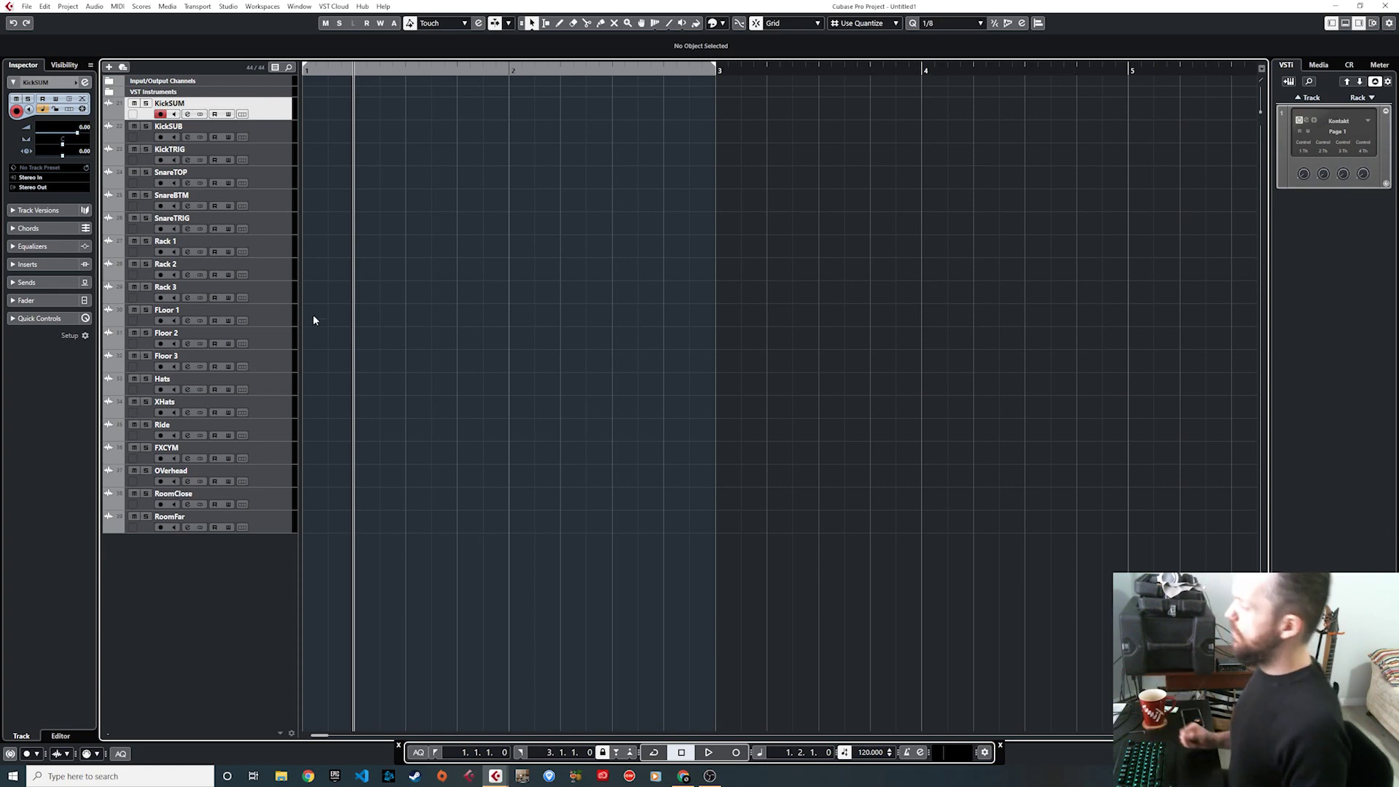
Step: Move all tracks from KickSUM to RoomFar into a new folder track
click(274, 133)
click(283, 114)
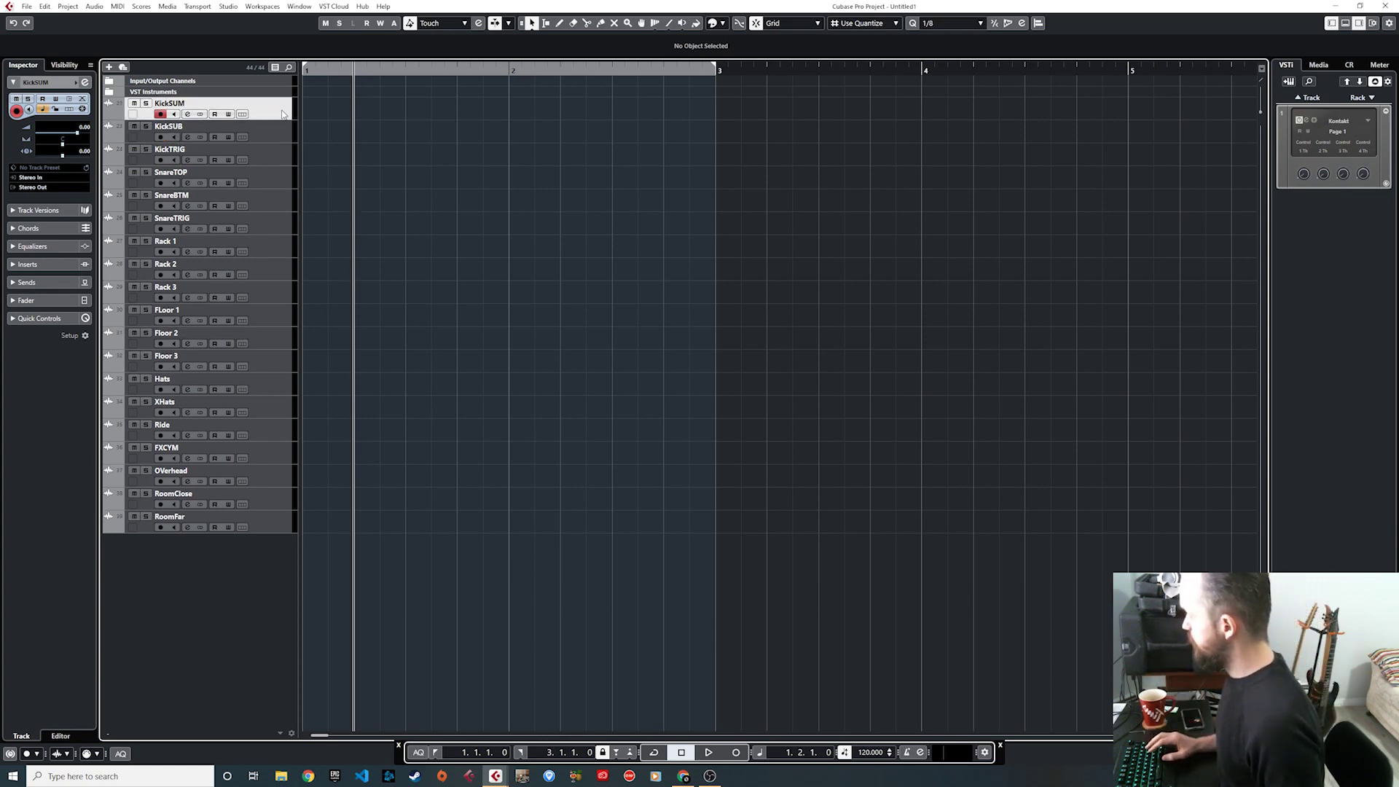
shift+click(273, 528)
right_click(280, 114)
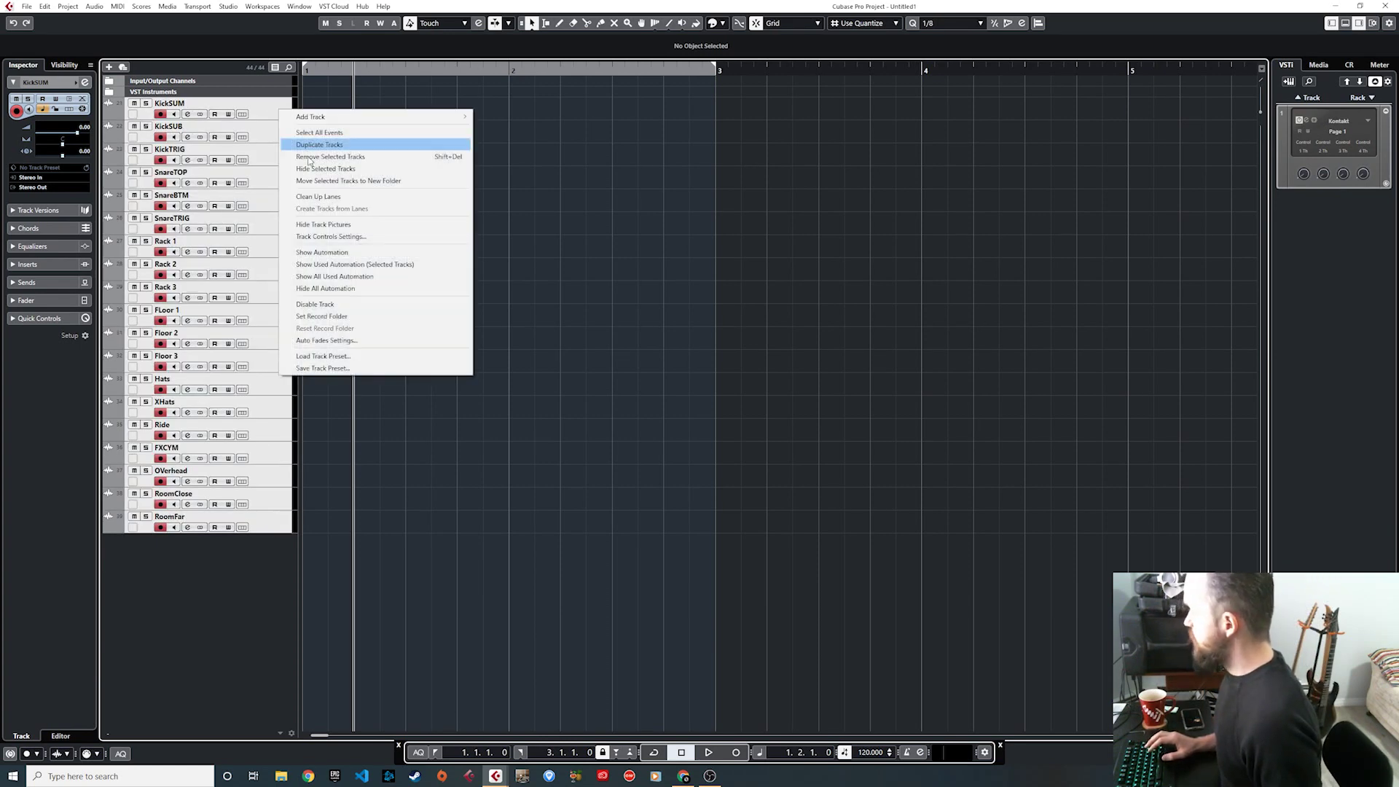
click(346, 181)
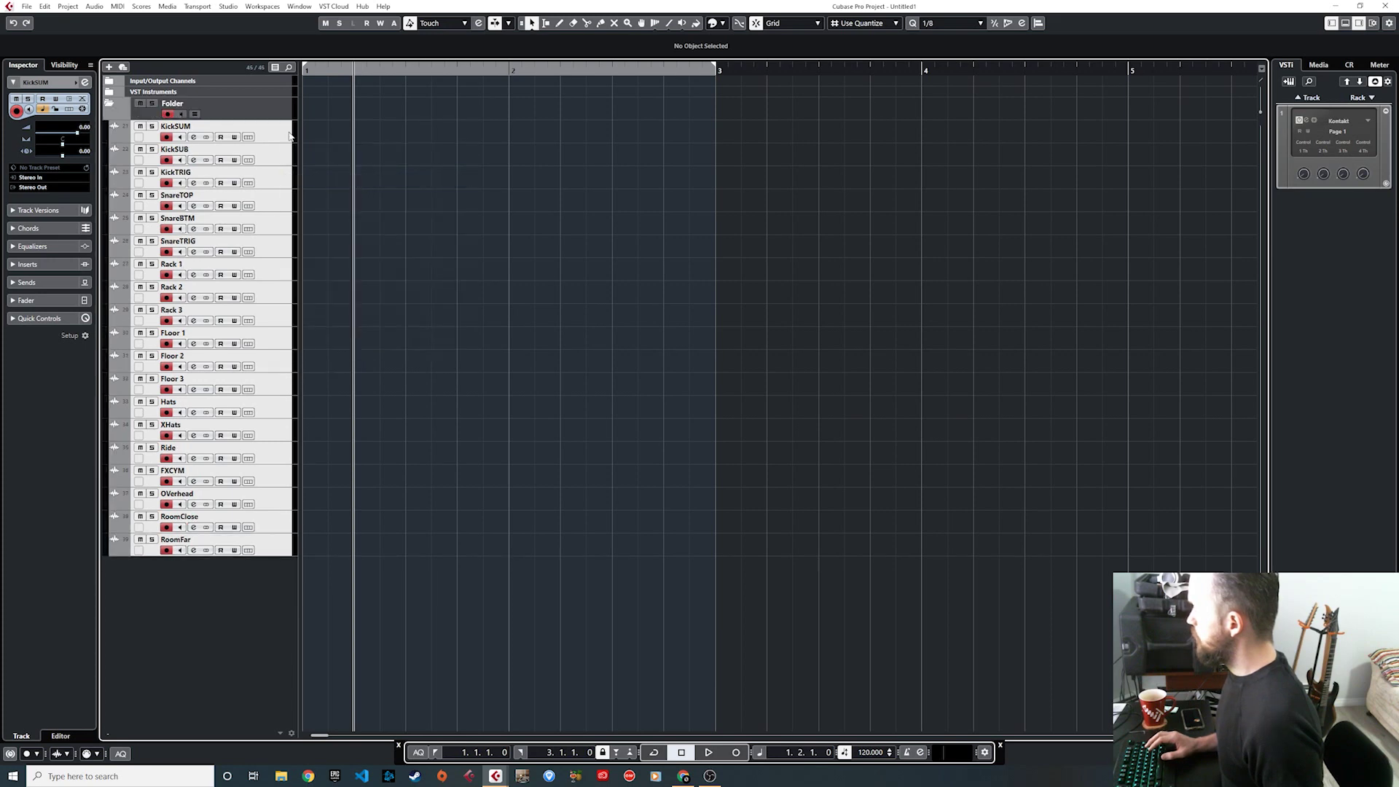
click(208, 111)
click(180, 113)
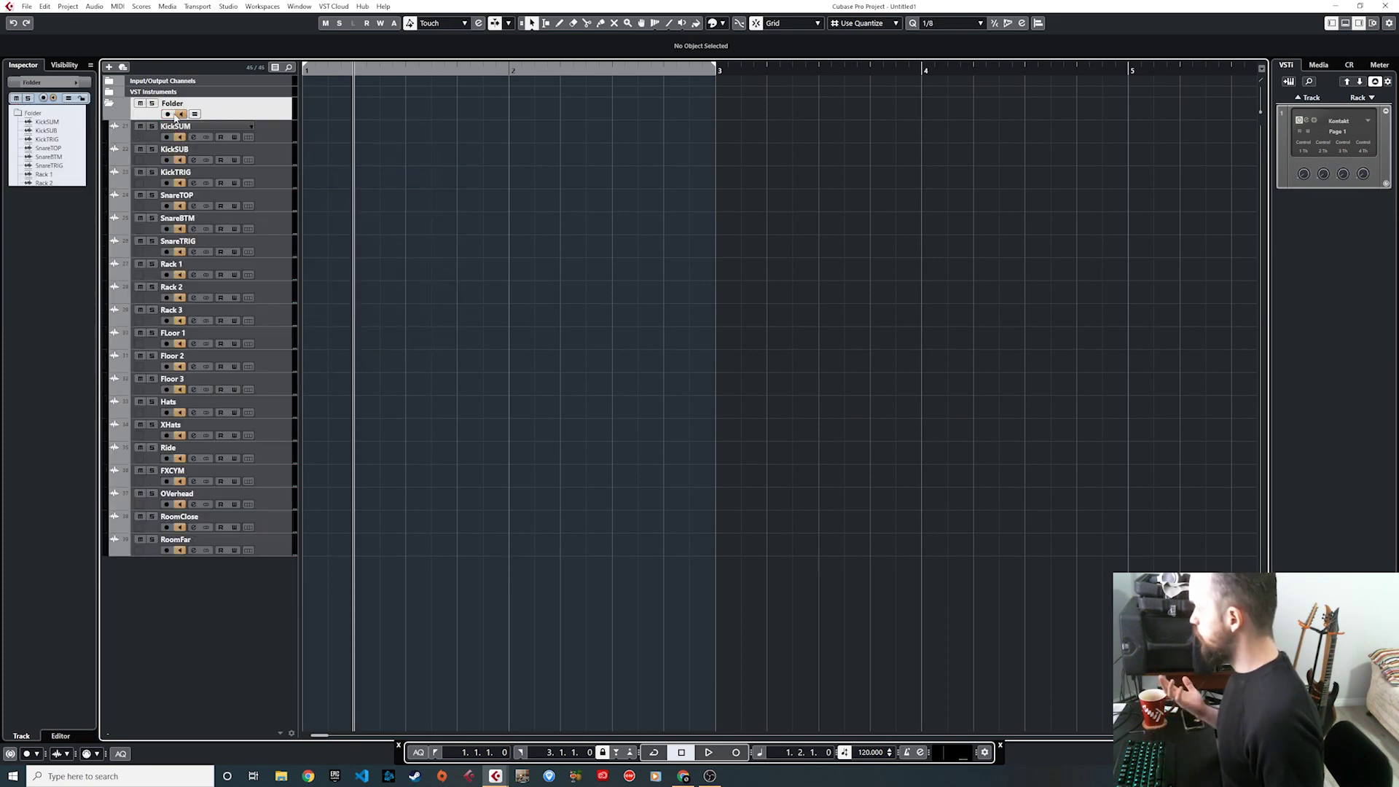
click(179, 115)
click(279, 136)
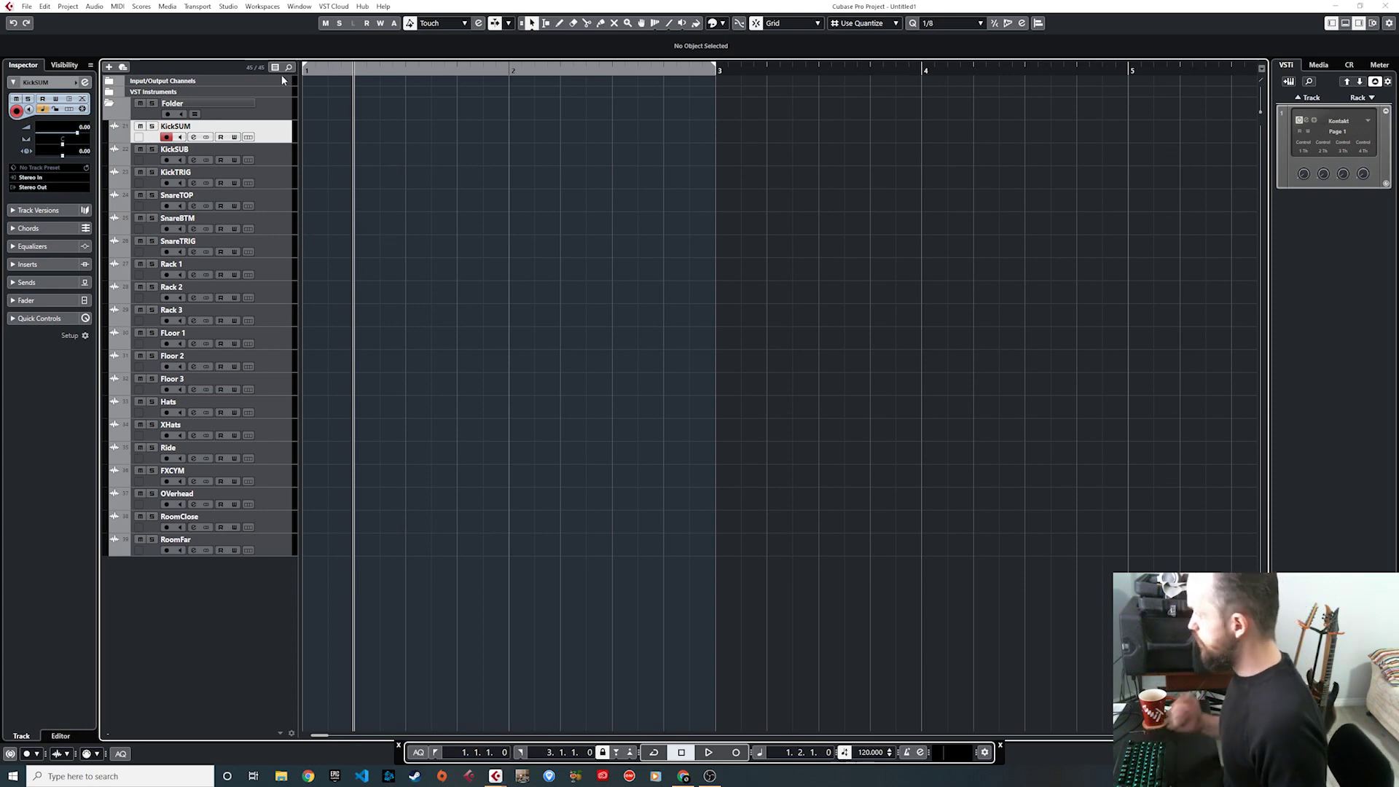
Step: Assign track inputs ascending from the Kick SUM bus and check the first few tracks
click(31, 178)
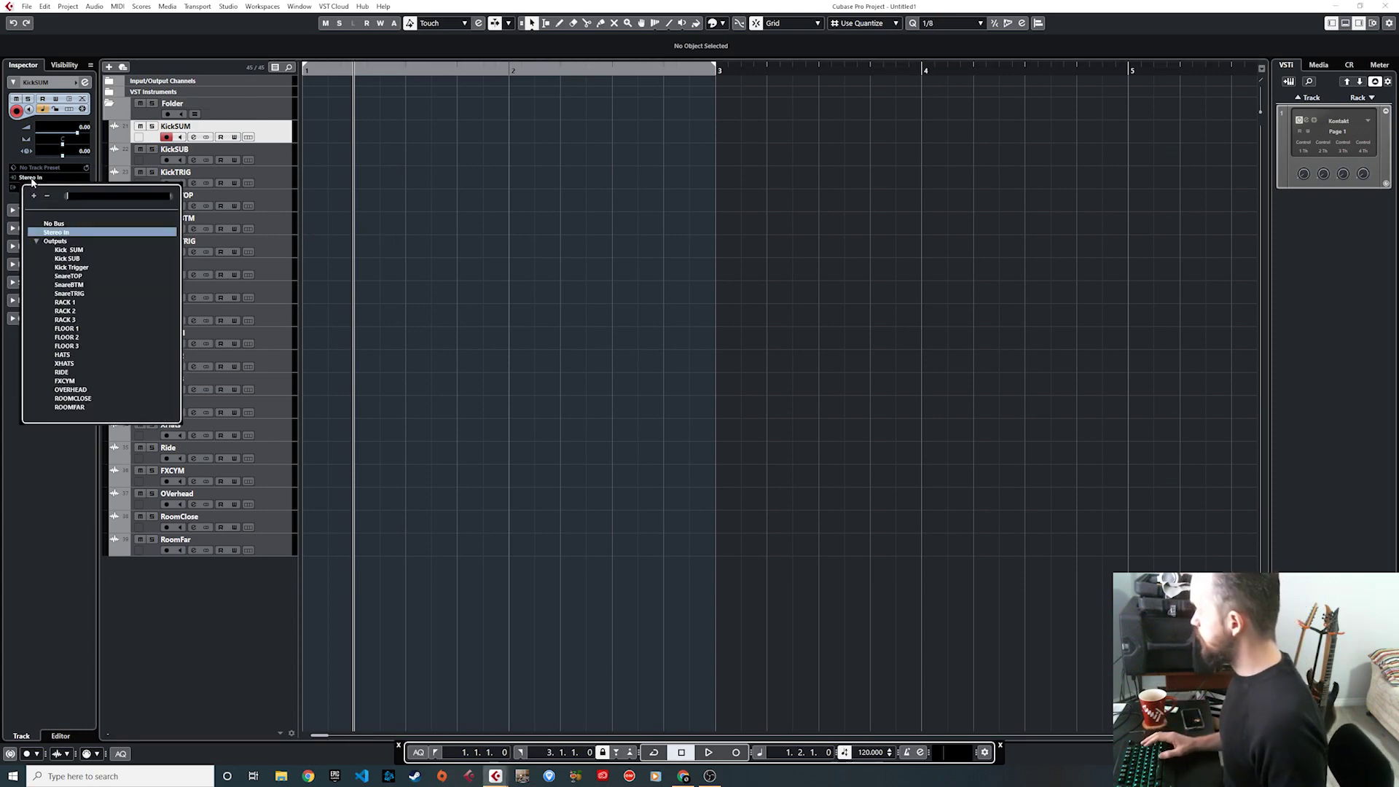
click(77, 251)
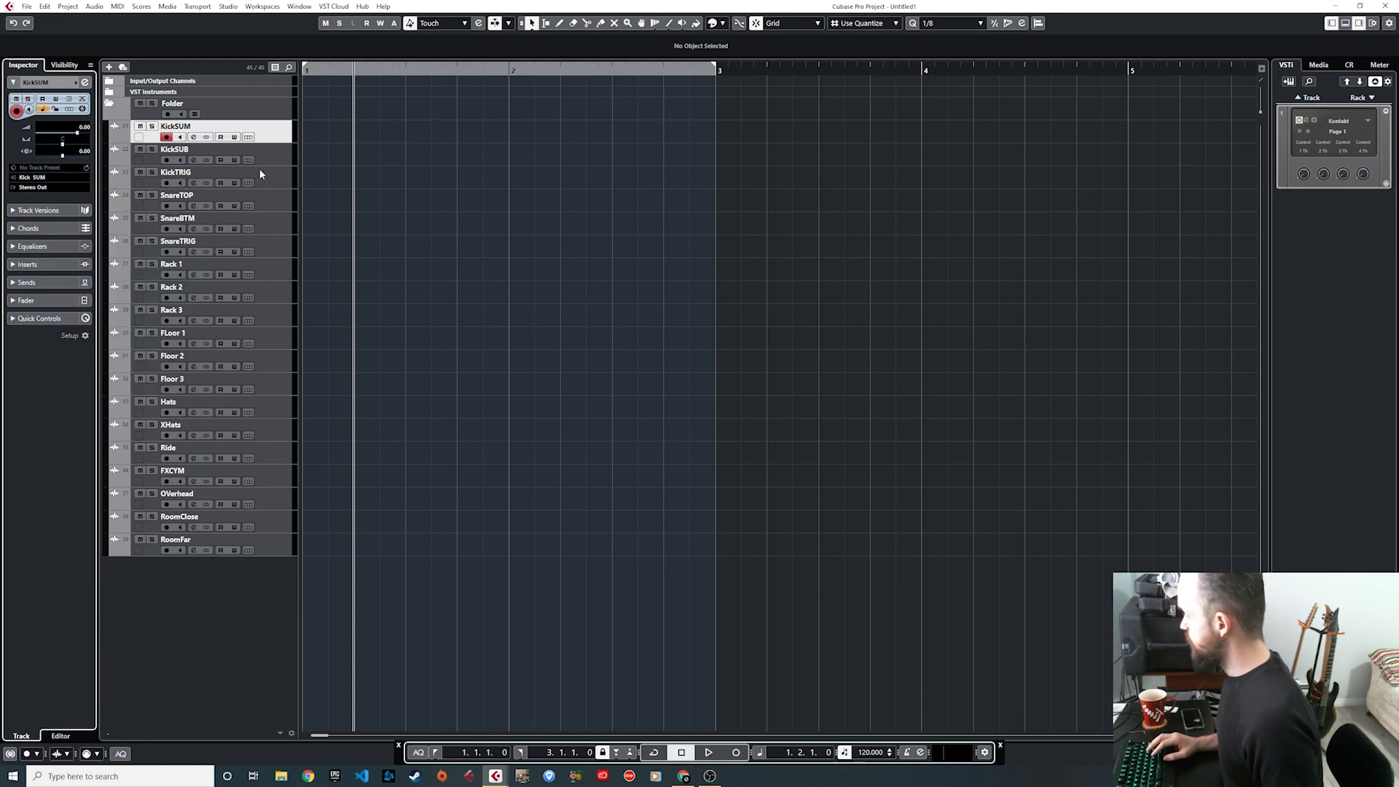
click(280, 161)
click(280, 182)
click(277, 205)
click(275, 228)
key(Down)
key(Down)
key(Down)
key(Down)
key(Down)
key(Down)
key(Down)
key(Down)
key(Down)
key(Down)
key(Down)
key(Down)
key(Down)
key(Down)
Step: Confirm RoomFar is fed from ROOMFAR and check the tracks above it
click(30, 177)
click(58, 403)
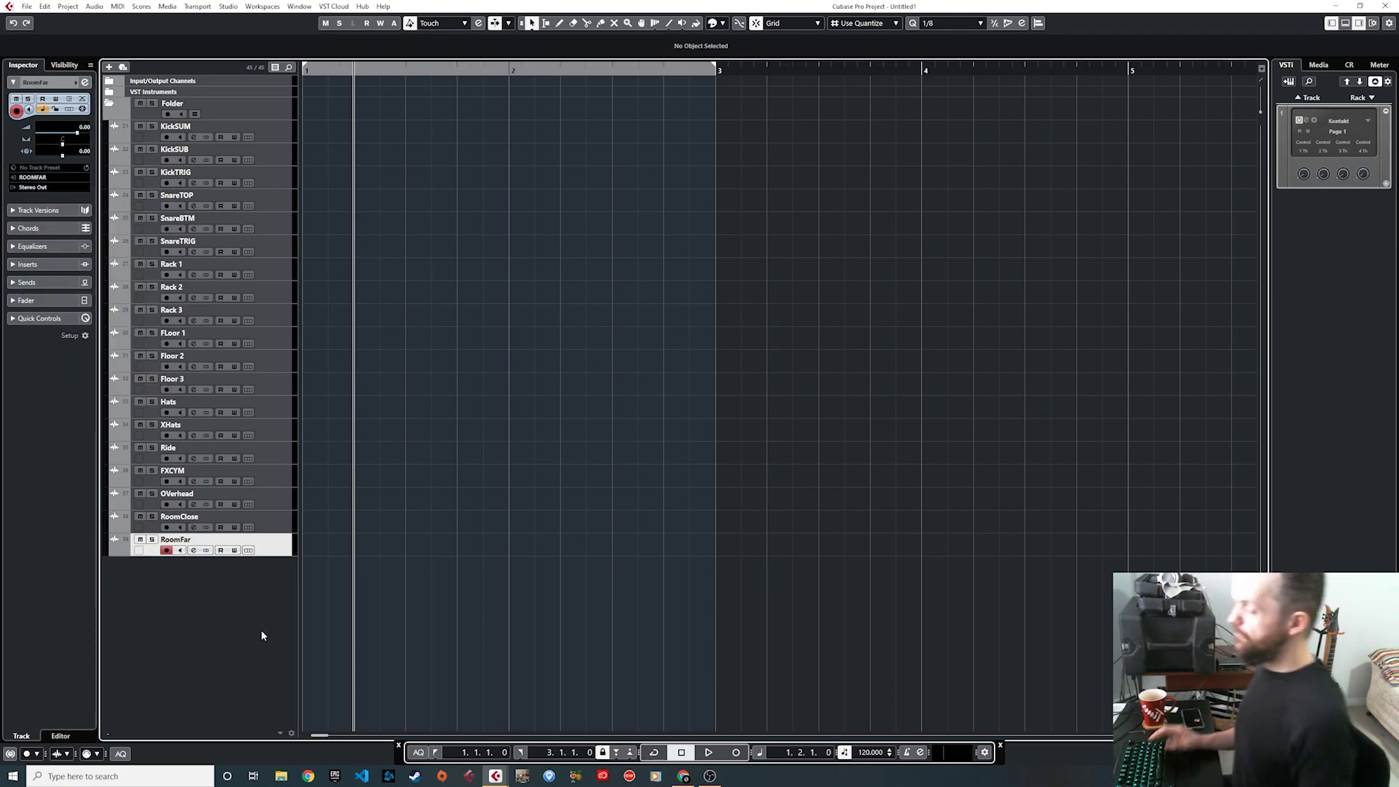
key(Up)
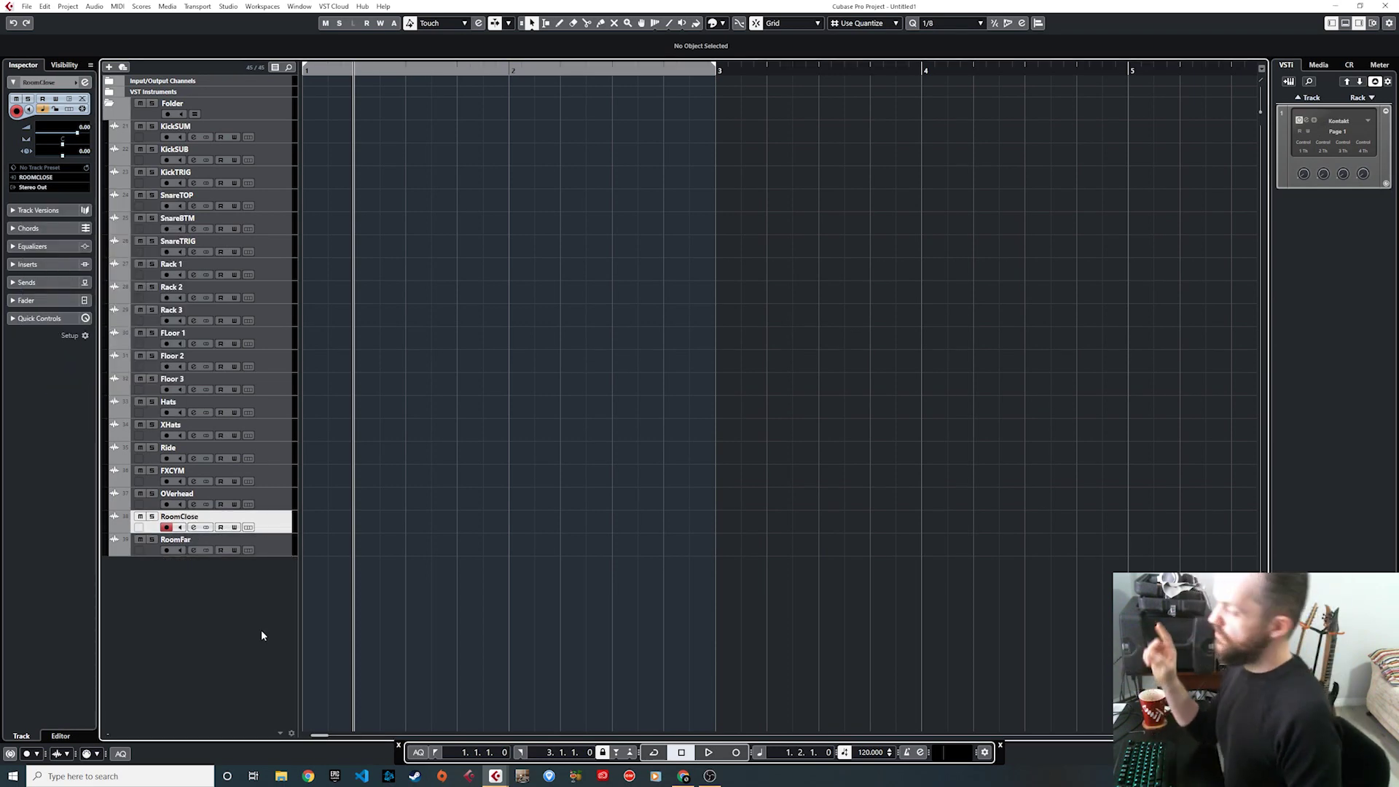
key(Up)
key(Up)
key(Up)
key(Up)
key(Up)
key(Up)
key(Up)
key(Up)
key(Up)
key(Up)
key(Up)
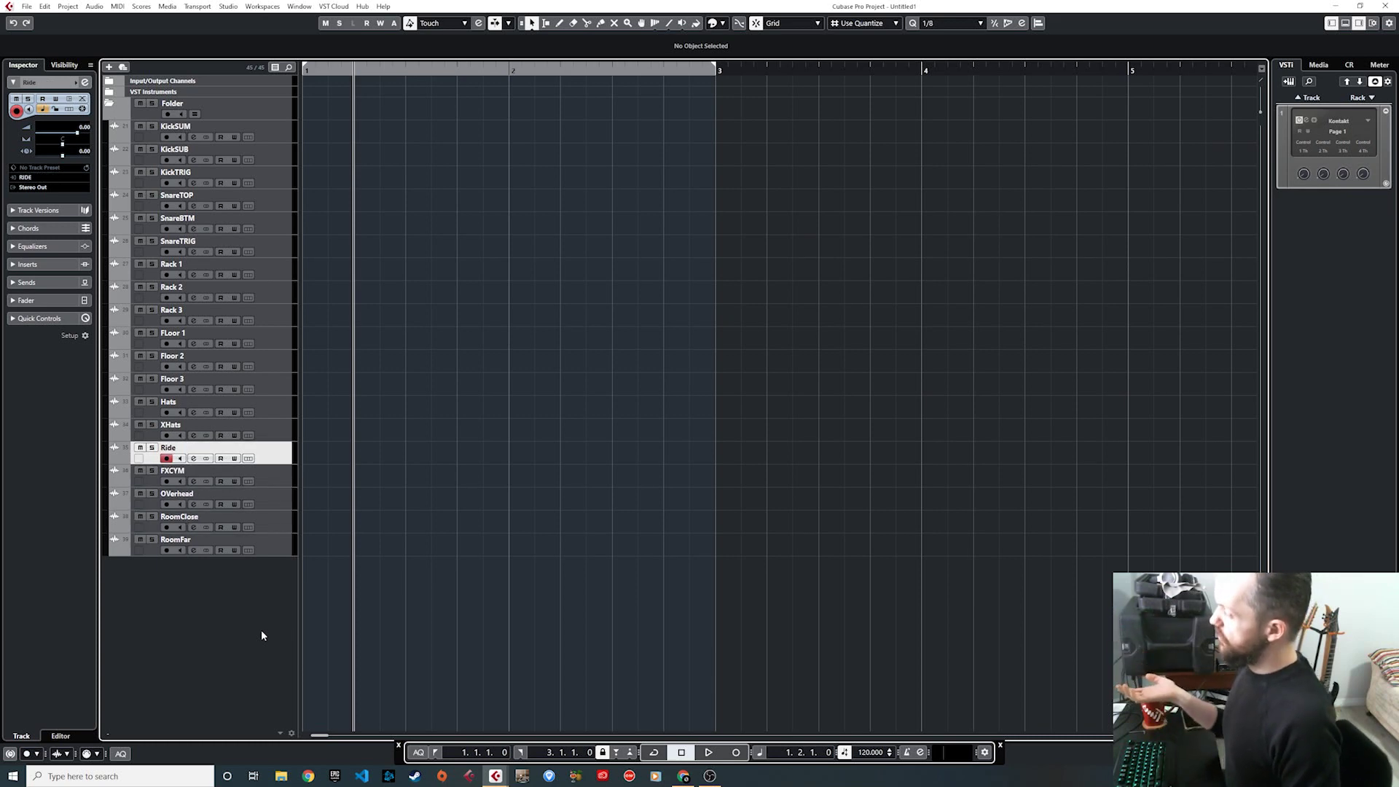
key(Up)
key(Up)
key(Up)
key(Up)
key(Up)
key(Up)
key(Up)
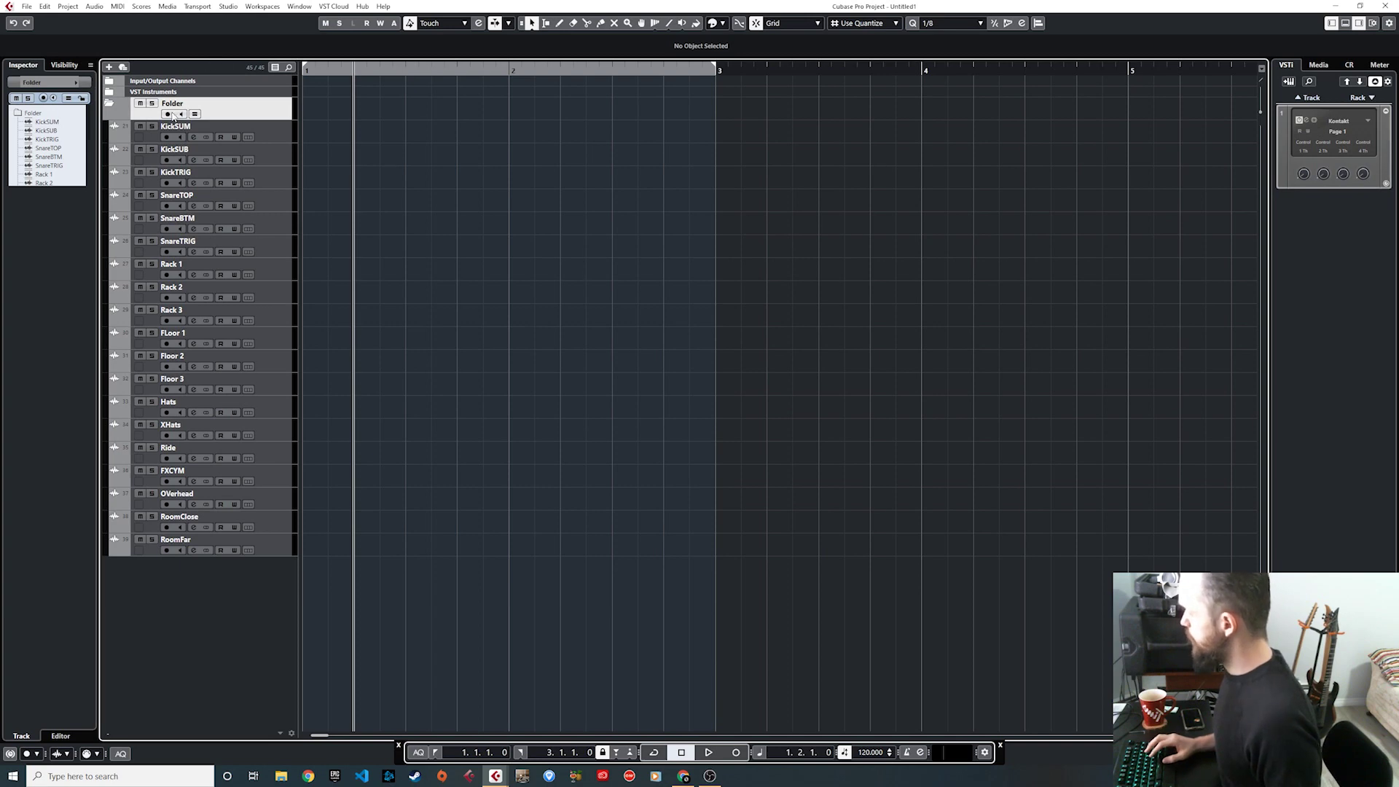
Step: Monitor and record-arm the drum folder, and pick Kontakt's Matt MIDI Pack Song 01 - 97 bpm groove
click(180, 114)
click(167, 114)
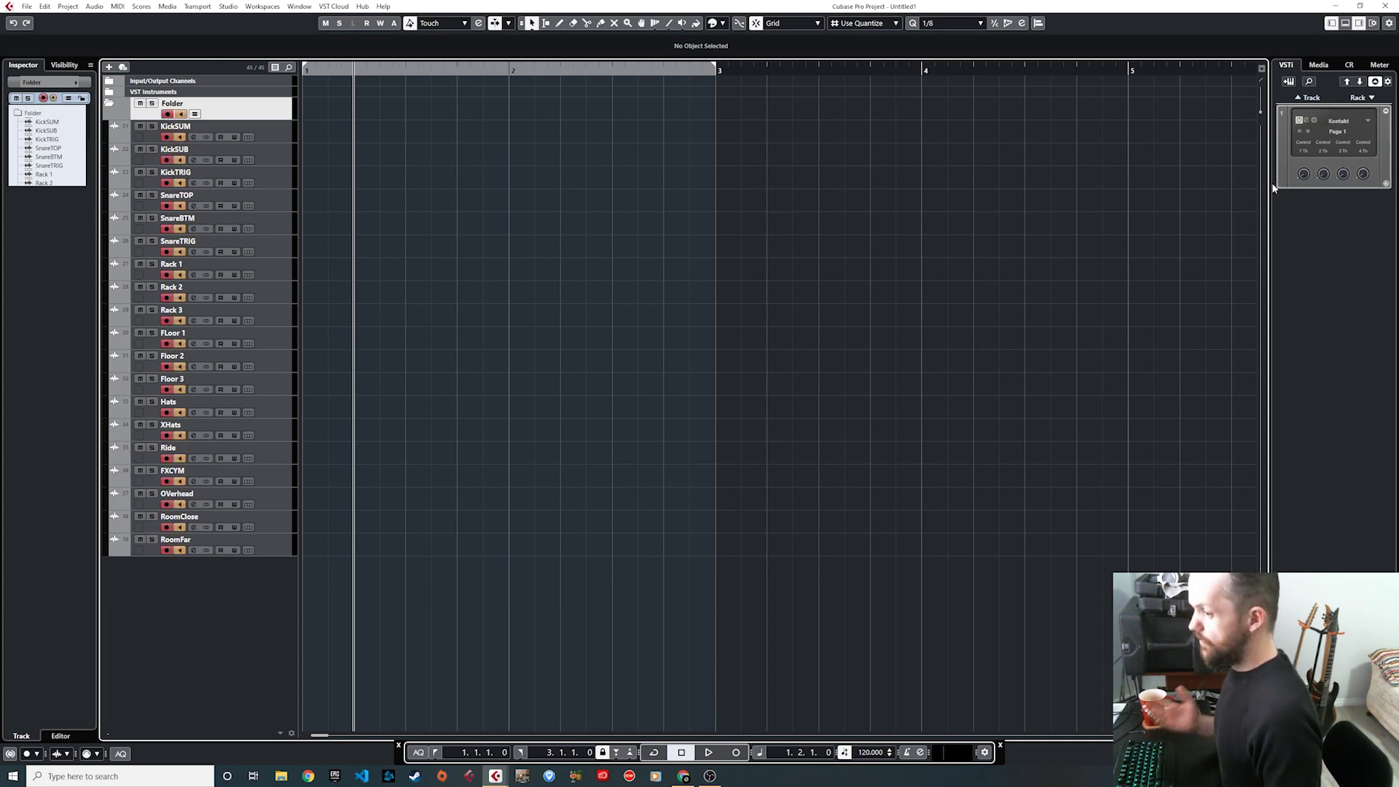
click(1304, 118)
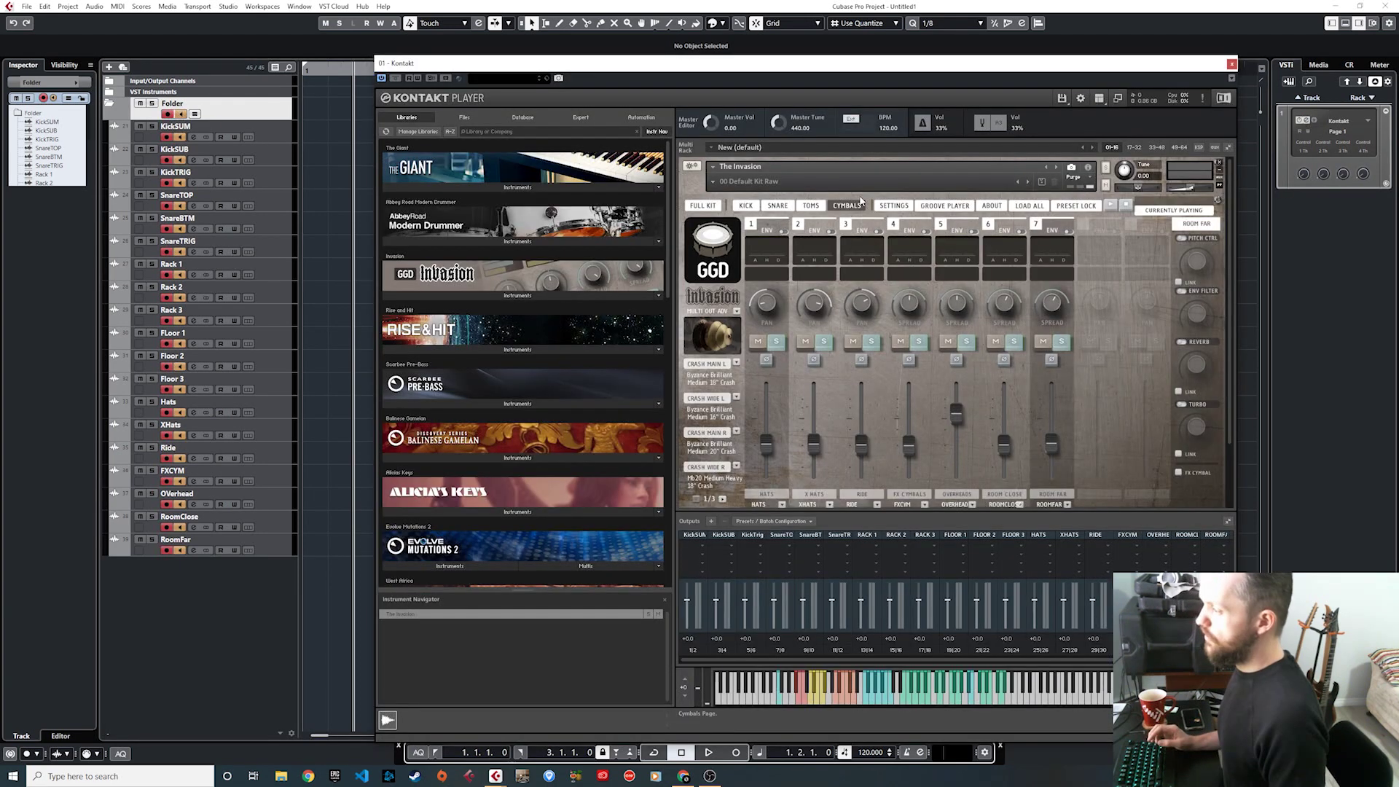
click(944, 207)
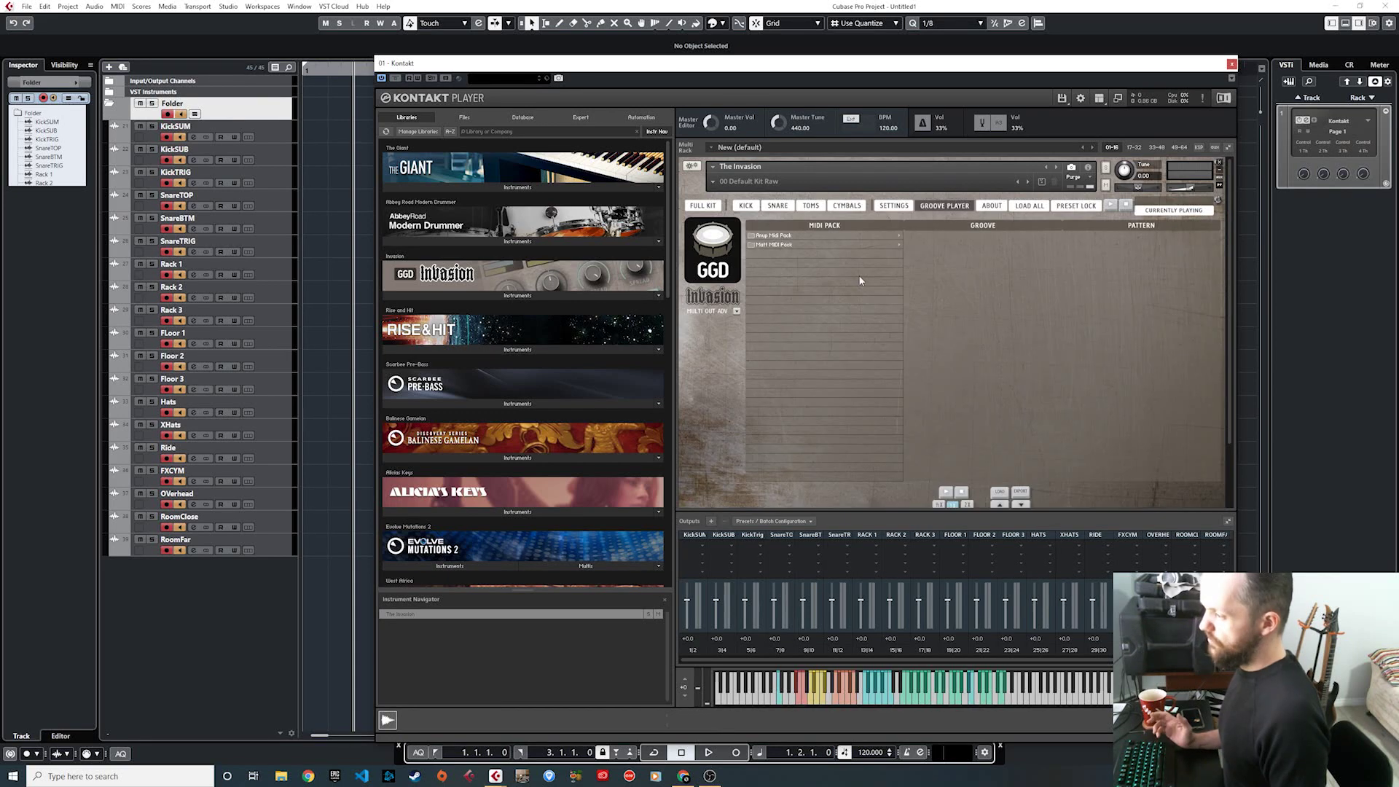
click(830, 245)
click(946, 237)
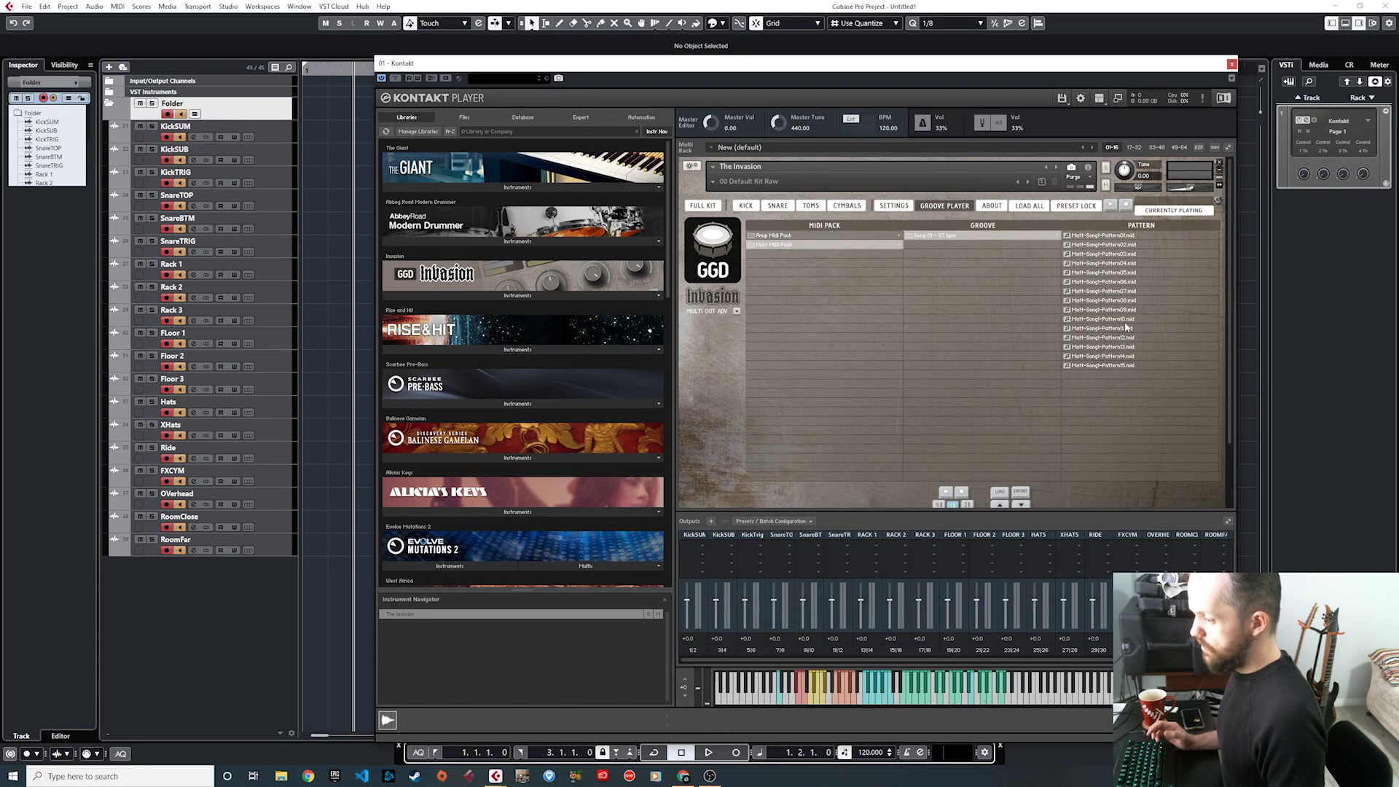
Step: Play Matt-Song1-Pattern08 and record its output onto the drum tracks
double_click(1115, 301)
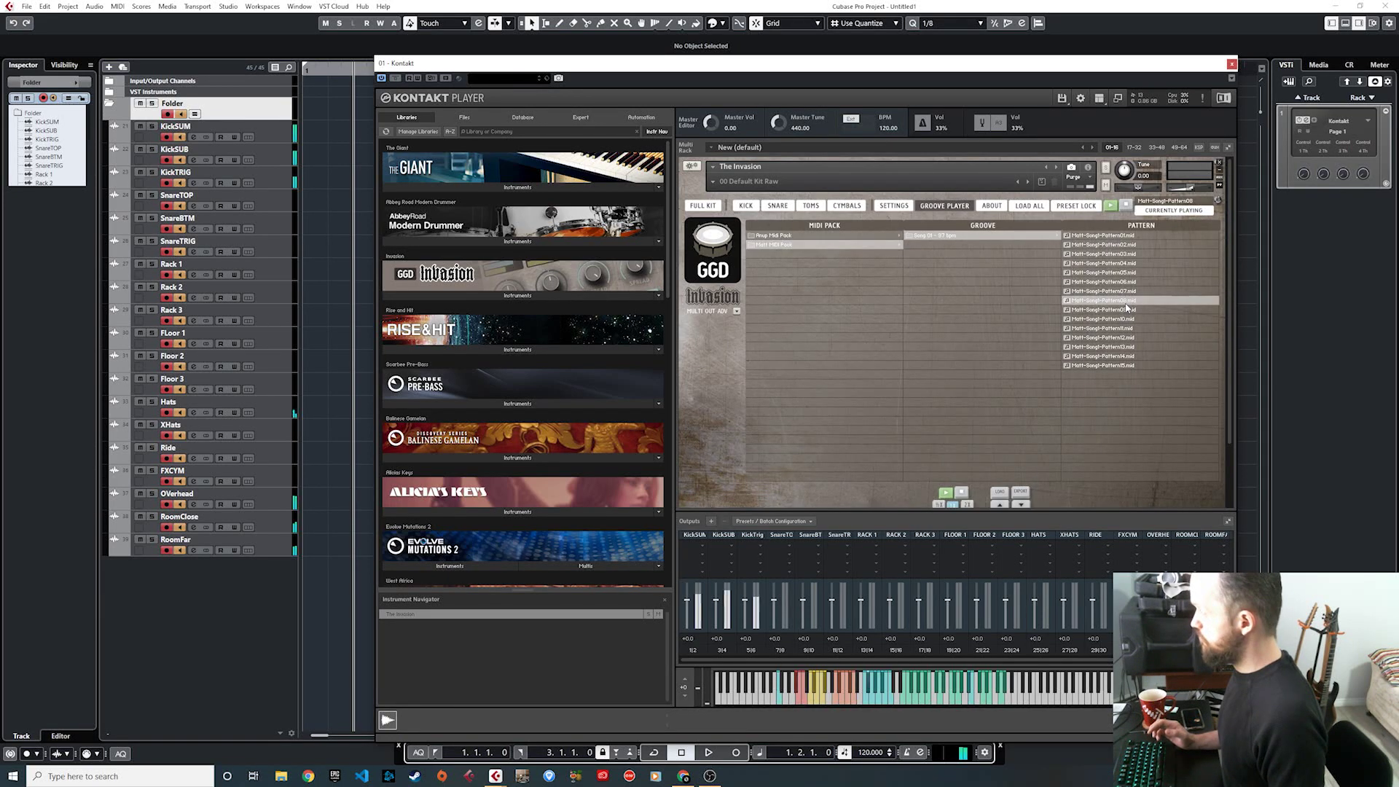
drag(739, 69, 898, 204)
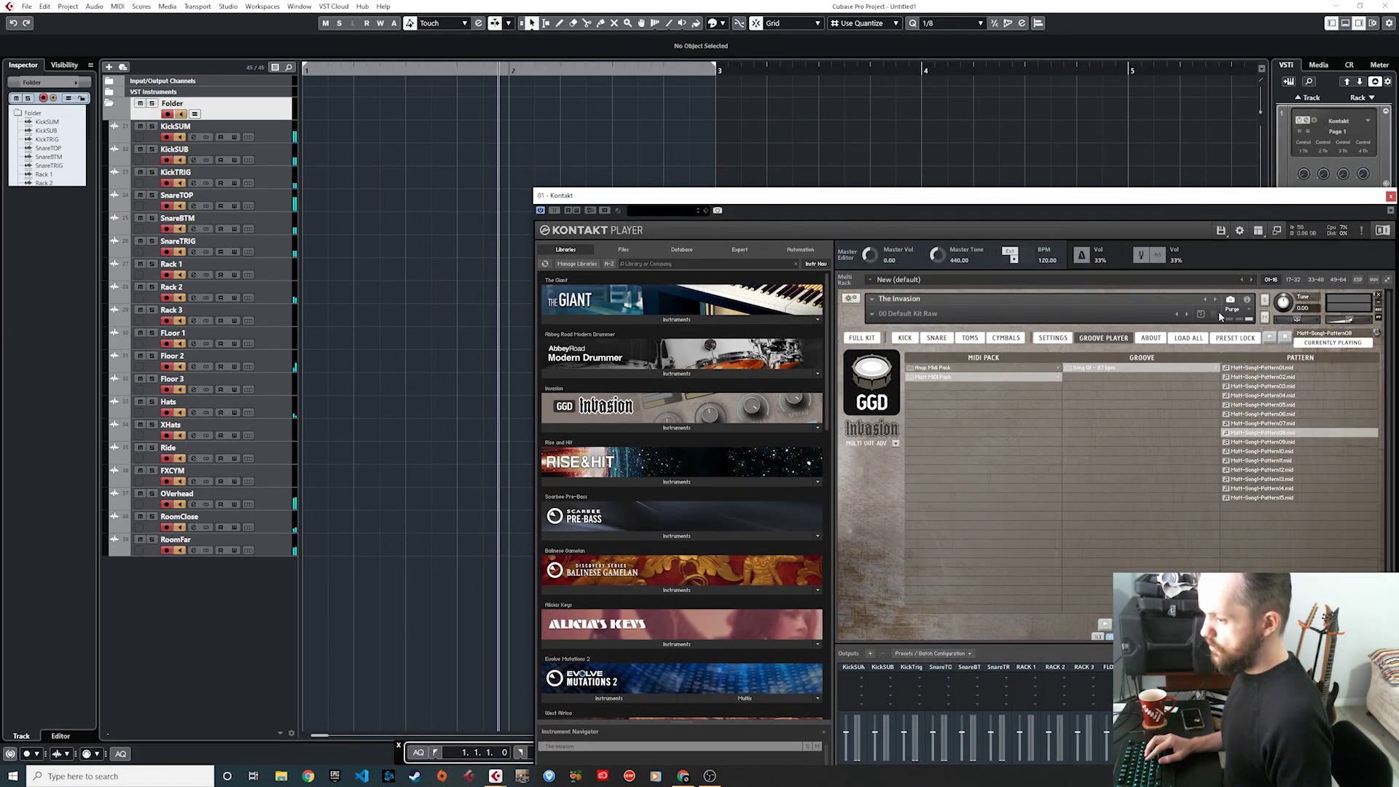
key(KP_Multiply)
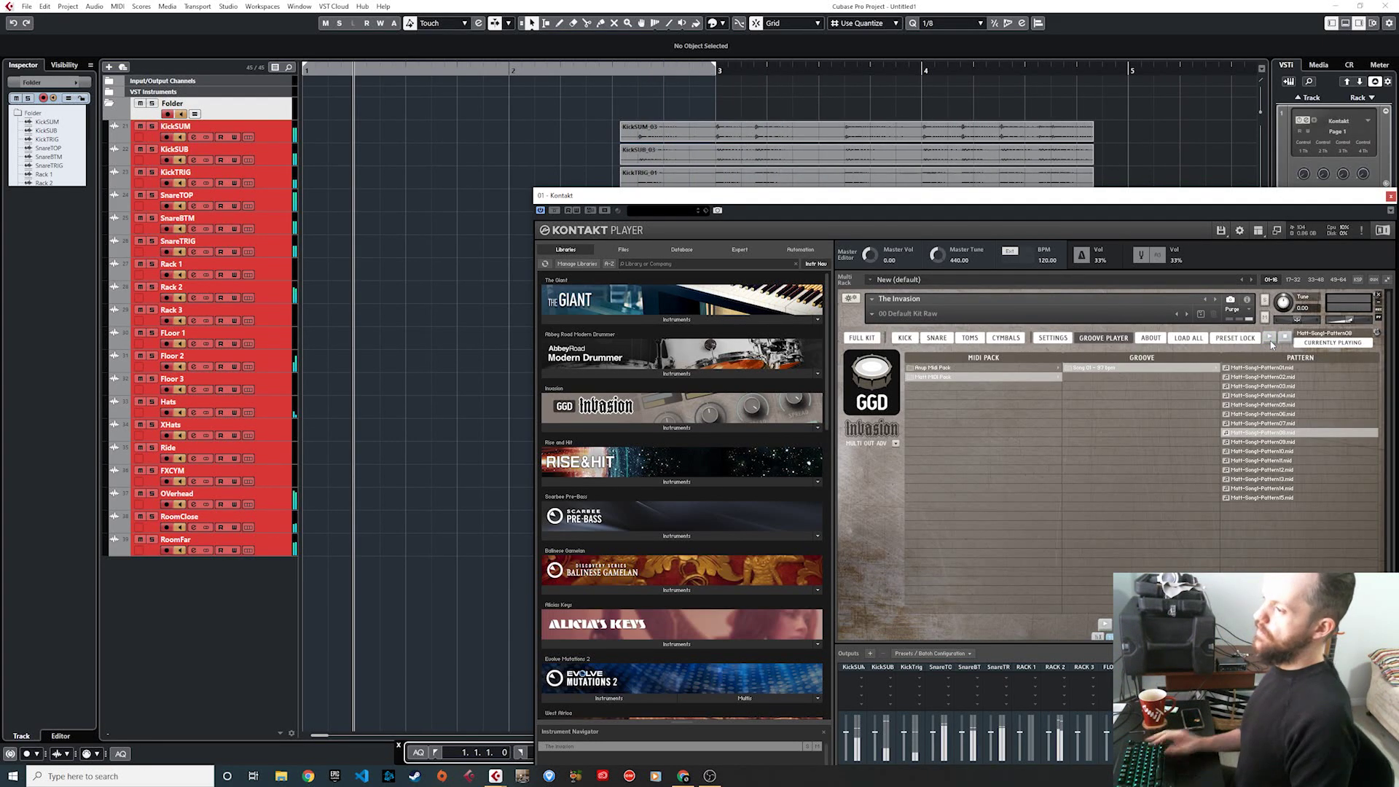
key(space)
Step: Close the Kontakt window and deselect the folder's recorded parts
drag(1388, 205, 1219, 193)
click(1220, 183)
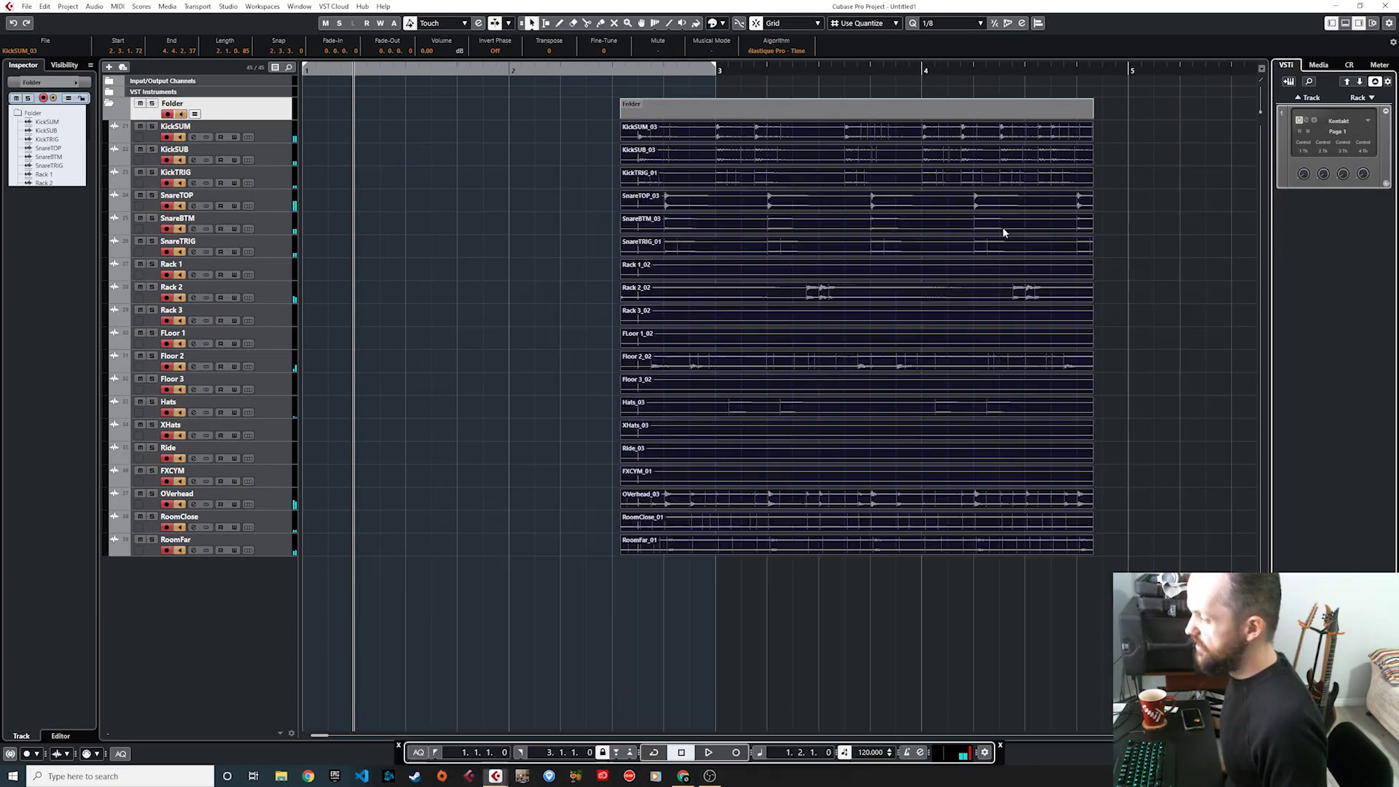
click(26, 6)
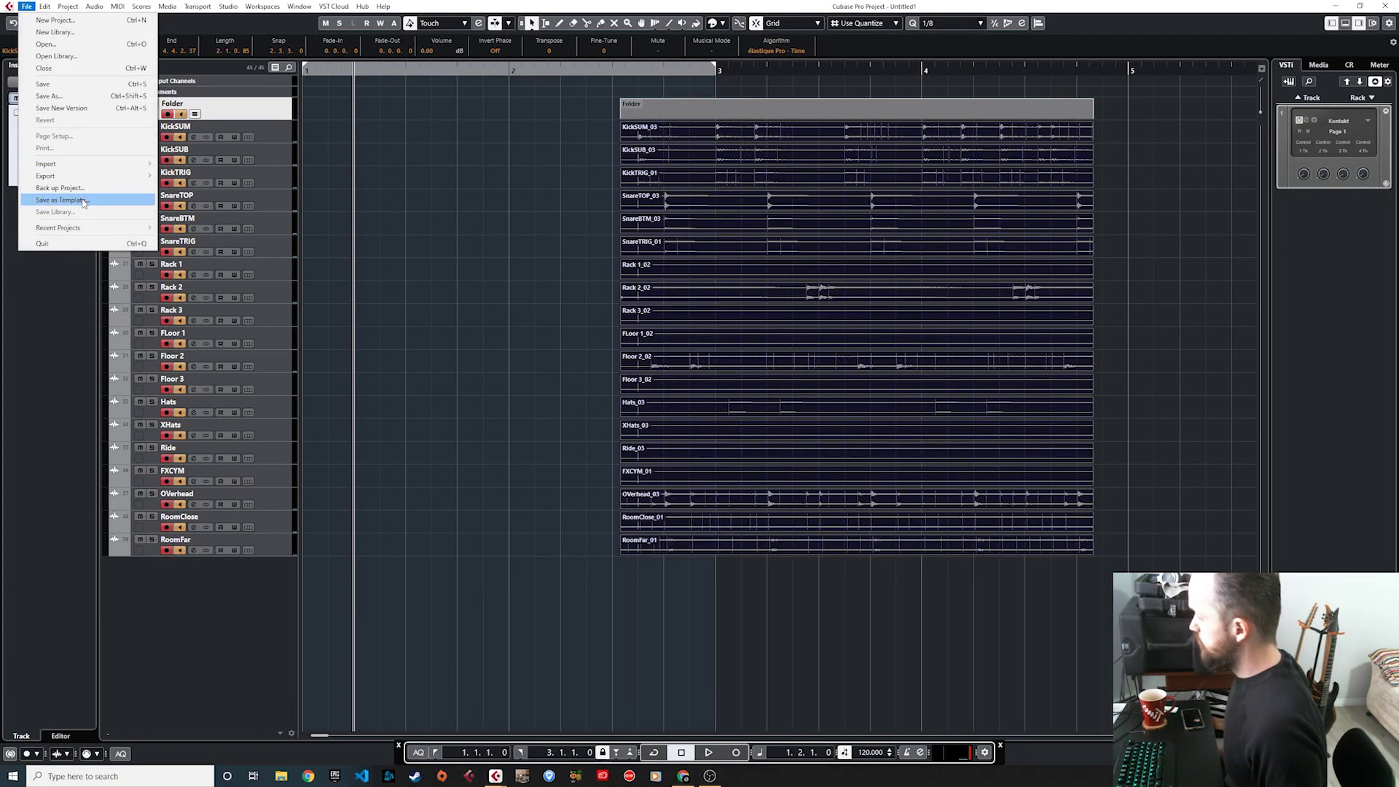
click(461, 311)
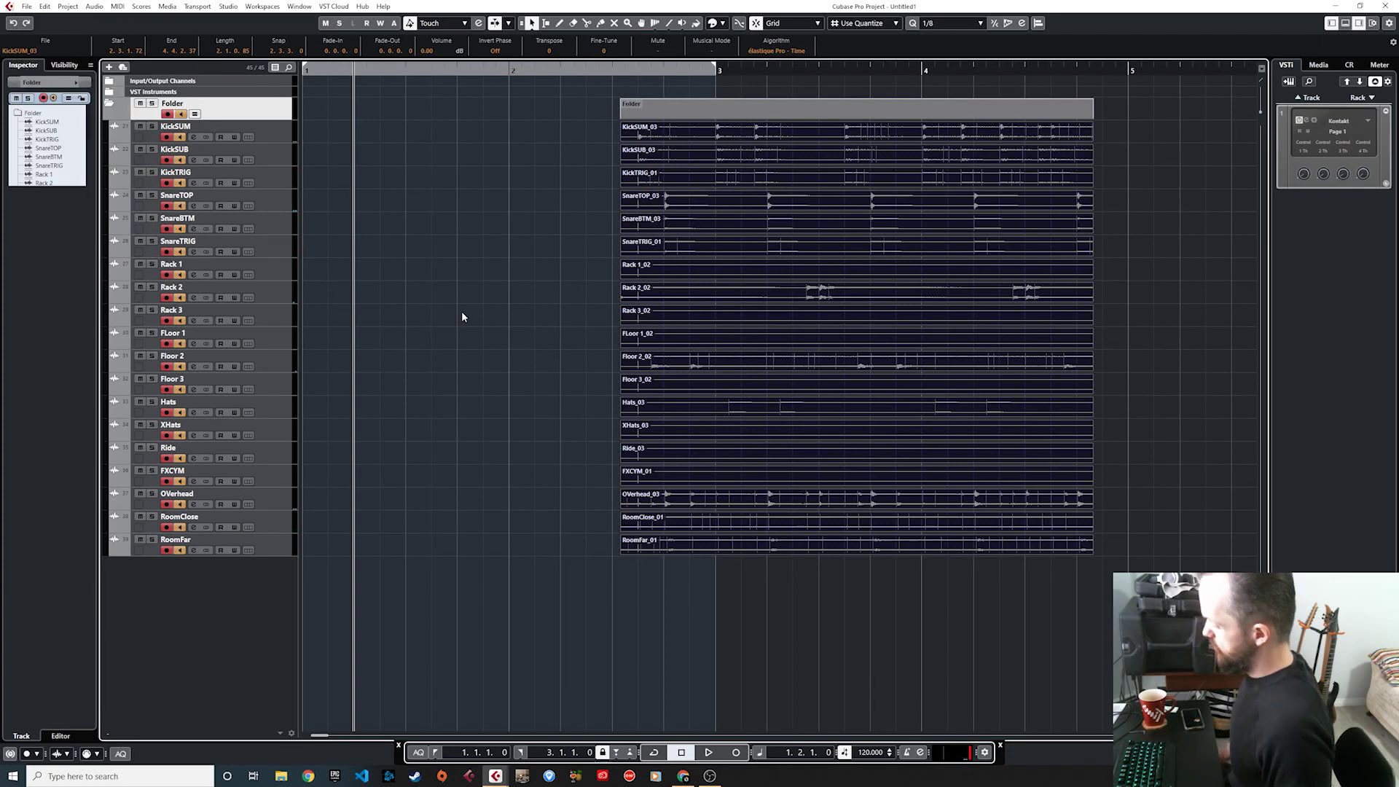
click(461, 312)
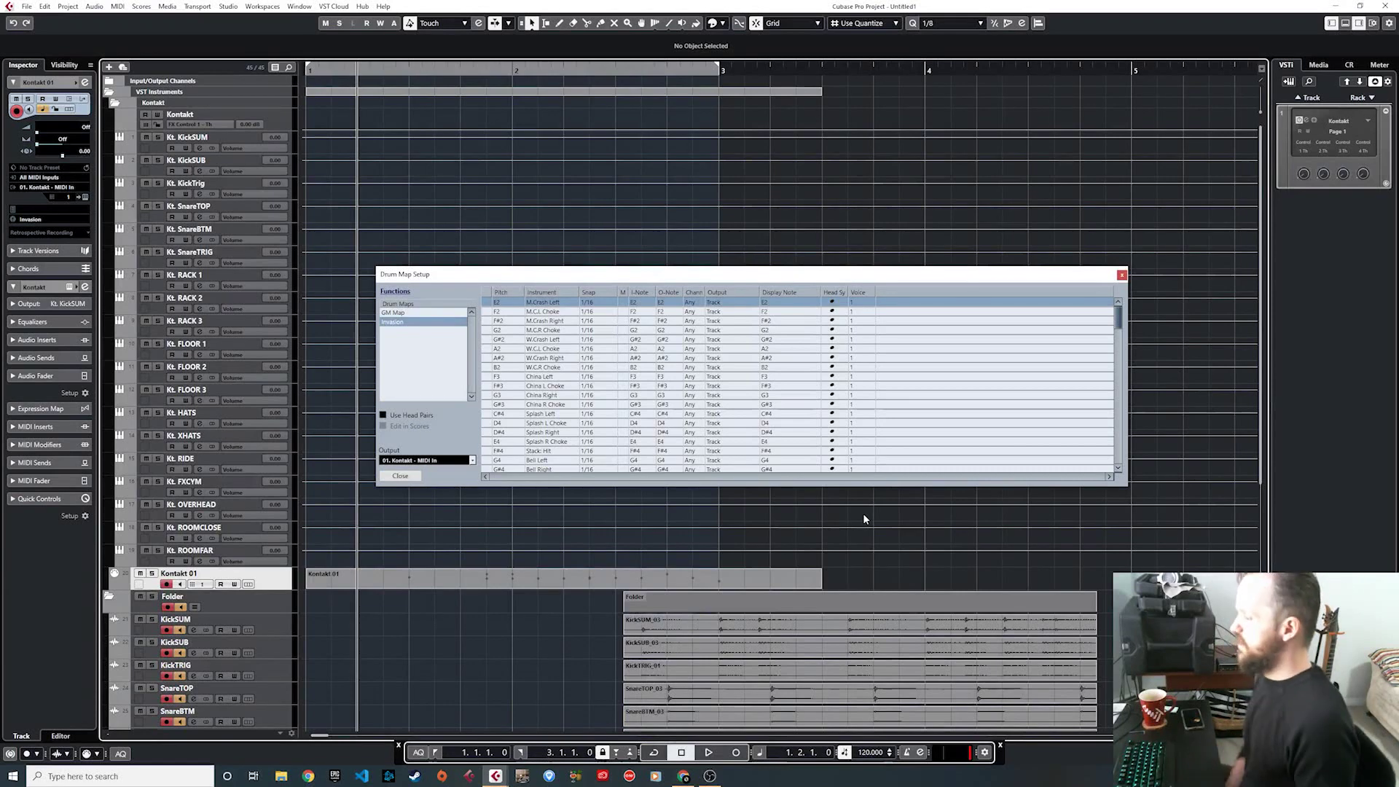
Step: Open the Kontakt 01 part in the Drum Editor and dismiss Drum Map Setup
double_click(439, 577)
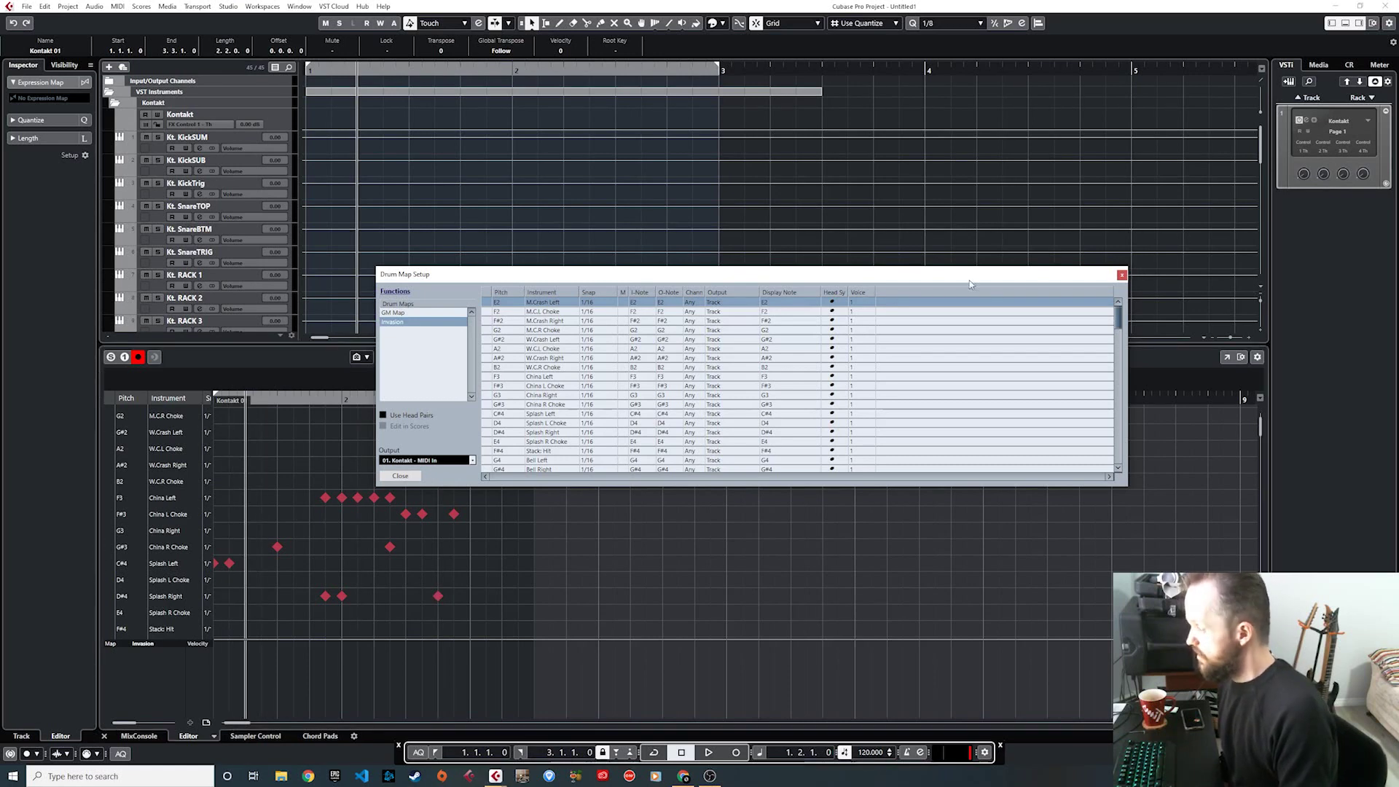
click(1122, 275)
scroll(400, 503, down, 10)
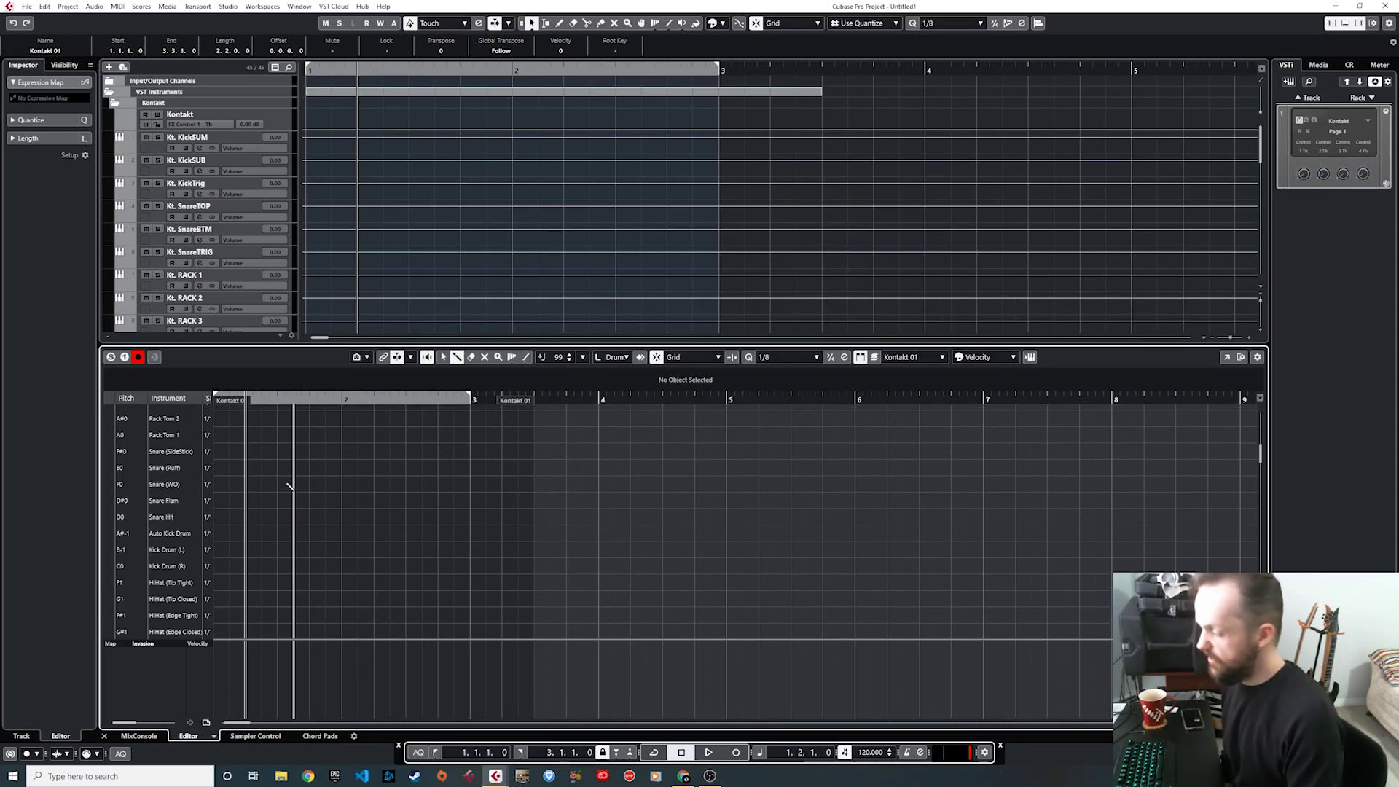
scroll(362, 561, up, 8)
Step: Add Stack Hit, Bell Left, Floor Tom 3 and two Bell Right notes, then close the editor
click(374, 582)
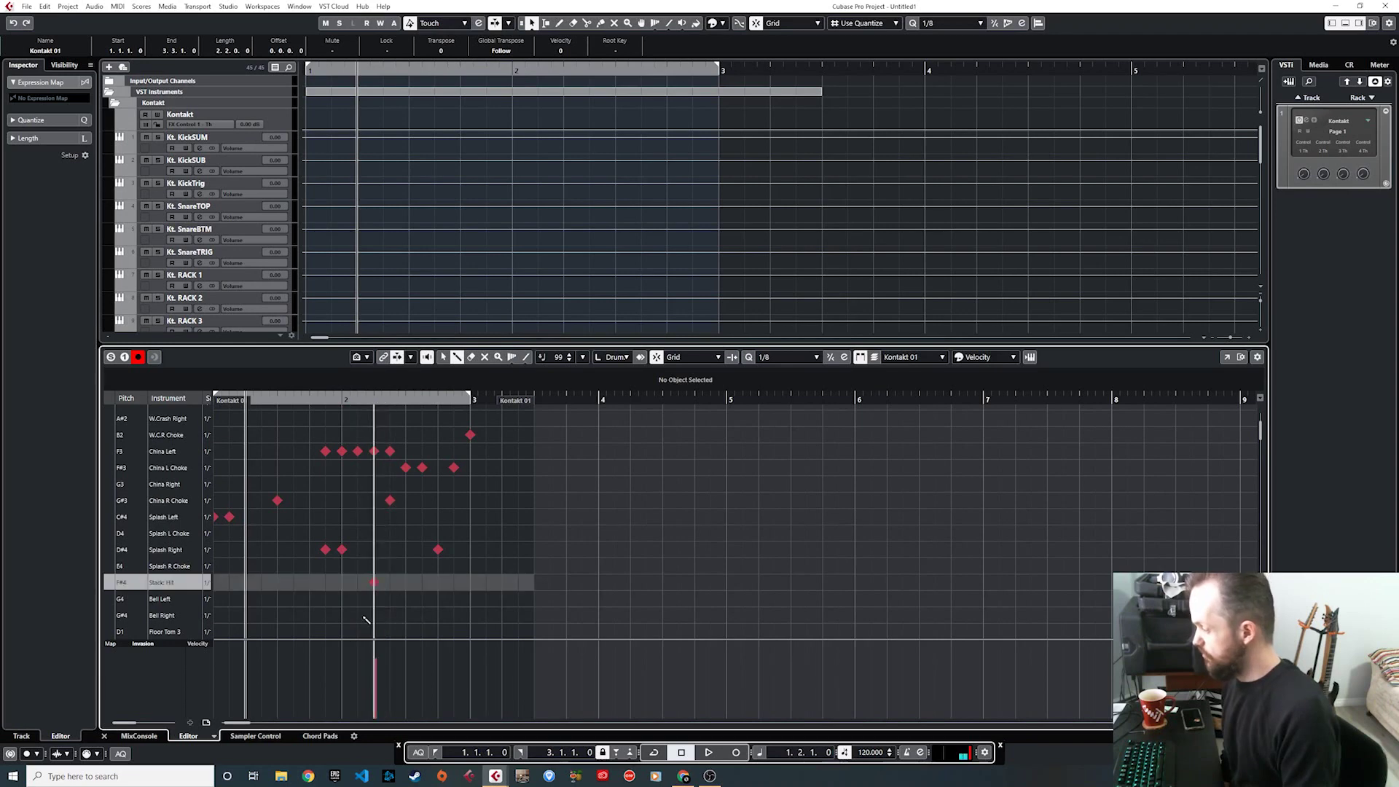
click(325, 598)
scroll(358, 533, down, 3)
click(470, 538)
click(502, 522)
click(518, 522)
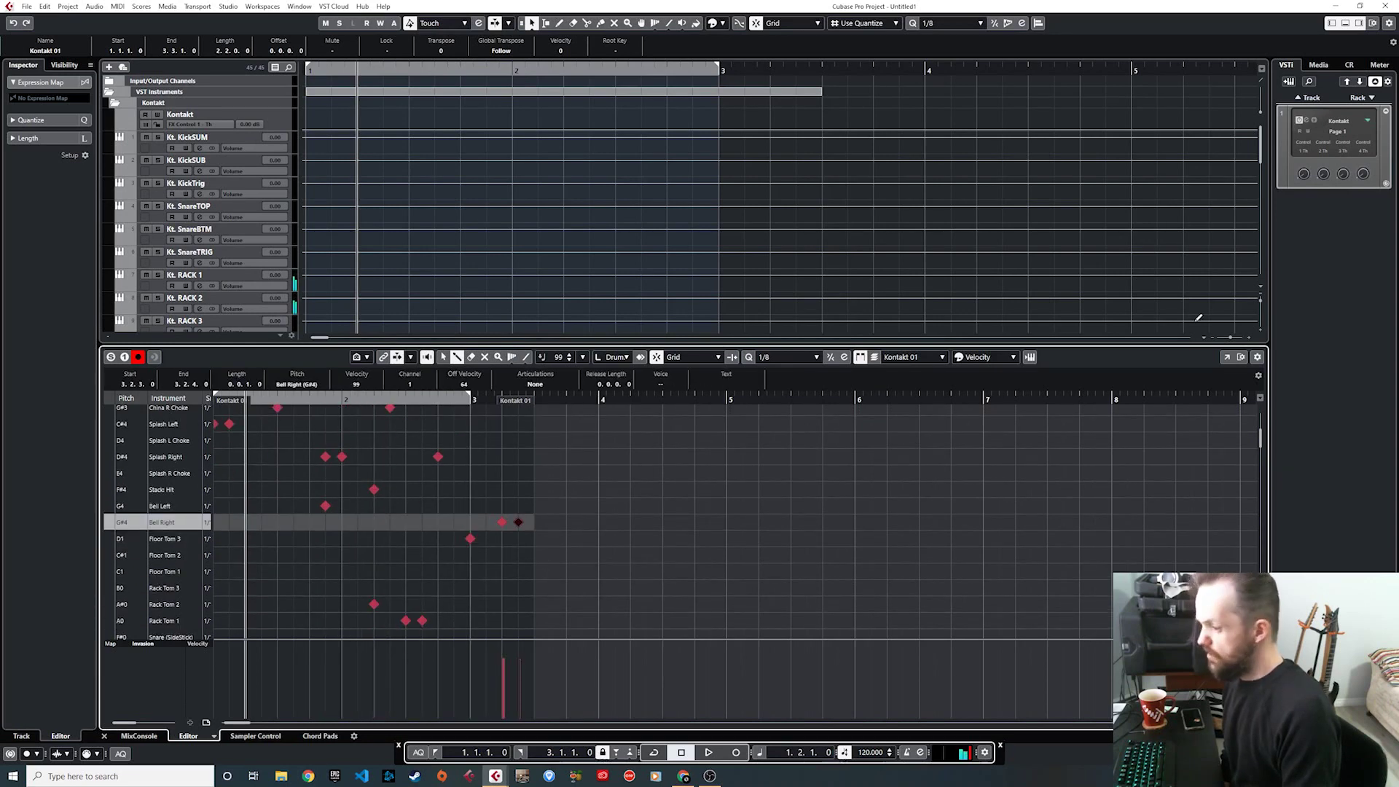
click(1345, 23)
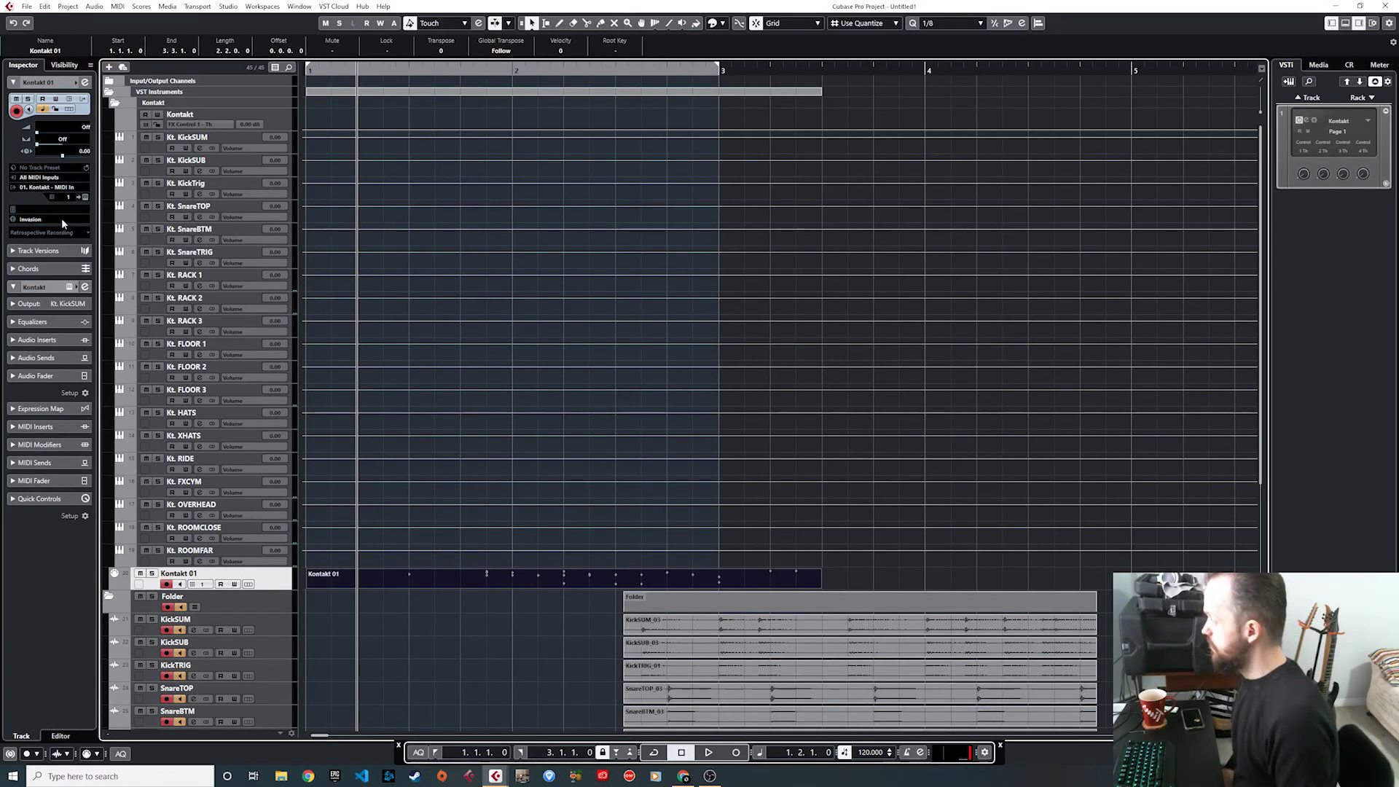
Step: Load the Invasion 2 drum map from file and reopen Drum Map Setup to see it listed
click(33, 220)
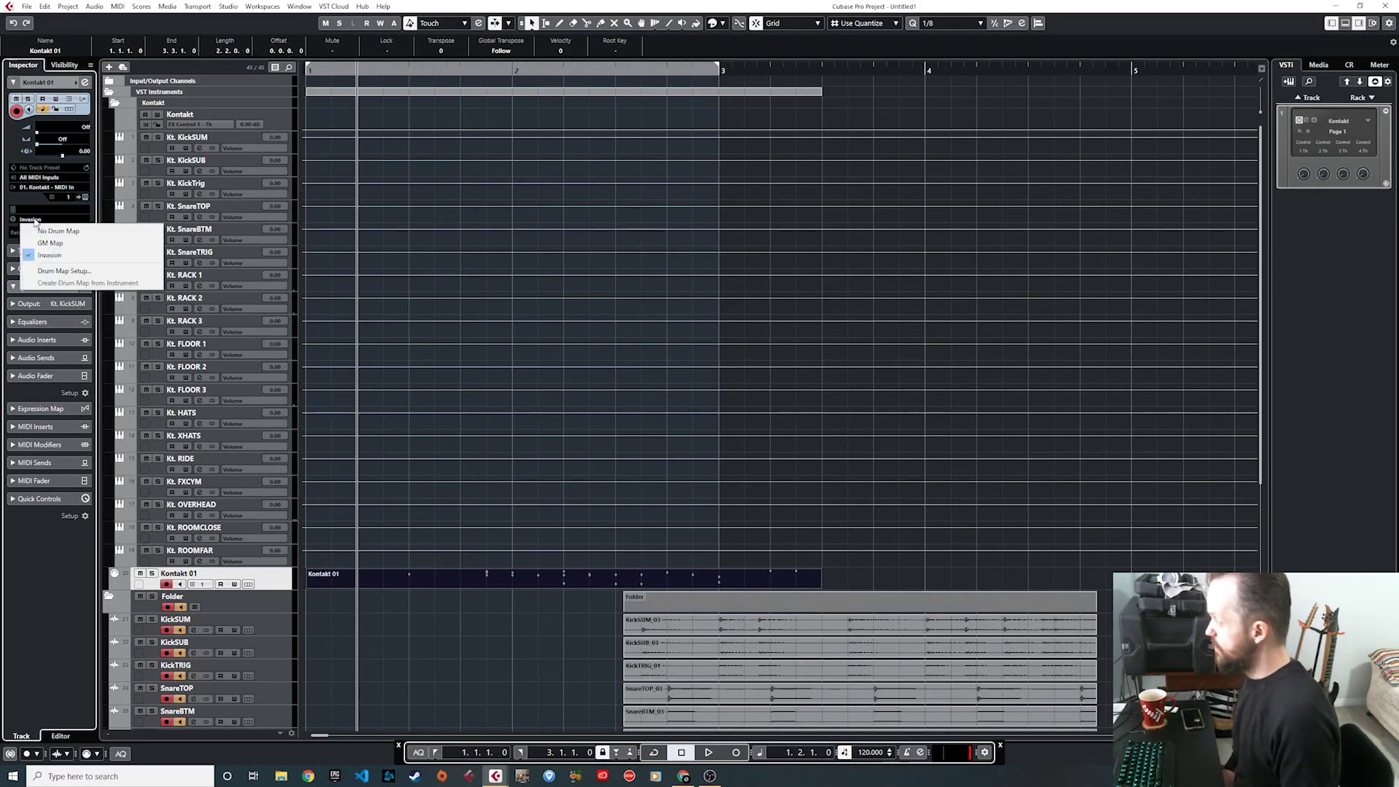
click(64, 270)
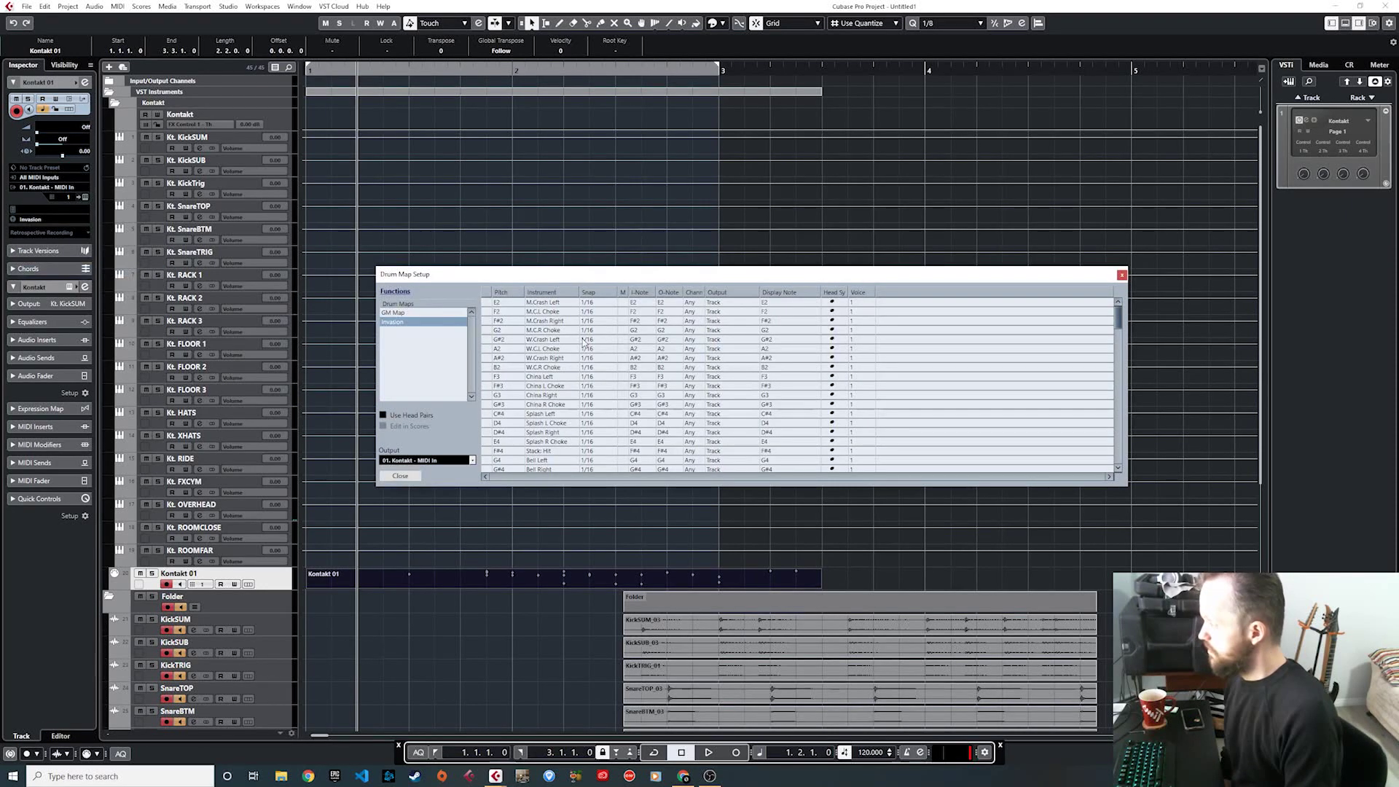
click(396, 290)
click(421, 337)
double_click(159, 138)
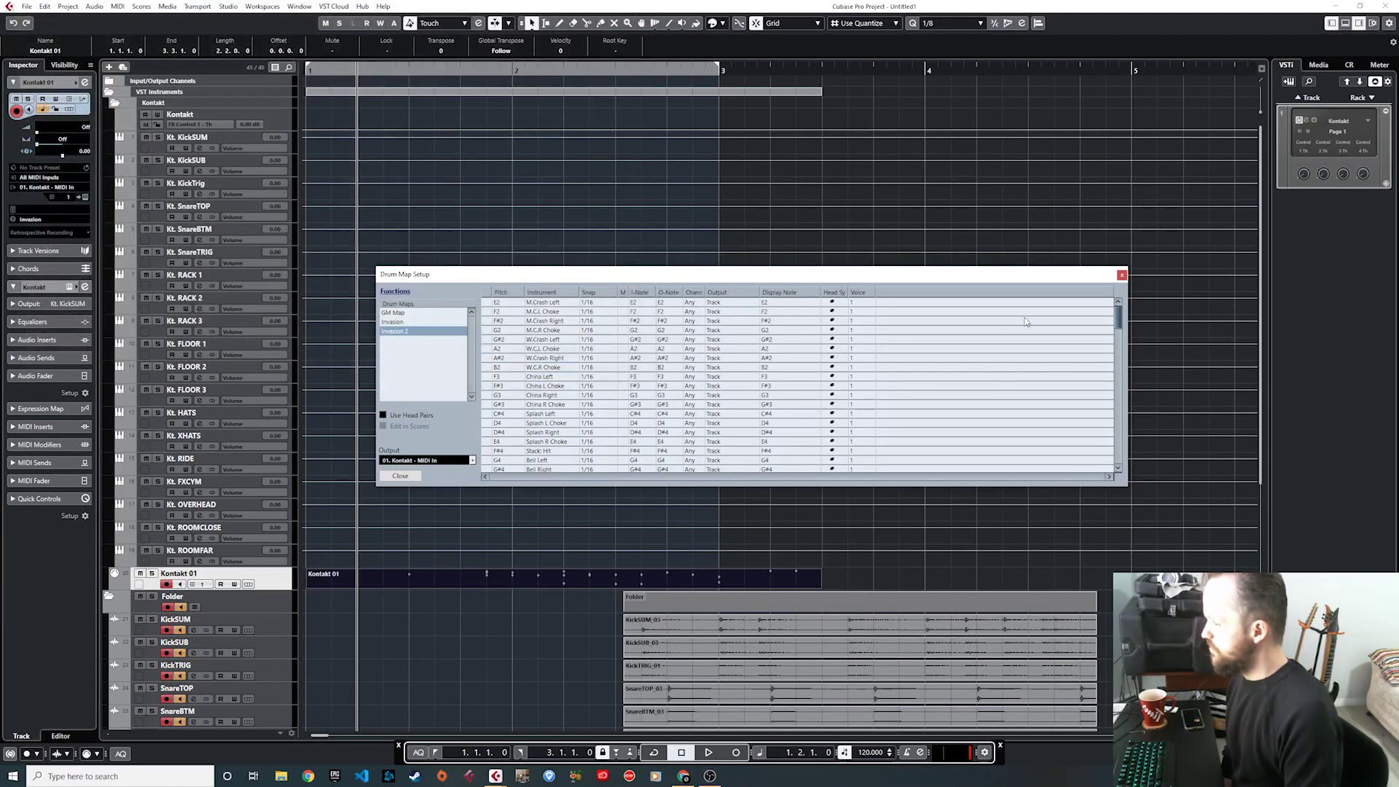
click(1122, 276)
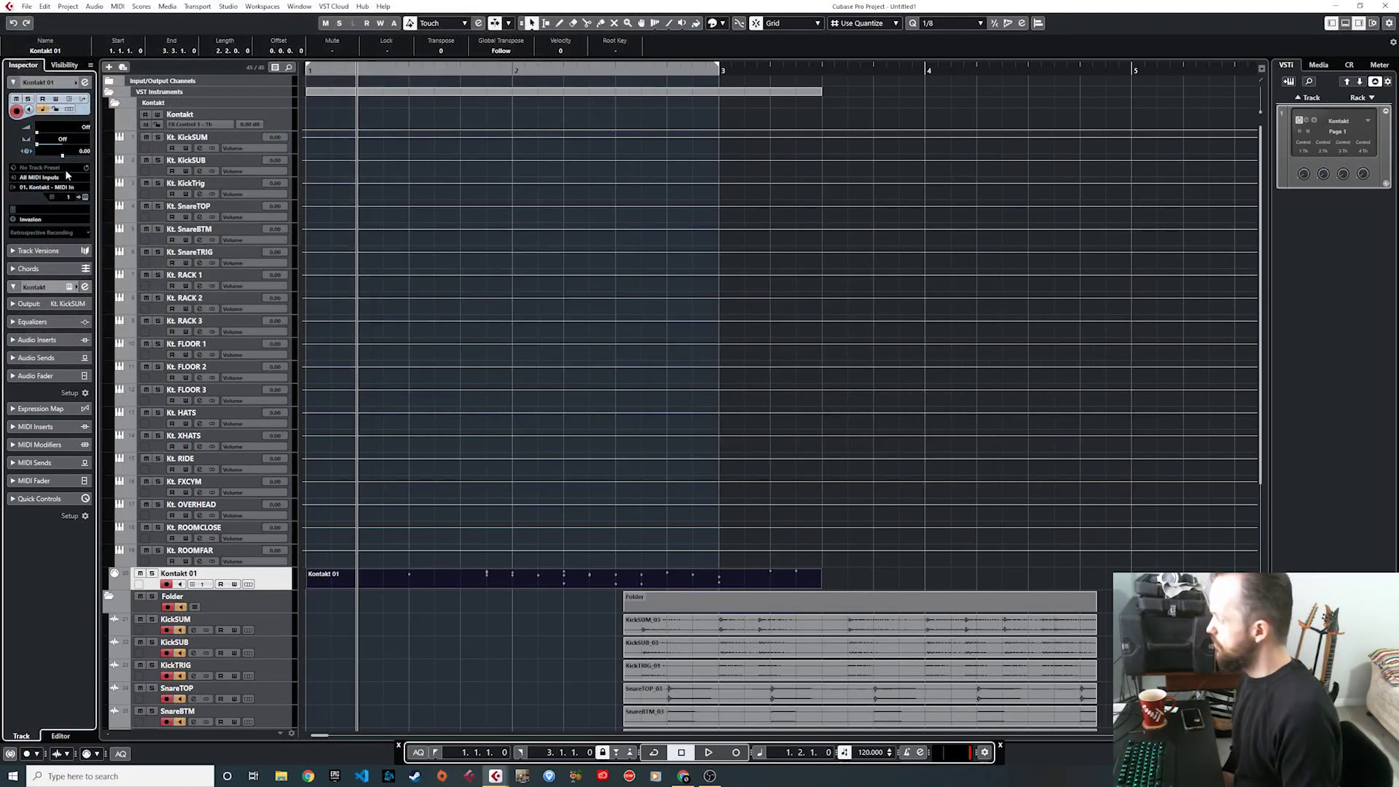
click(45, 219)
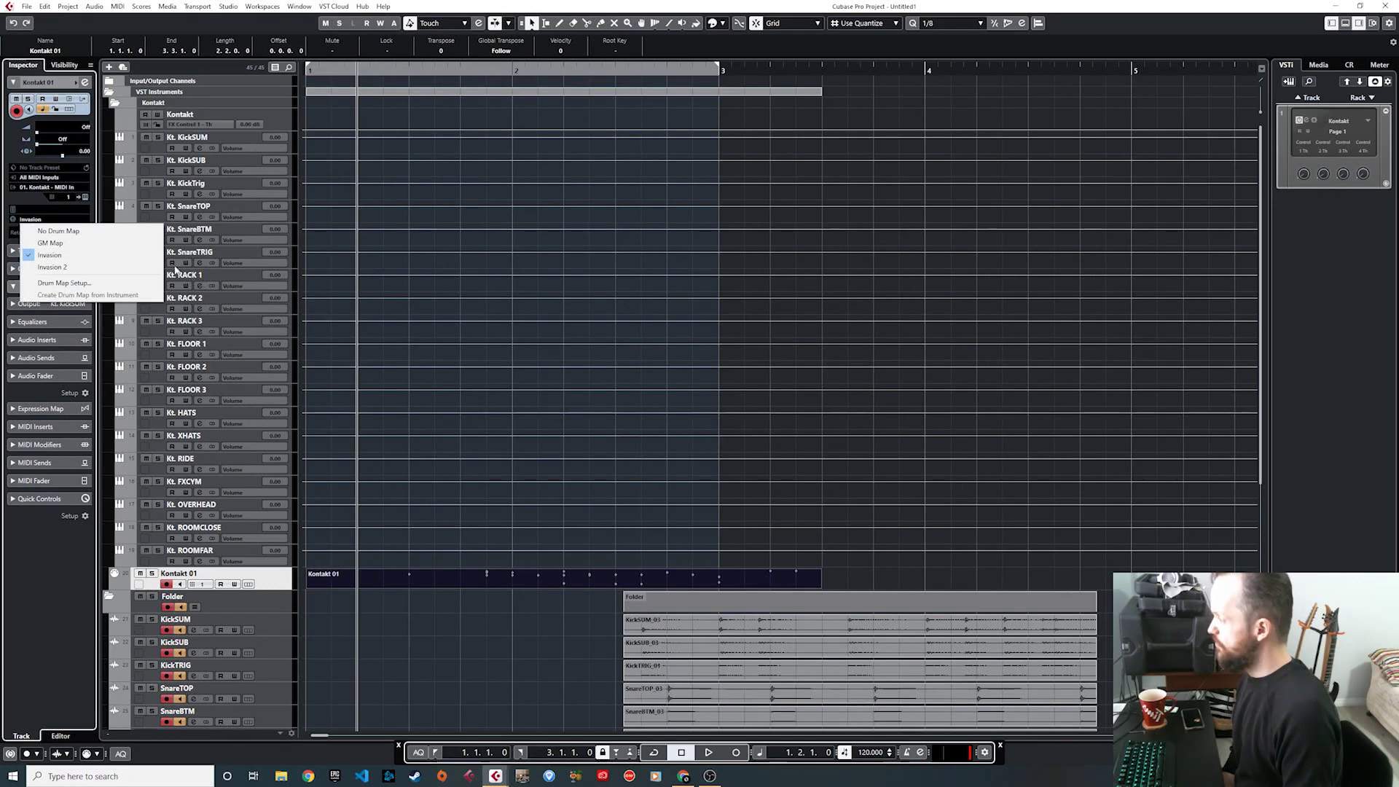
click(64, 283)
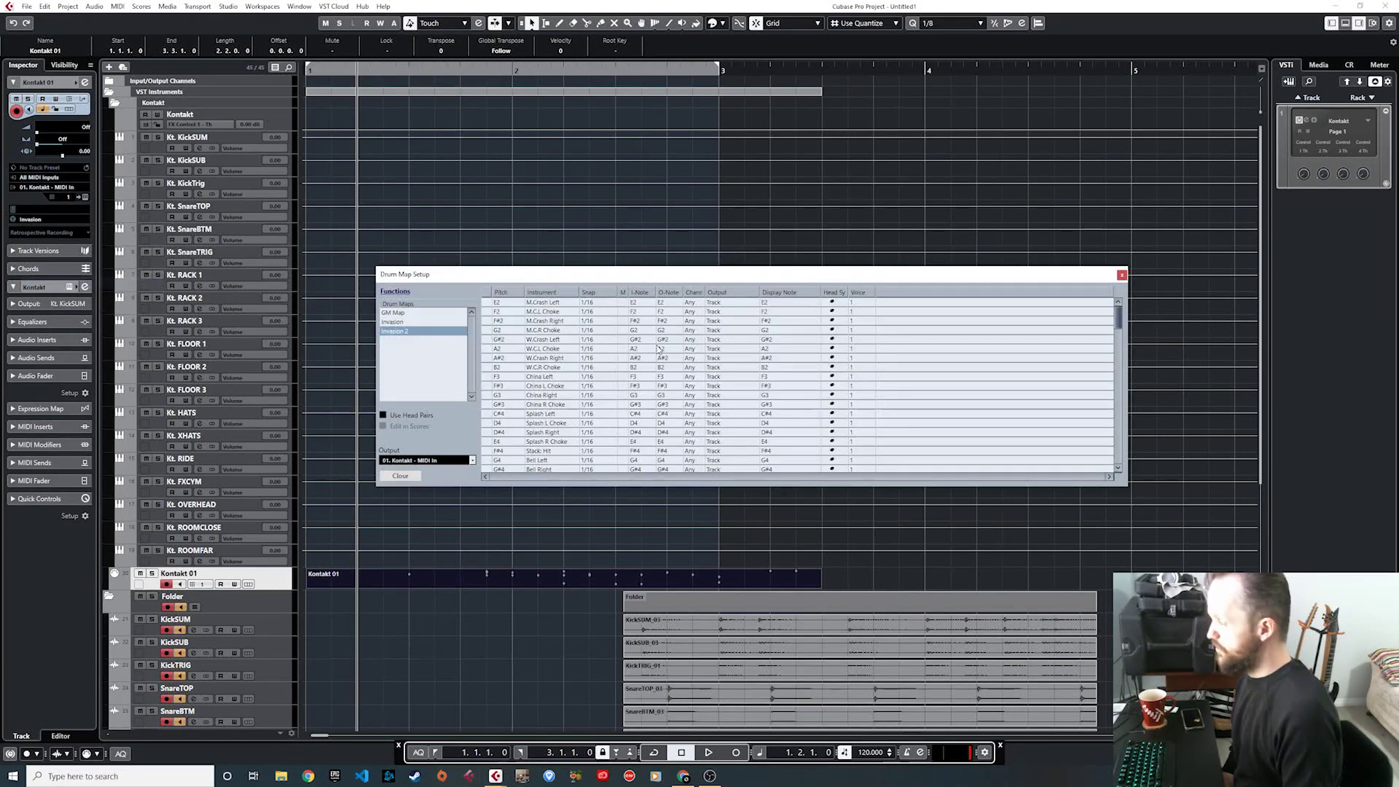
Step: Leave the M.Crash Left and Splash L Choke channels at Any, then bring up Kontakt
click(701, 303)
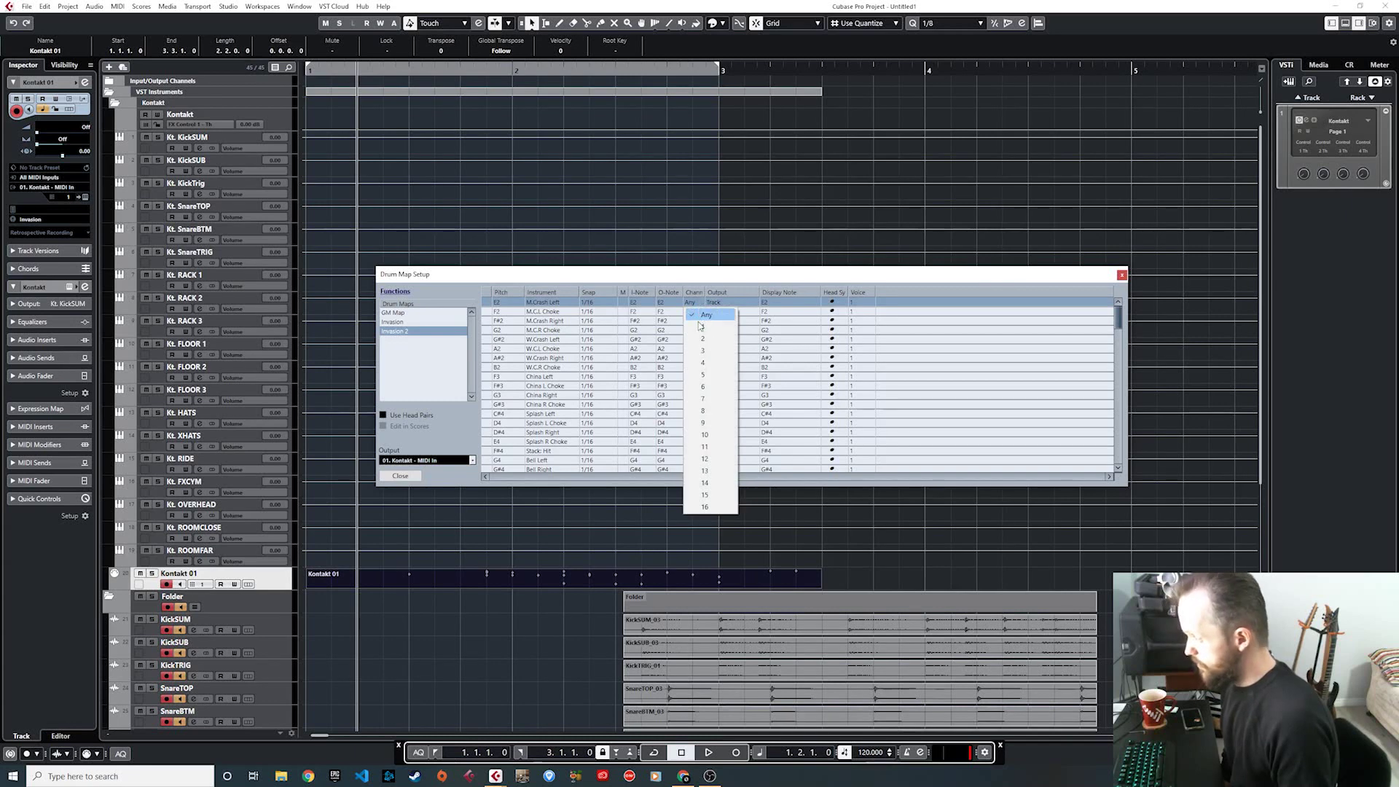
click(679, 421)
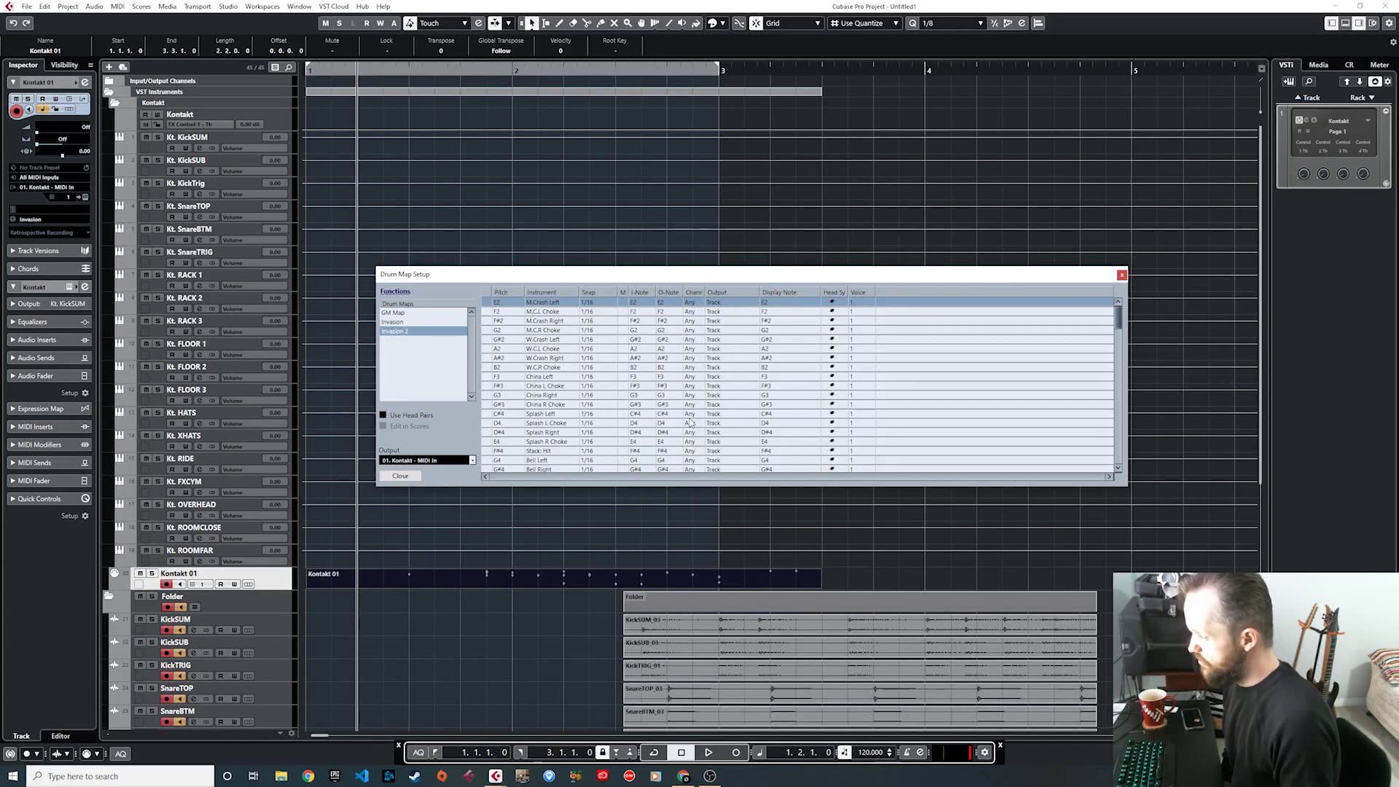
click(691, 424)
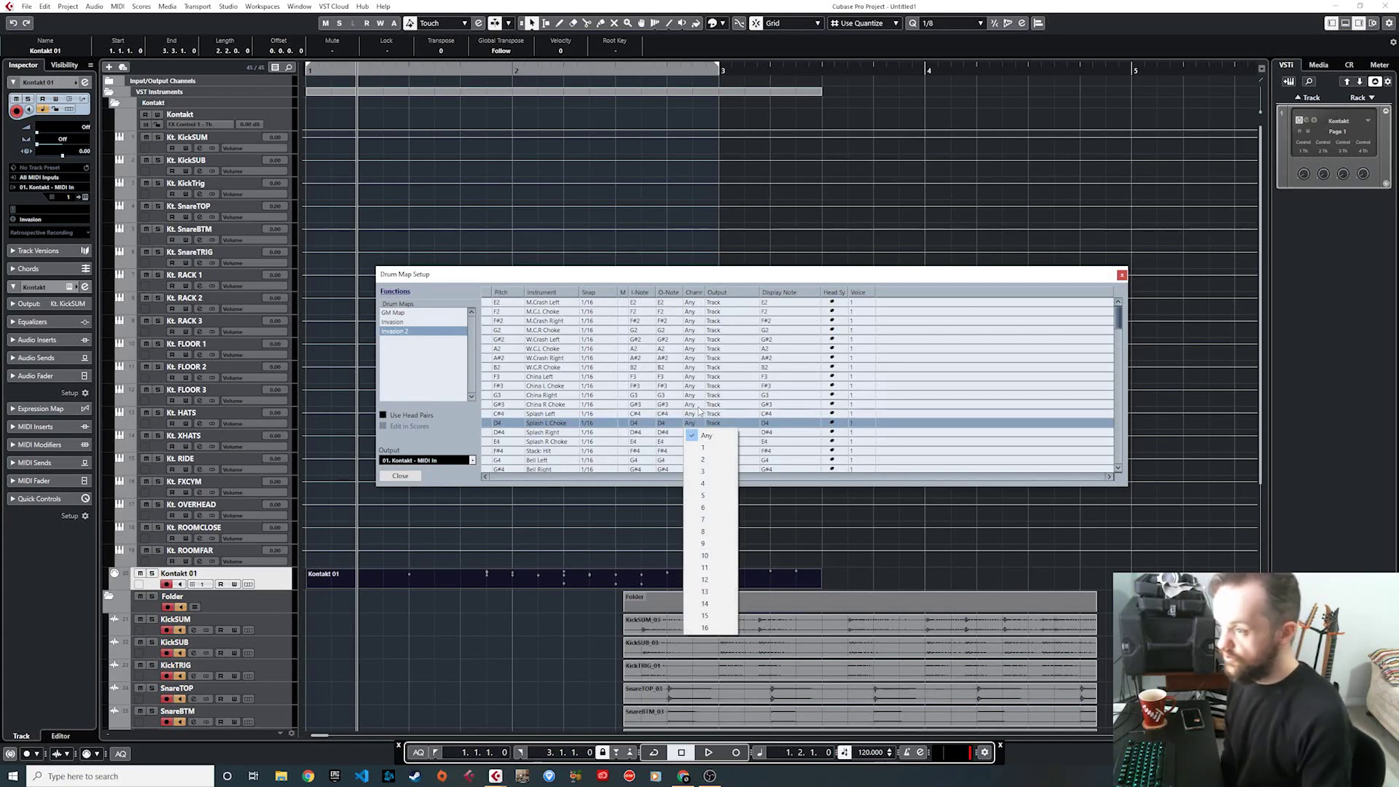
click(1309, 120)
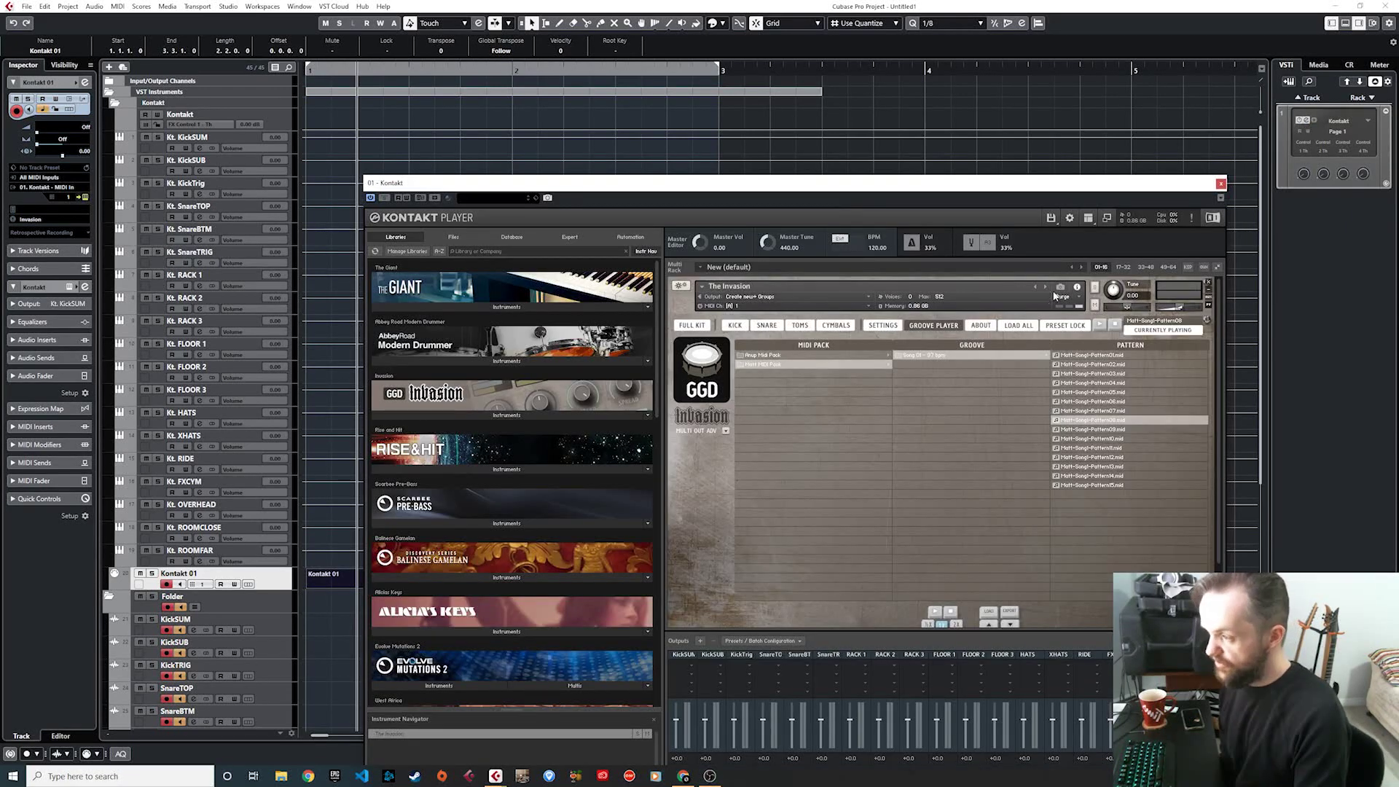
Step: Check which Port A MIDI channel The Invasion listens on, then close Kontakt Player
click(1061, 289)
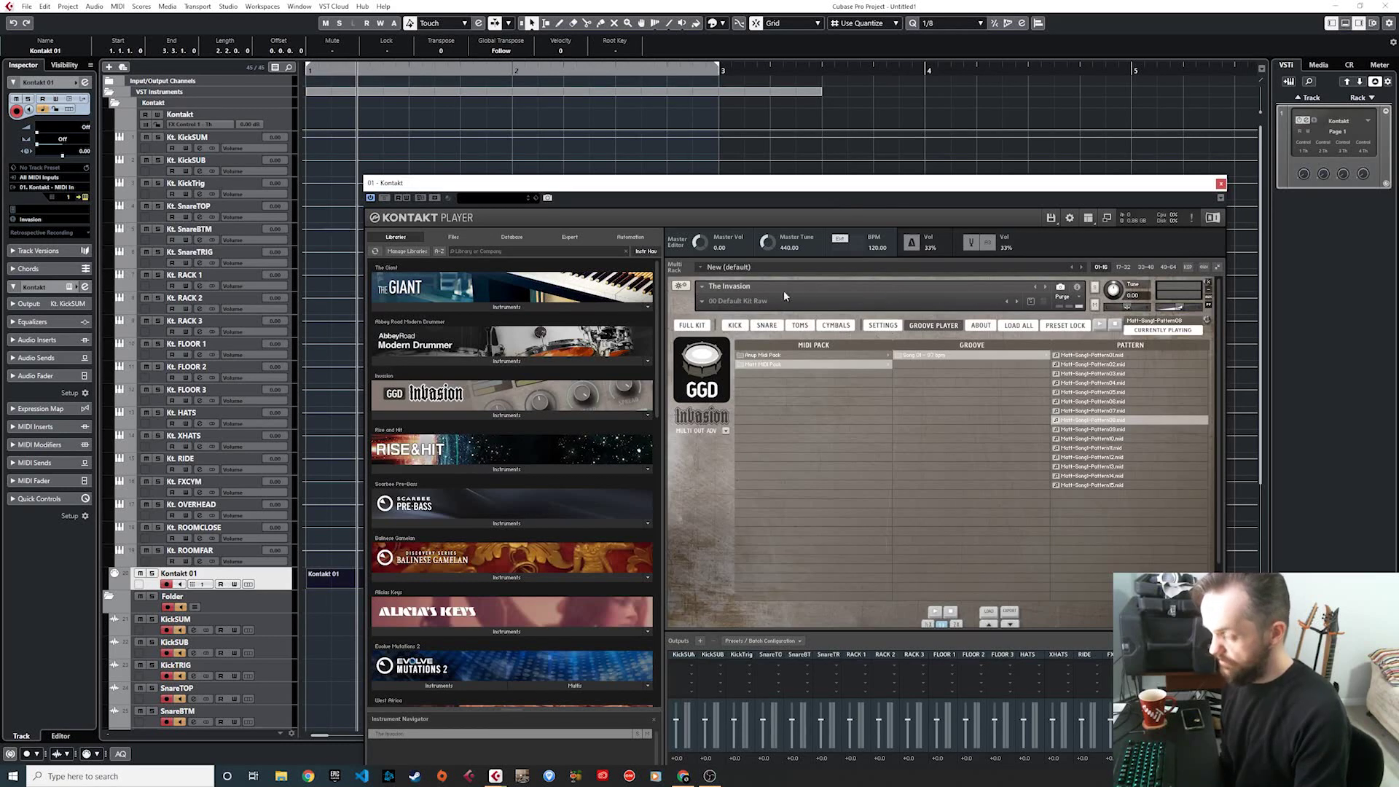
click(1078, 288)
click(749, 308)
mouse_move(765, 326)
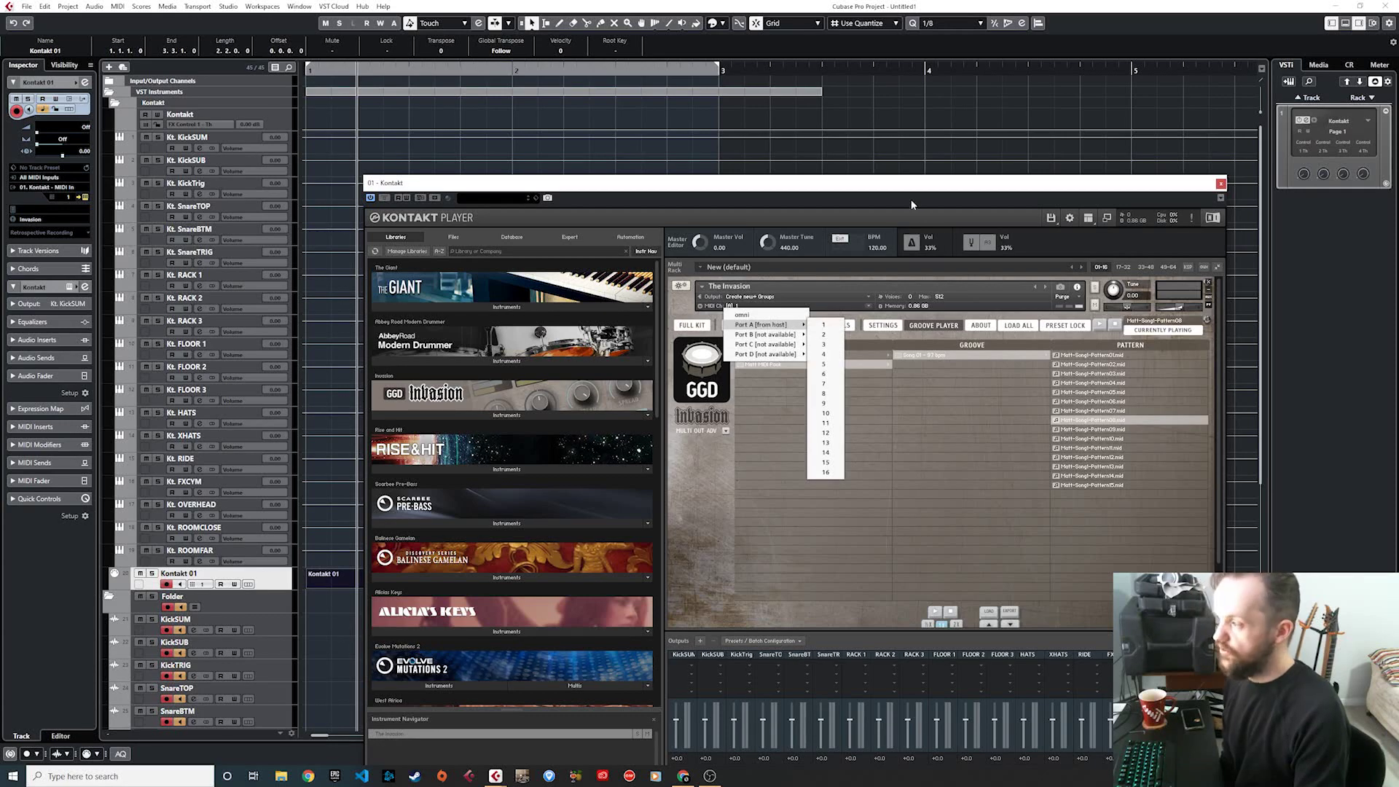
click(1219, 183)
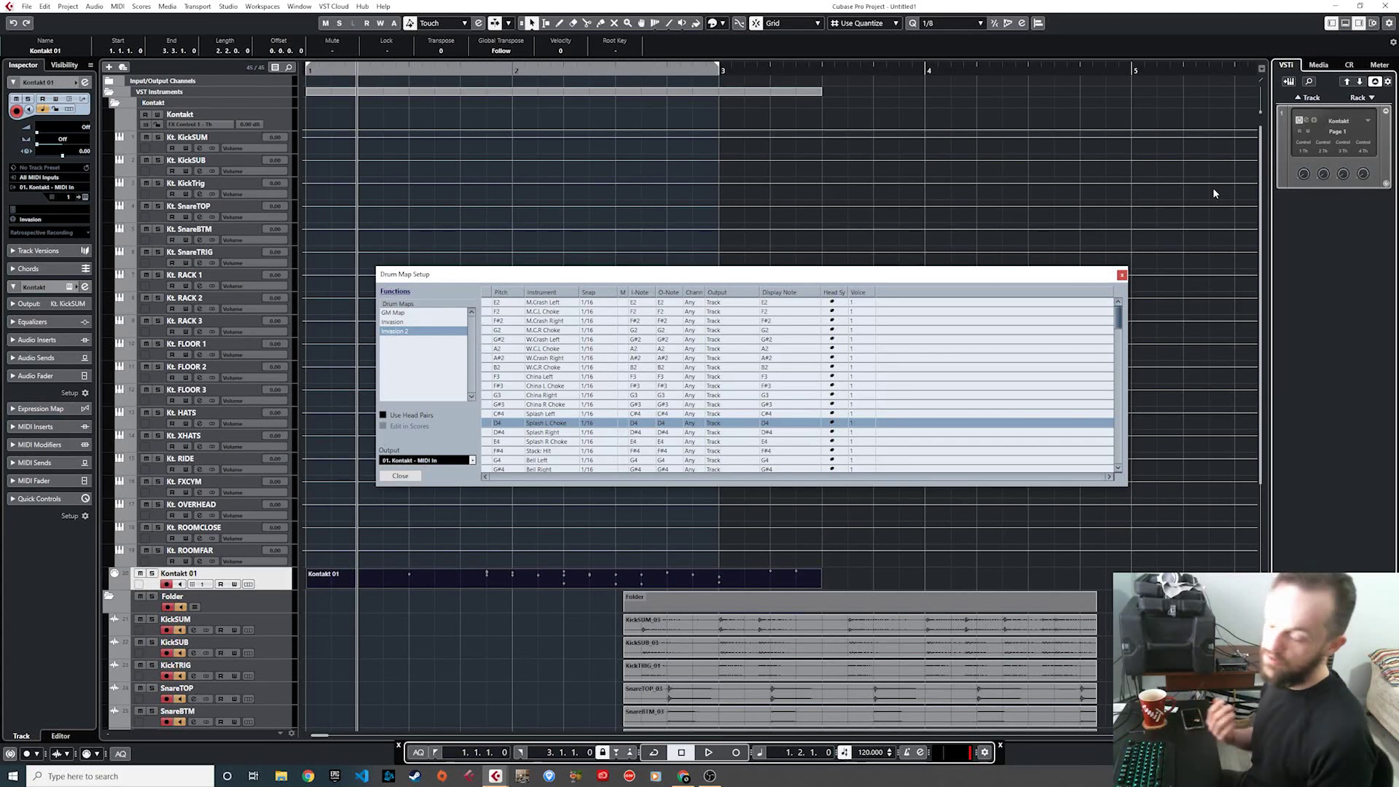
Step: Dismiss the Drum Map Setup dialog to reveal the Kontakt 01 part and drum folder
click(1122, 275)
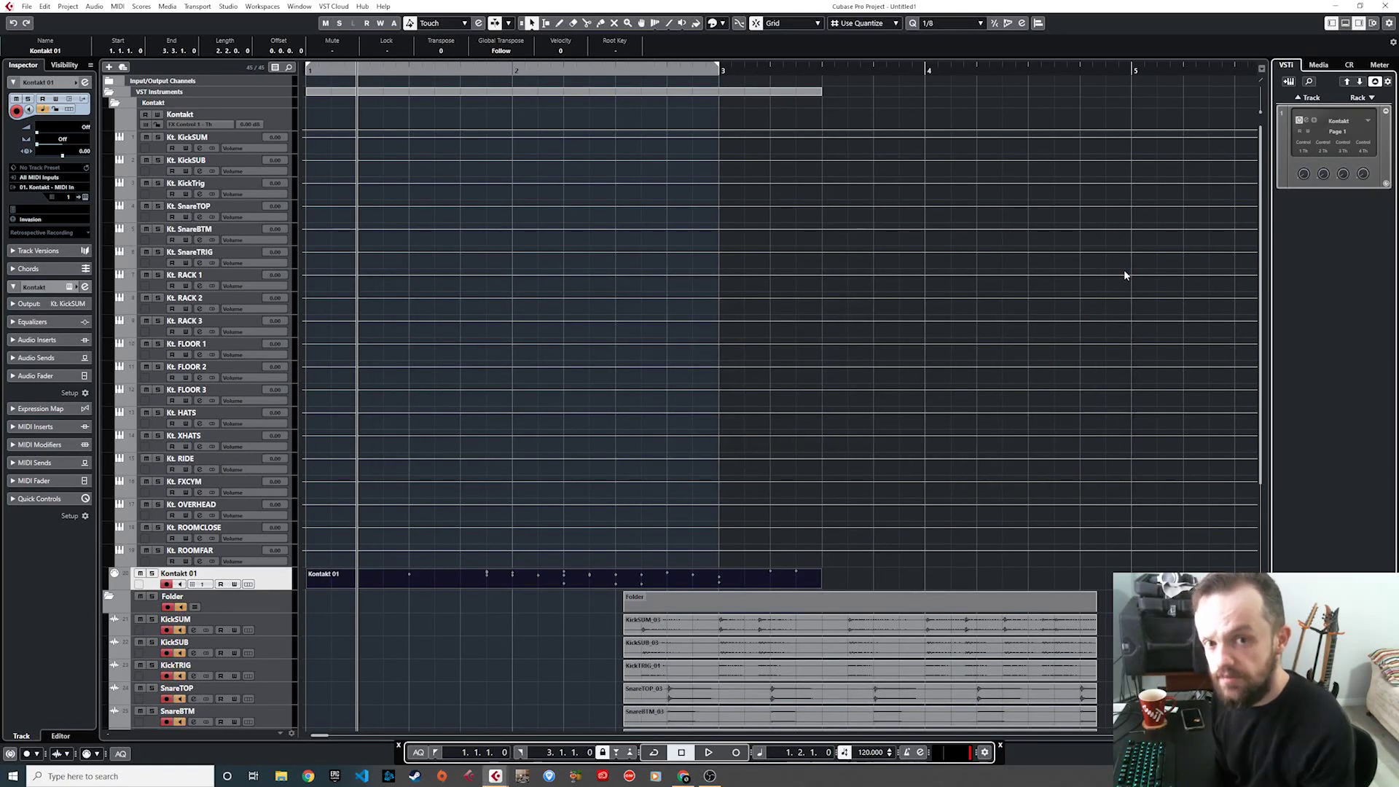